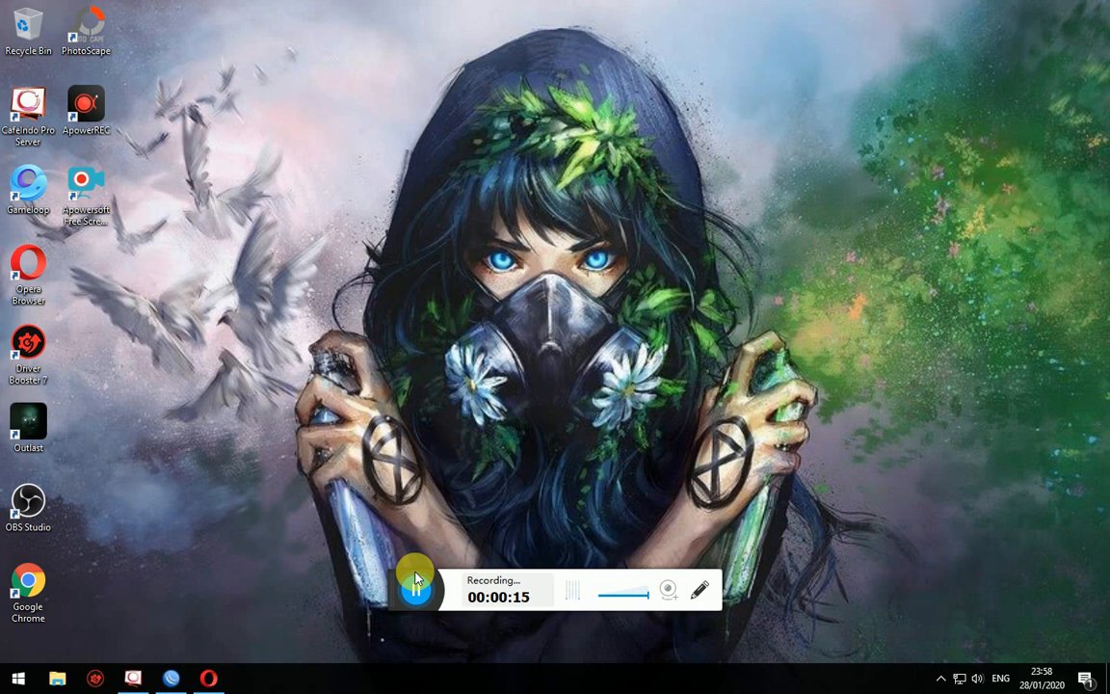
- Open Opera from the taskbar on the Facebook news feed
left_click(208, 678)
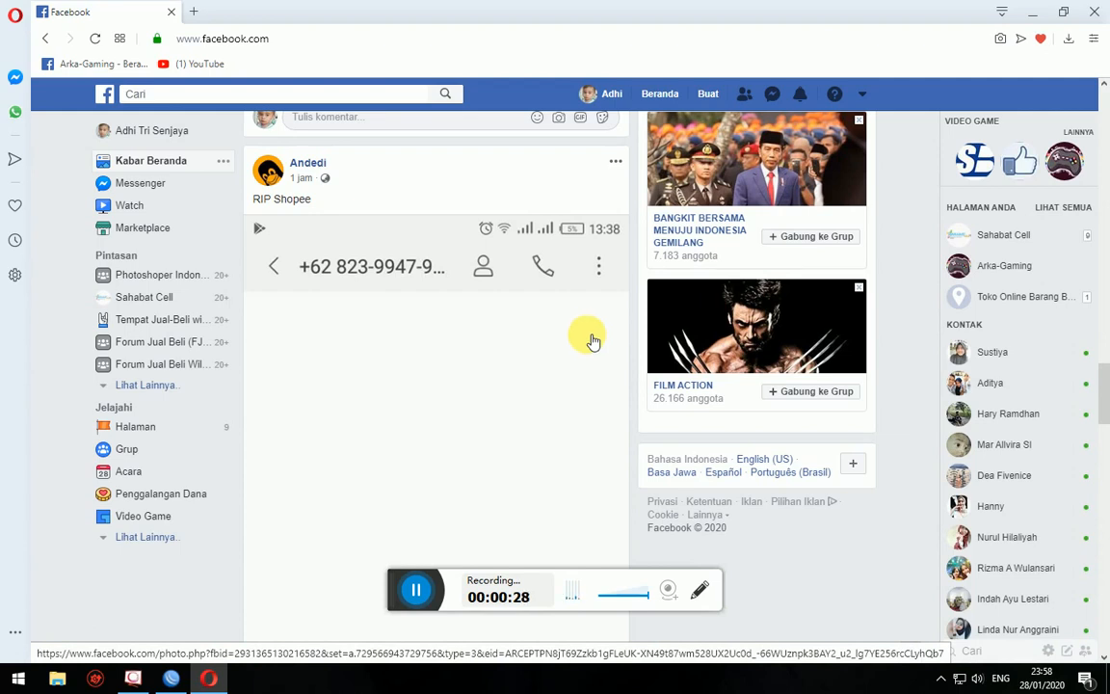
- Scroll up through the Facebook news feed, then minimize Opera to the desktop
scroll(605, 322, "up", 4)
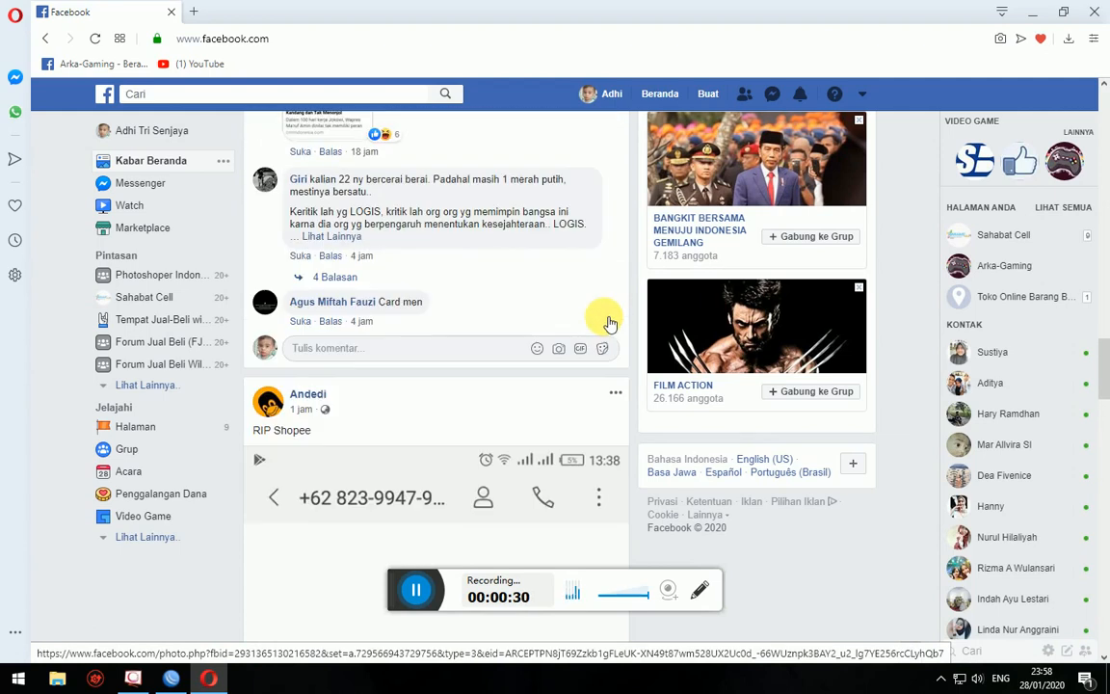
scroll(605, 323, "up", 2)
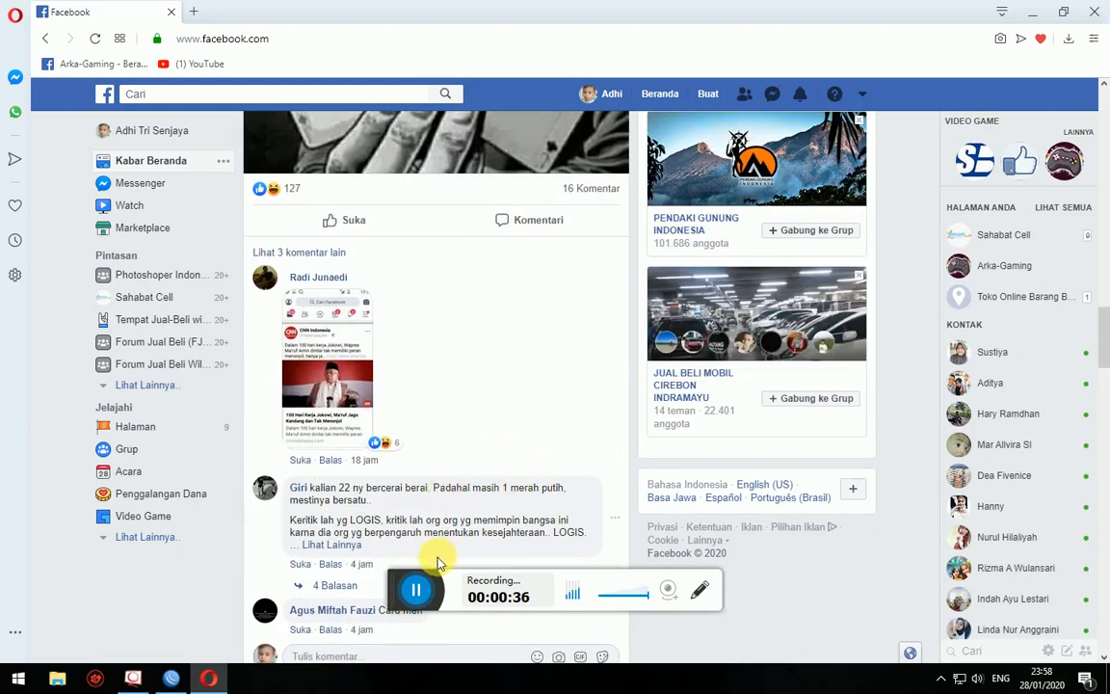
left_click(1032, 12)
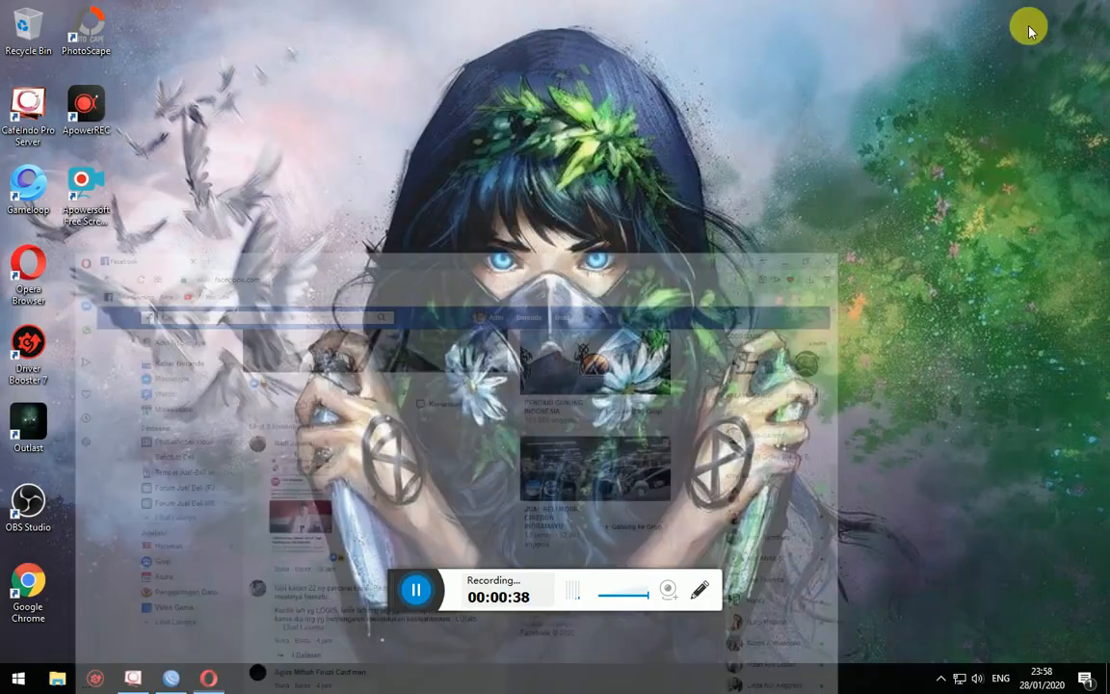
- Restore the Opera window showing the Facebook news feed from the taskbar
left_click_drag(396, 585, 382, 665)
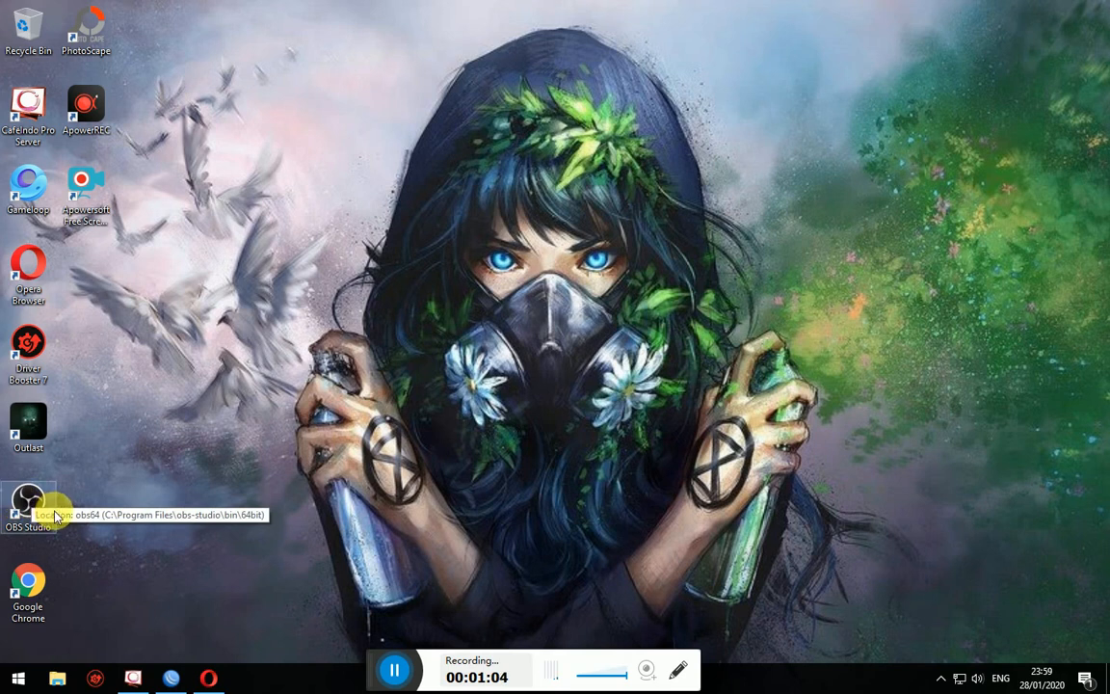
left_click(212, 679)
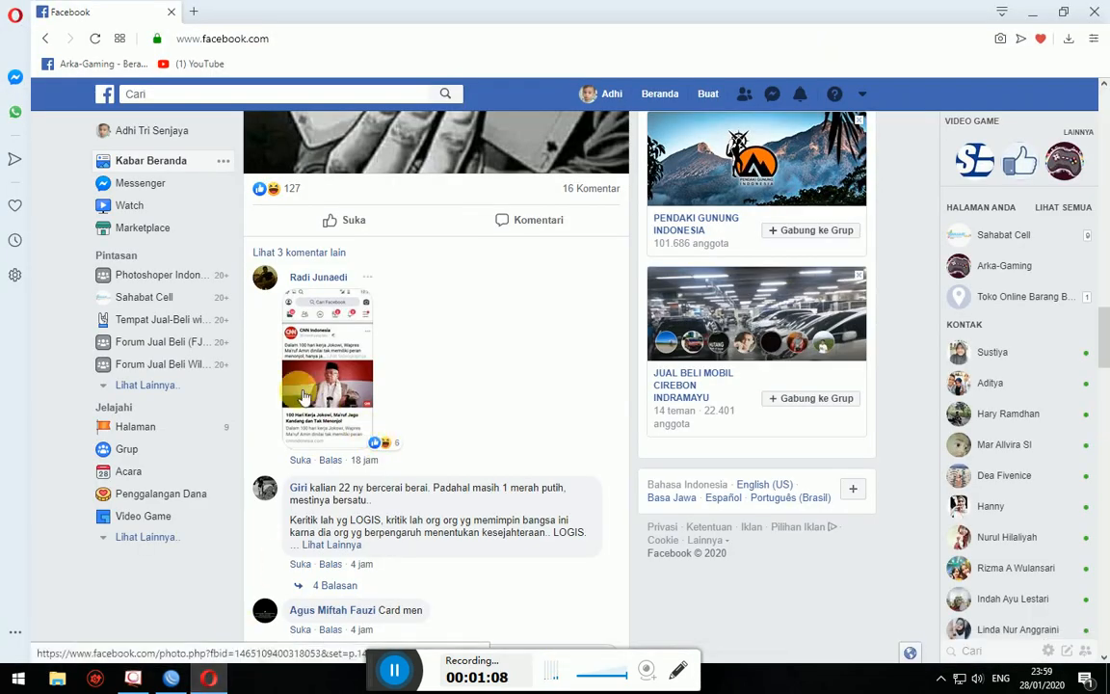
- Go to Halaman in the sidebar and open the Arka-Gaming page from Halaman Anda
left_click(147, 433)
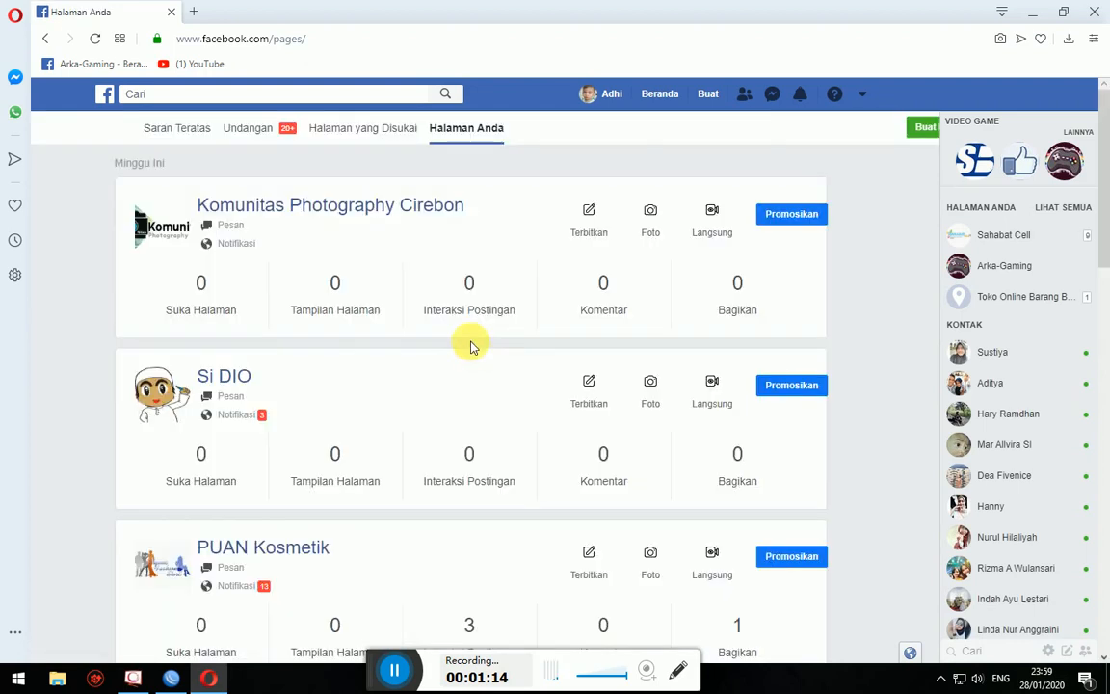
scroll(372, 289, "down", 8)
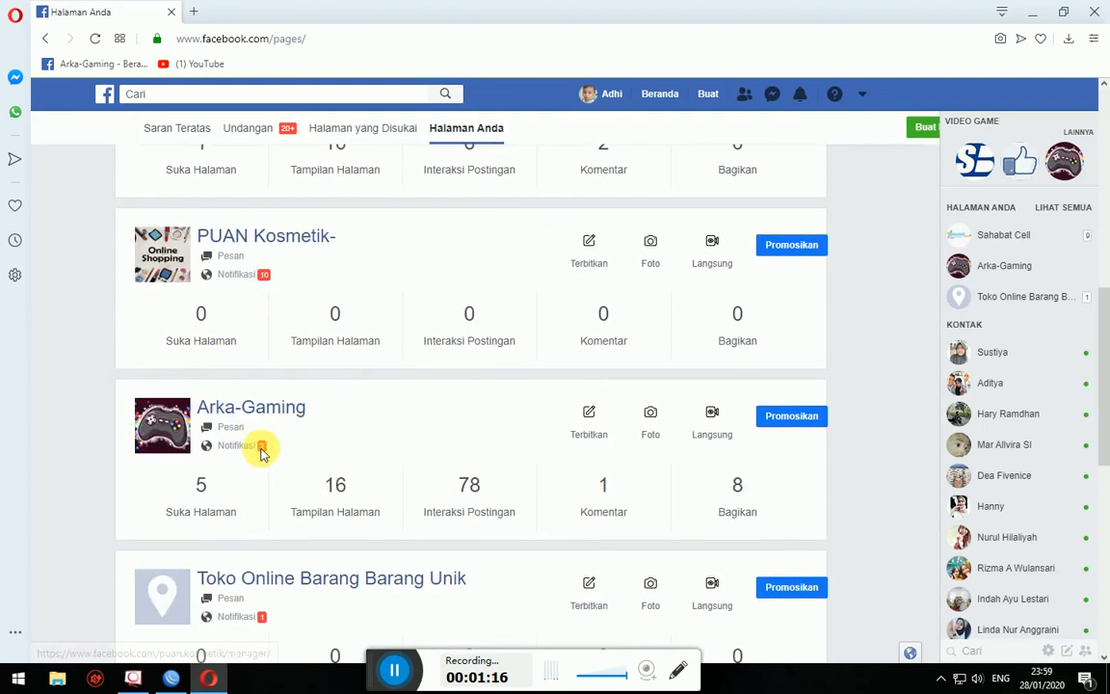
left_click(255, 294)
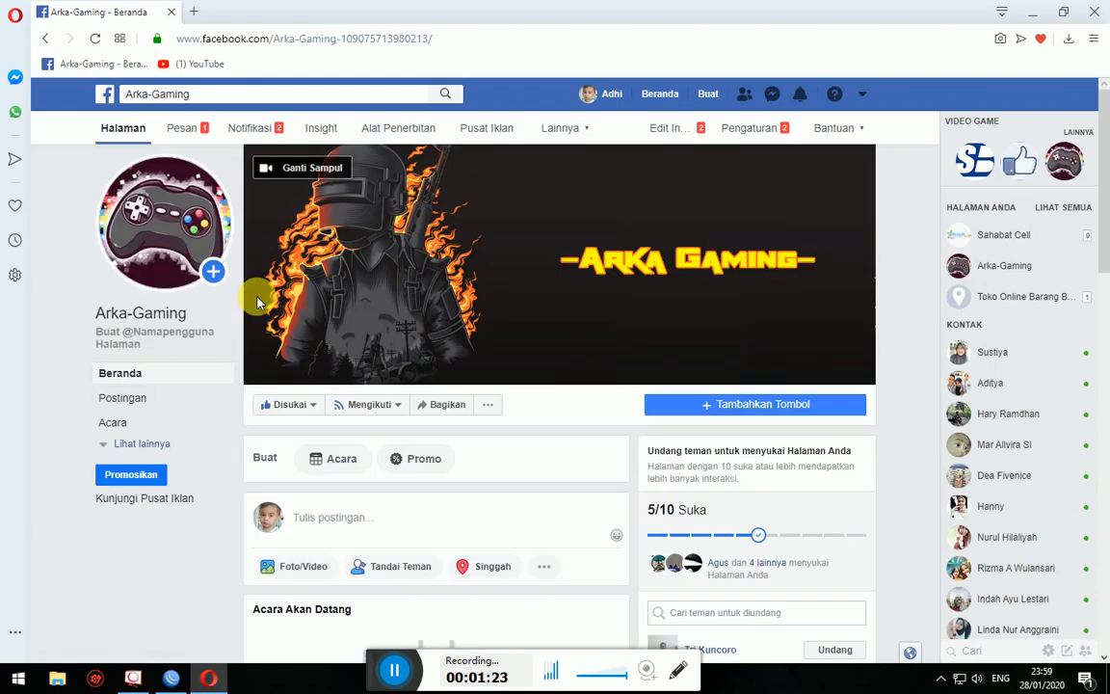
scroll(663, 465, "down", 1)
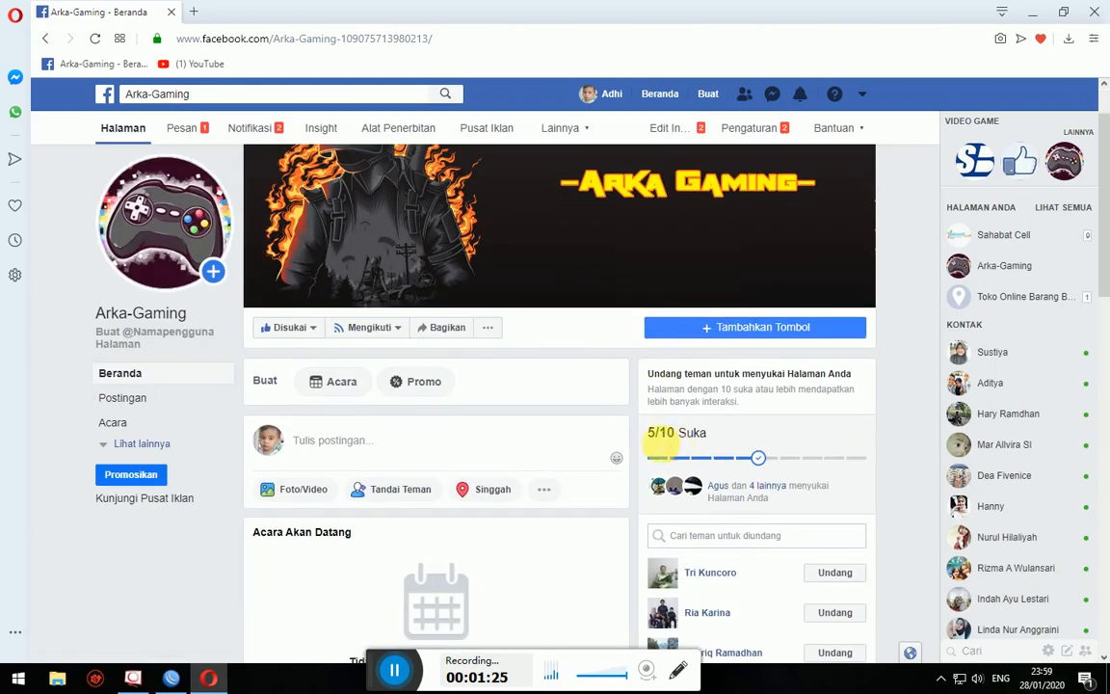
double_click(653, 432)
scroll(582, 438, "up", 1)
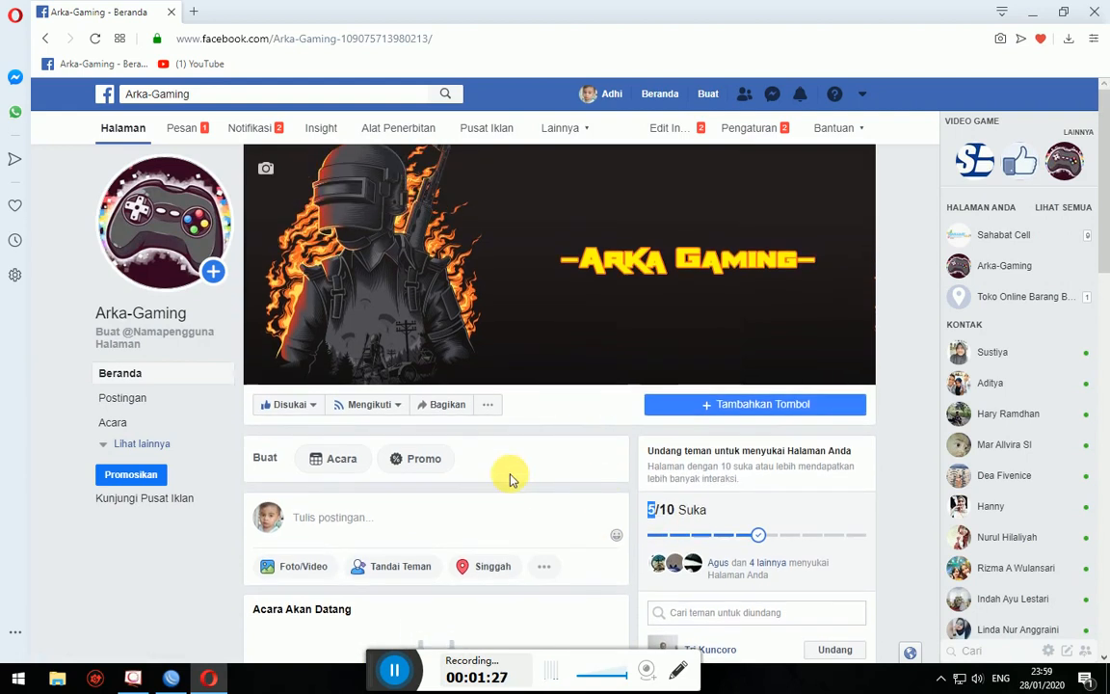
scroll(507, 476, "down", 3)
scroll(529, 489, "down", 10)
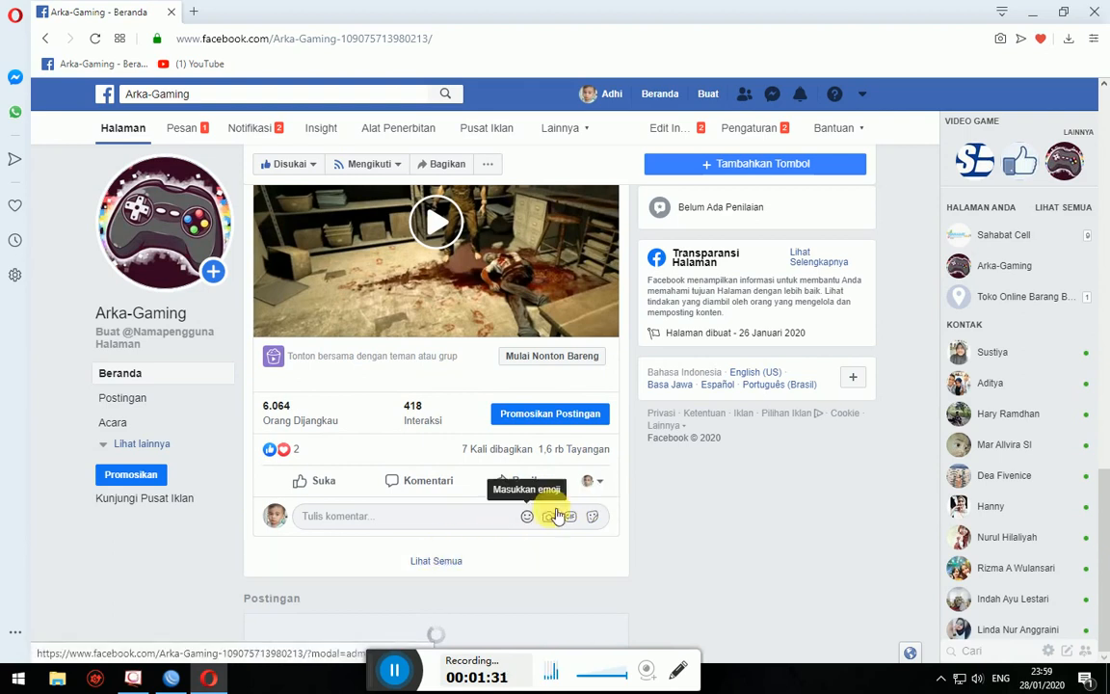
scroll(713, 516, "down", 7)
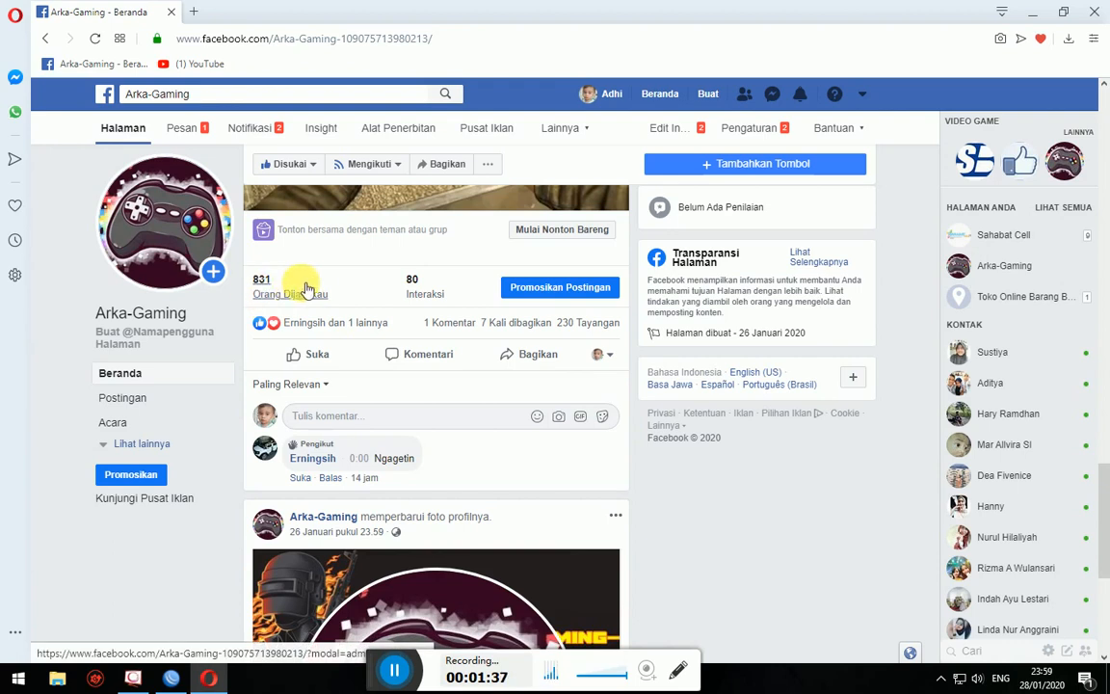
scroll(345, 300, "up", 3)
scroll(349, 307, "down", 3)
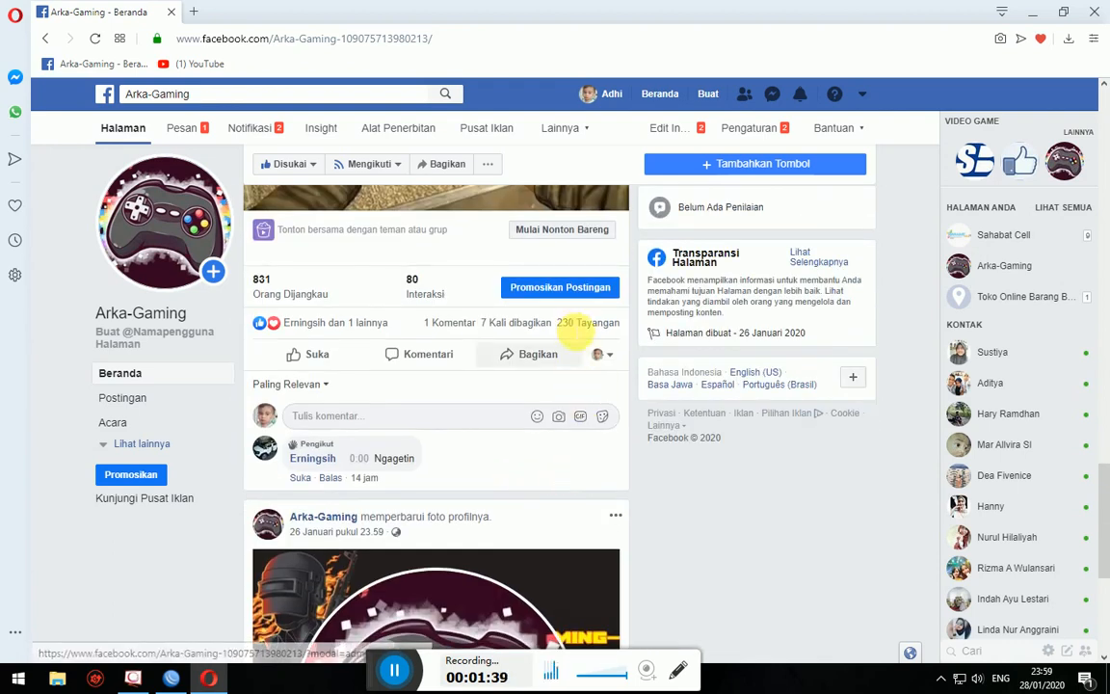
scroll(578, 326, "up", 1)
scroll(441, 342, "up", 6)
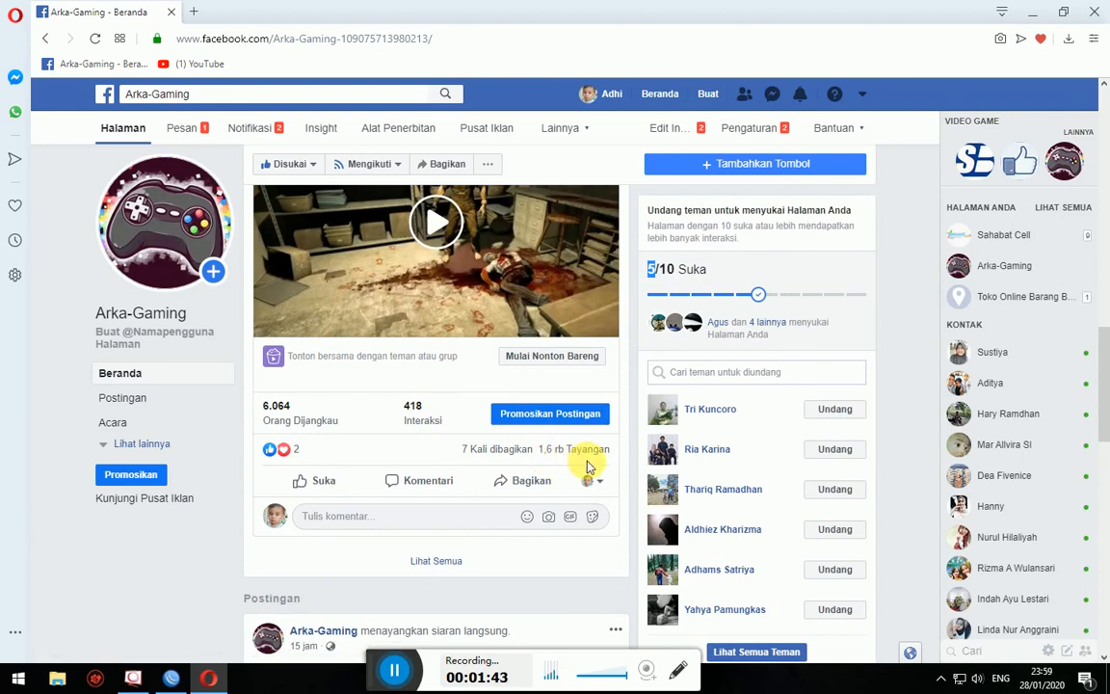
scroll(614, 478, "down", 5)
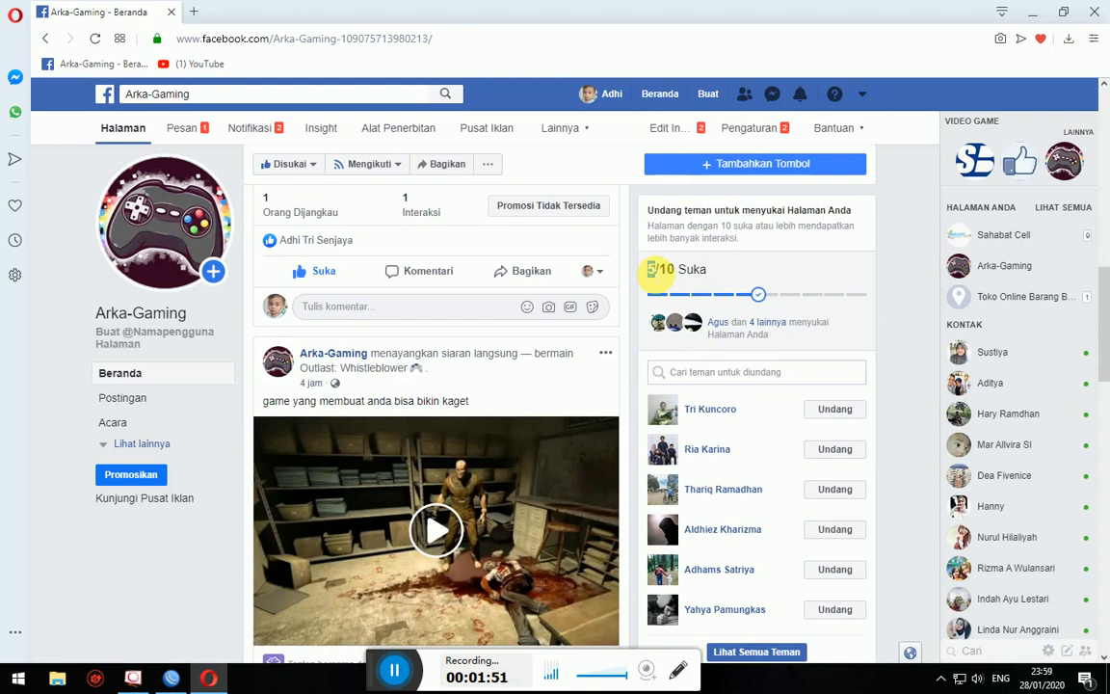
scroll(653, 280, "down", 1)
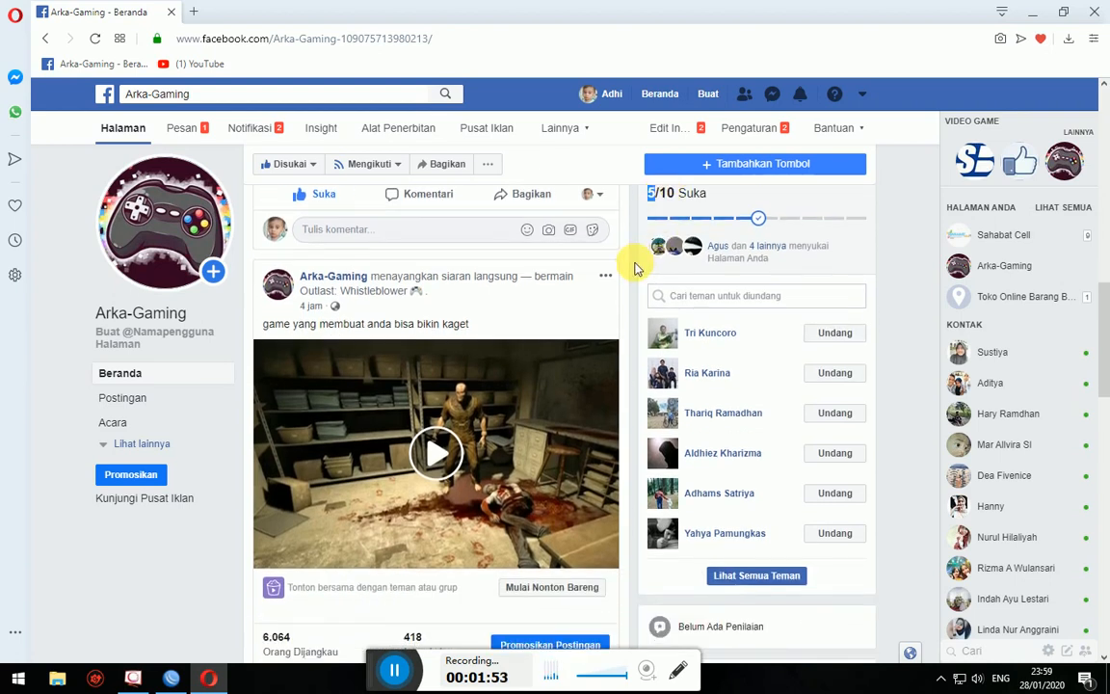
scroll(633, 267, "down", 1)
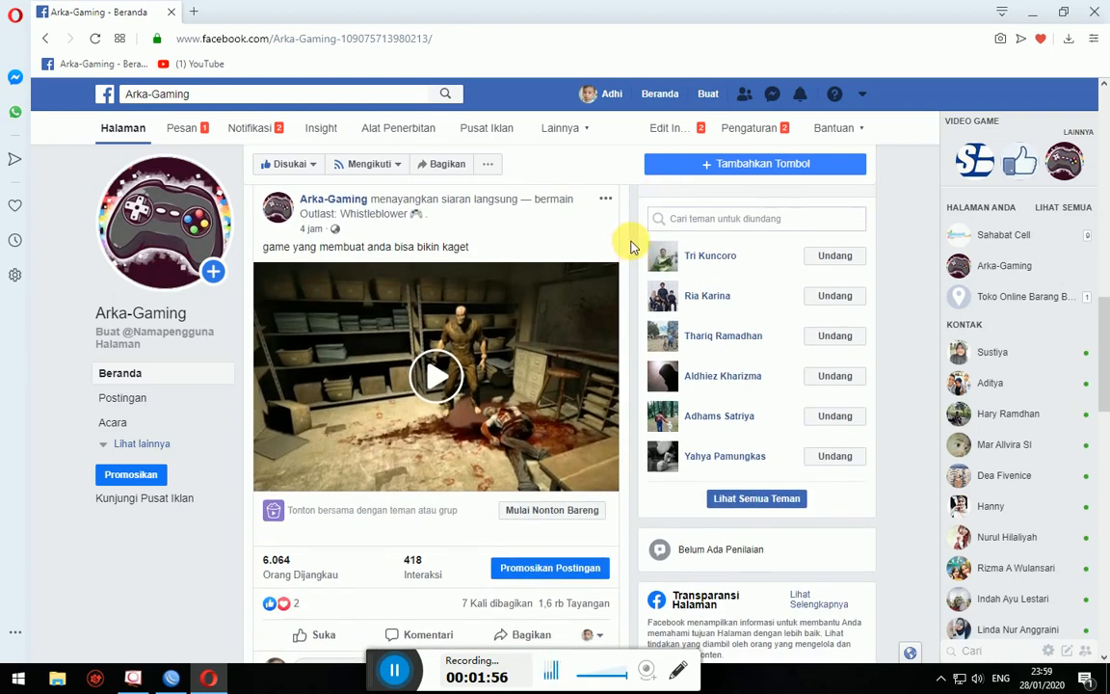
scroll(631, 248, "up", 3)
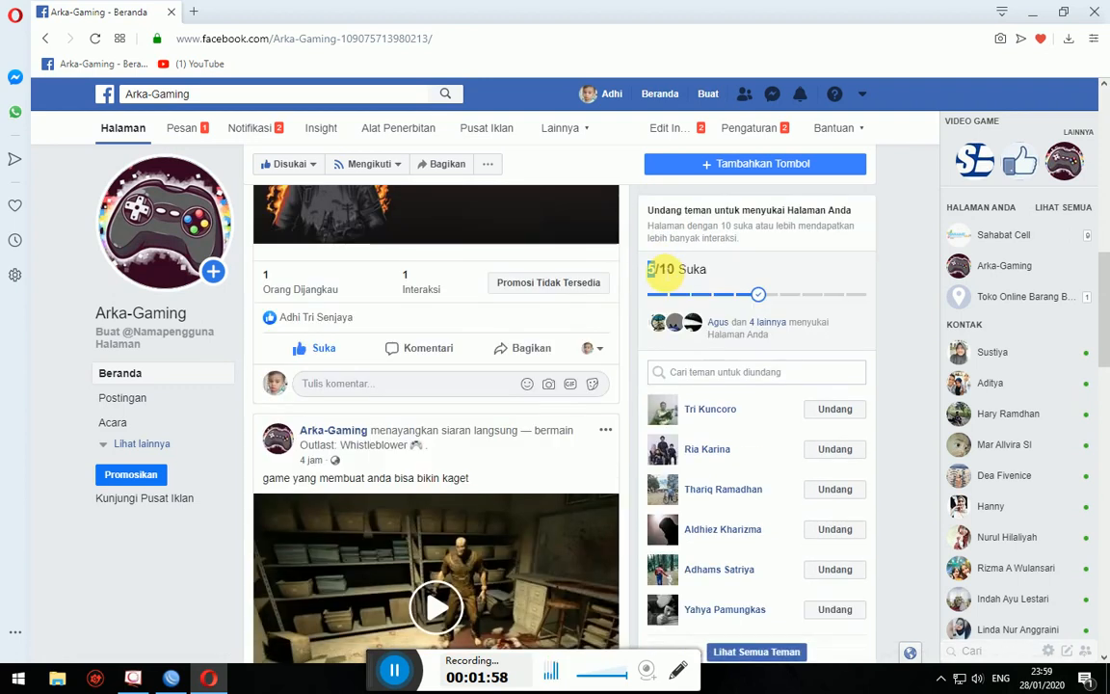
scroll(621, 377, "down", 3)
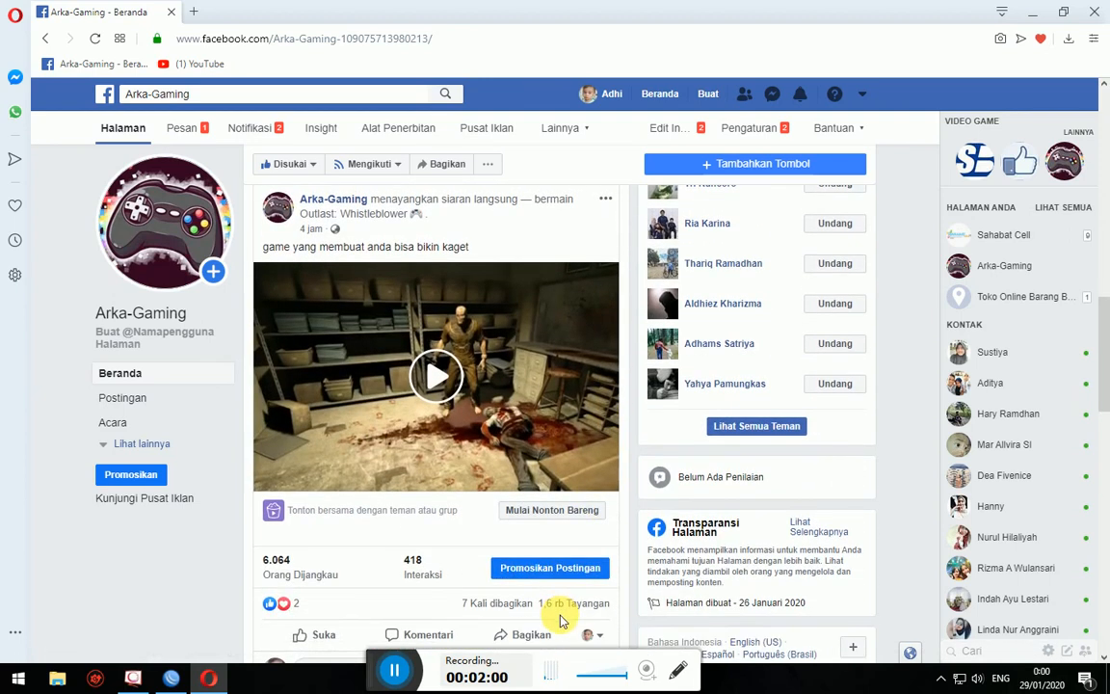
double_click(597, 604)
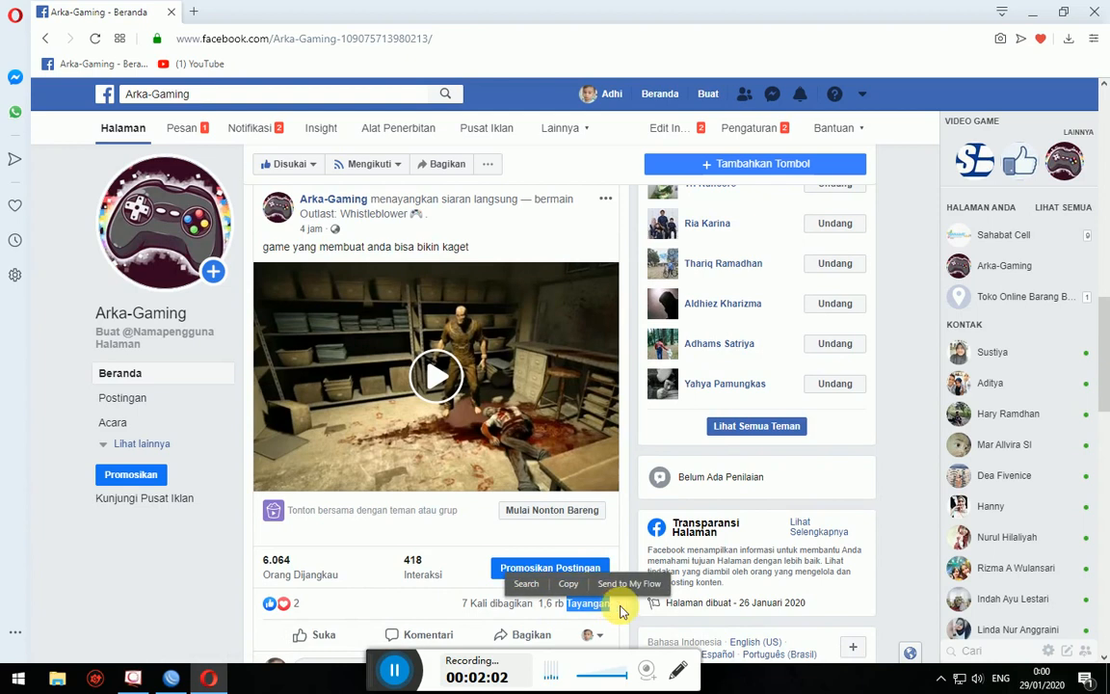
left_click(636, 617)
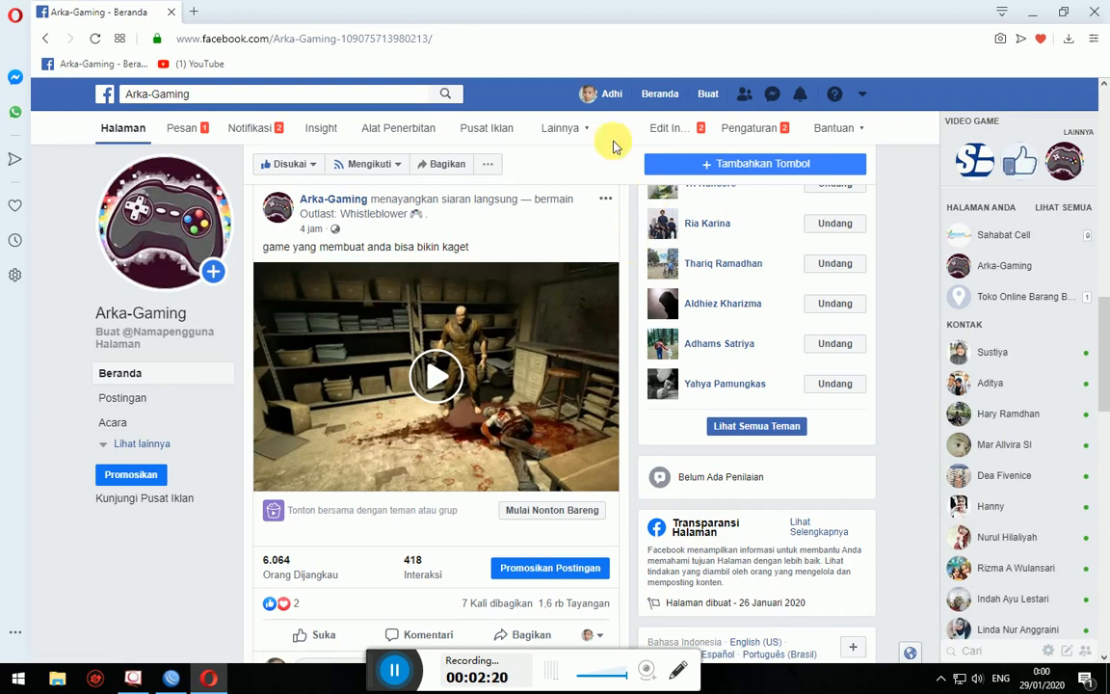
scroll(598, 260, "up", 3)
scroll(597, 260, "up", 10)
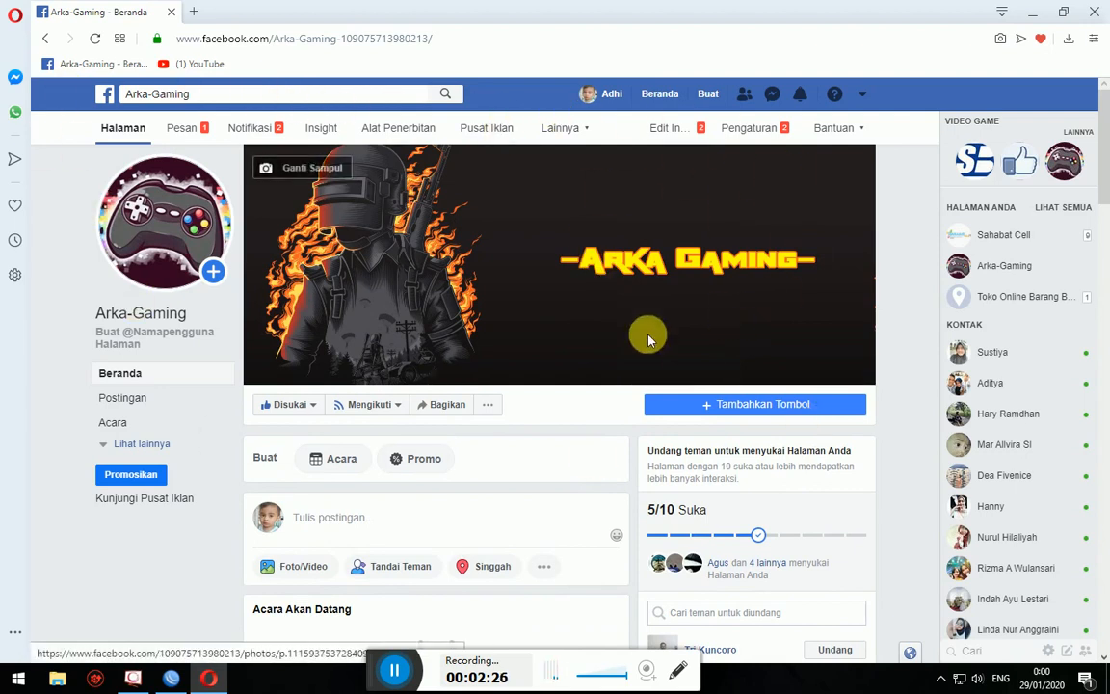
- Minimize Opera and launch OBS Studio from its desktop shortcut
left_click(1032, 11)
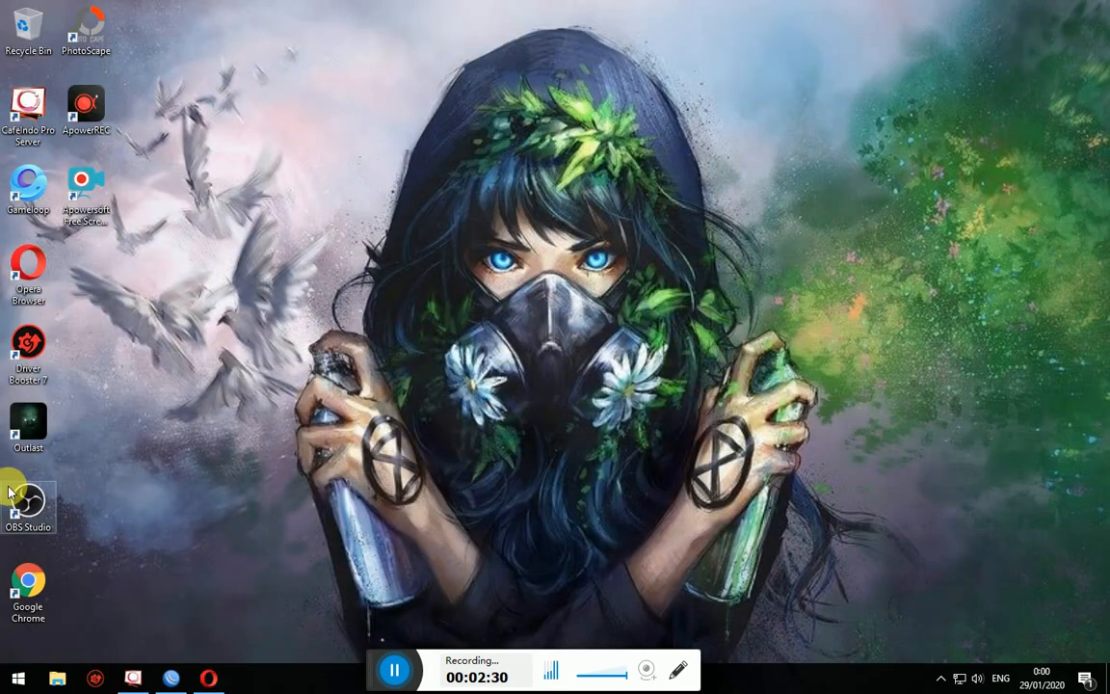
double_click(31, 520)
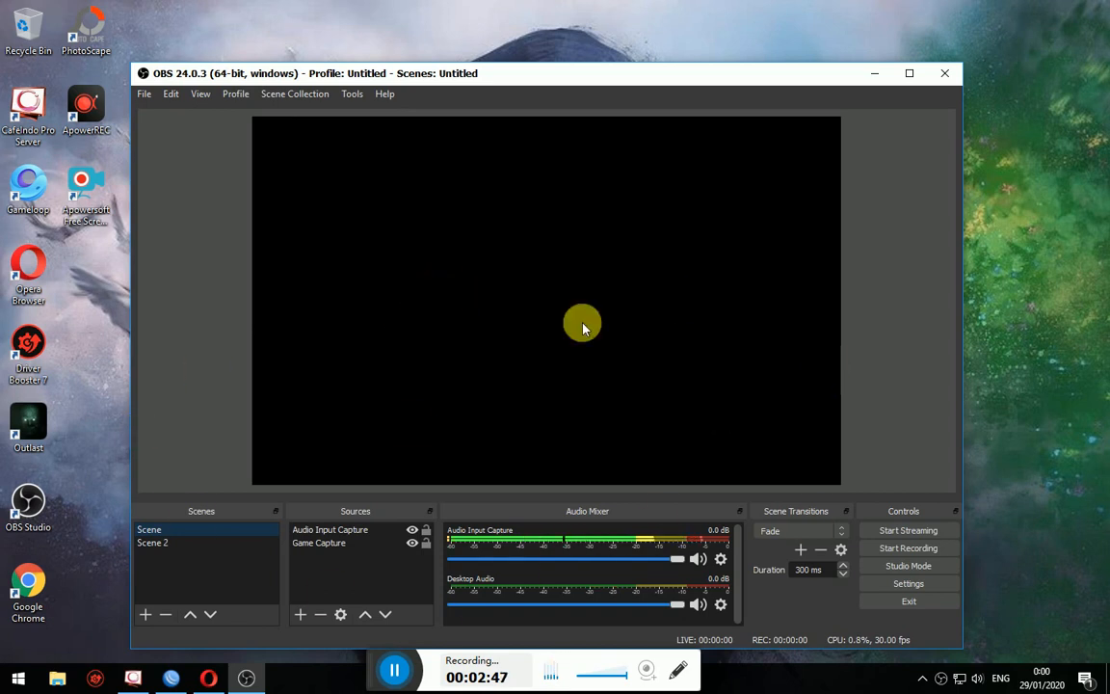
- Check the sources of Scene and Scene 2, cancelling Scene 2's removal, then open Settings
right_click(251, 525)
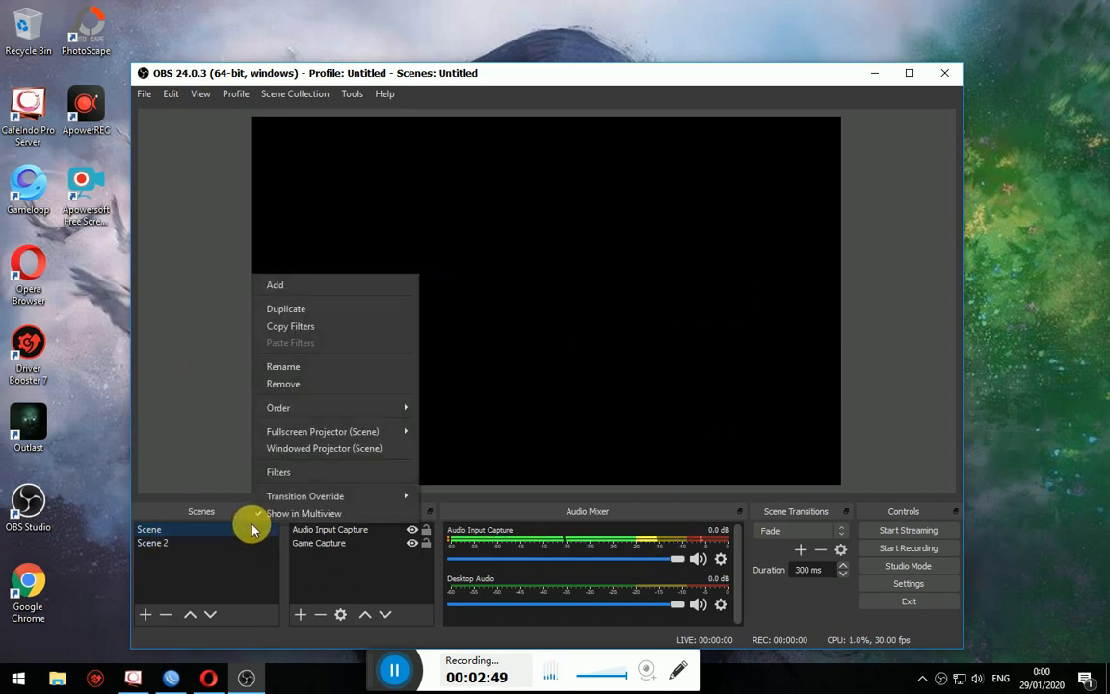
left_click(218, 542)
left_click(217, 542)
right_click(218, 539)
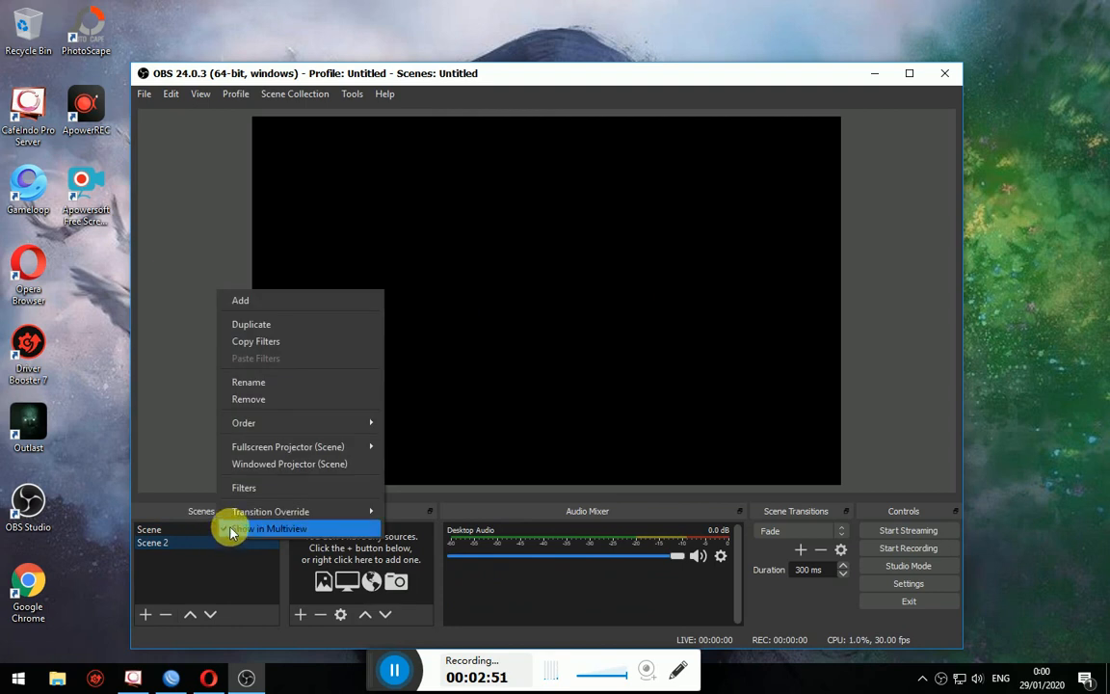
left_click(257, 398)
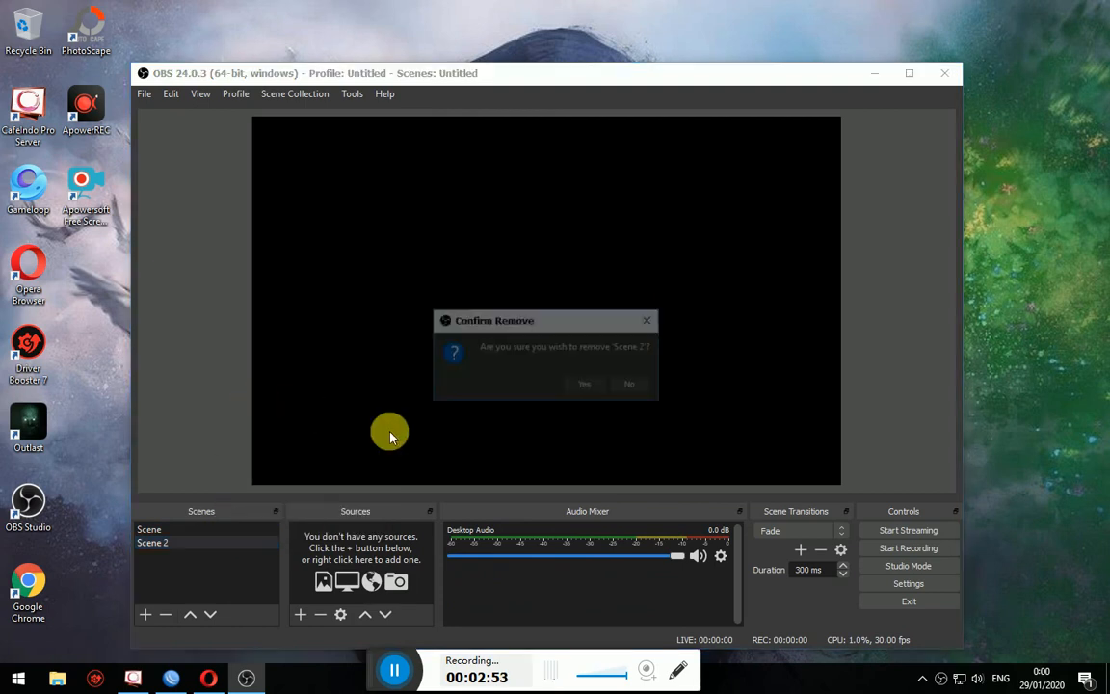
left_click(632, 386)
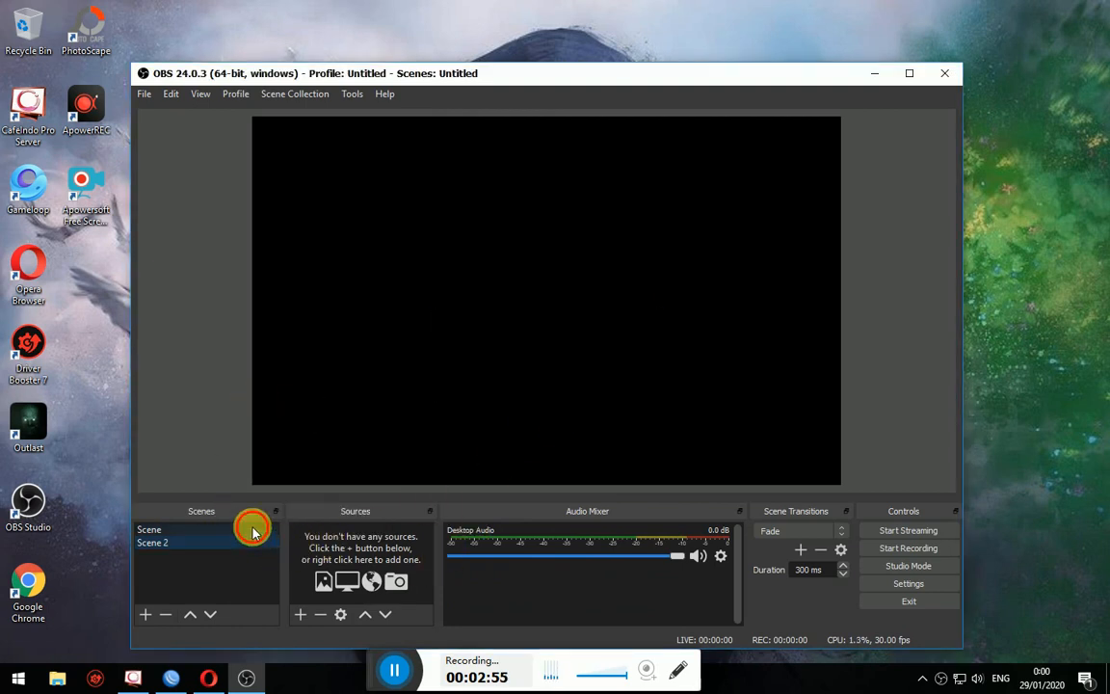
left_click(252, 531)
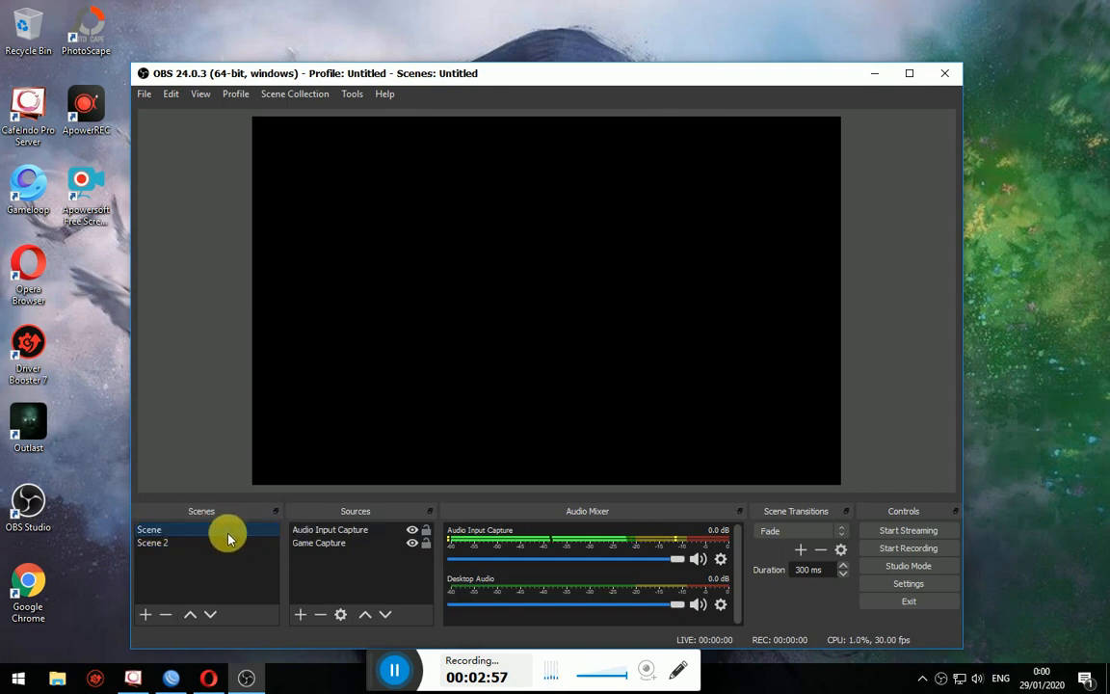
left_click(162, 543)
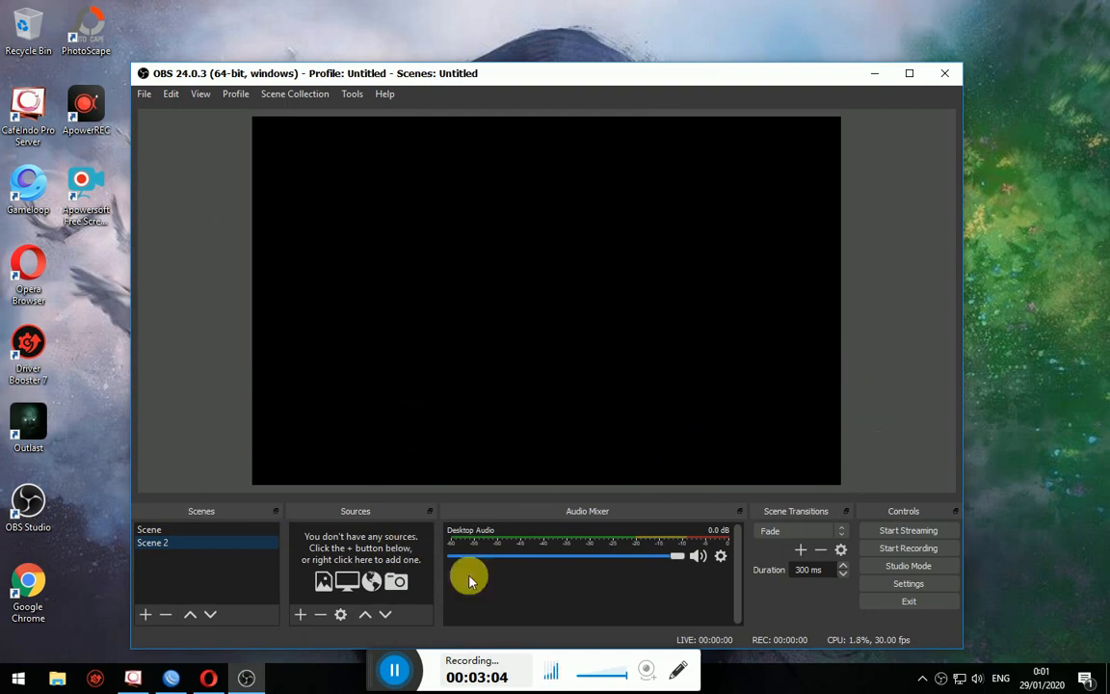
left_click(923, 590)
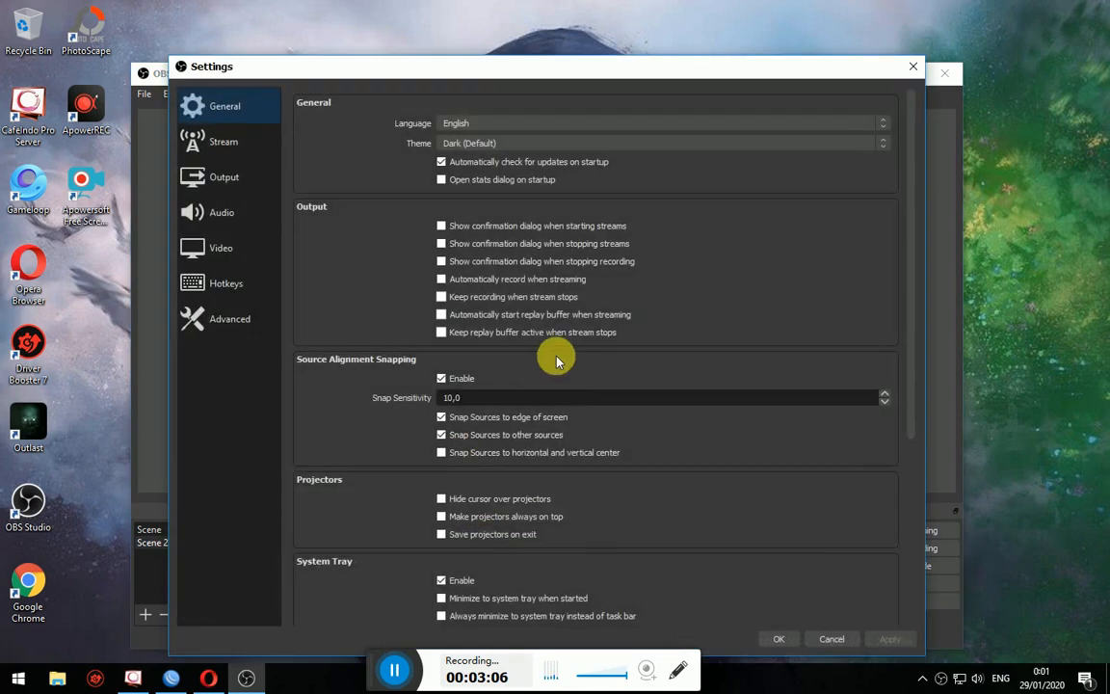
- Choose Facebook Live as the Stream service via Show All, then return to the Arka-Gaming page
left_click(222, 142)
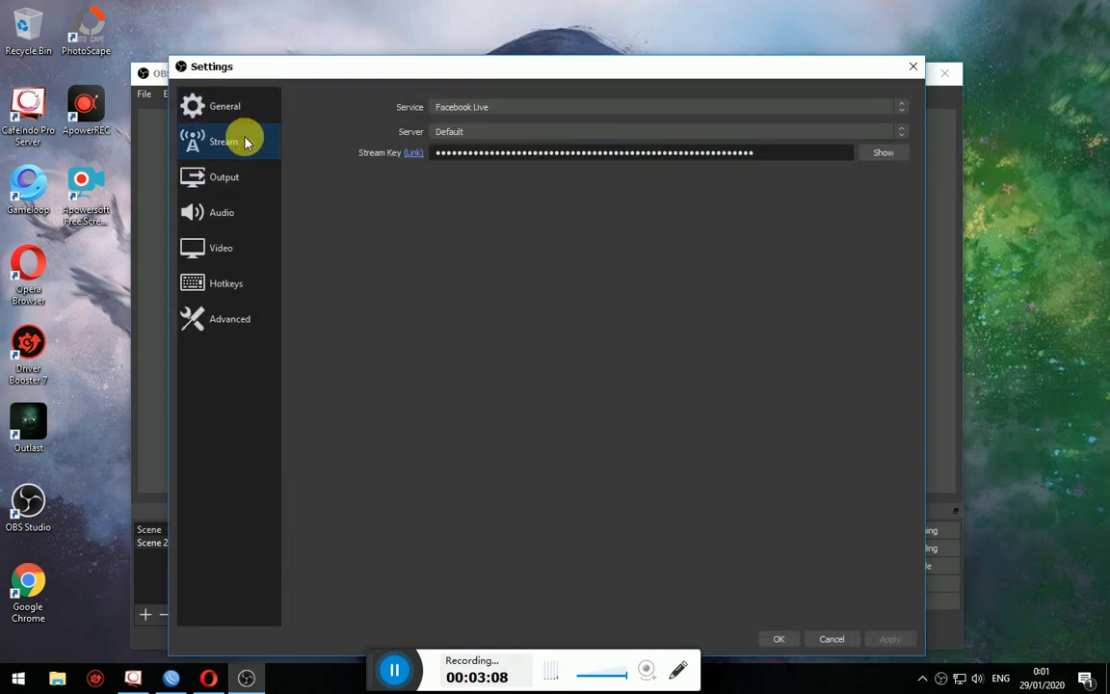
left_click(443, 108)
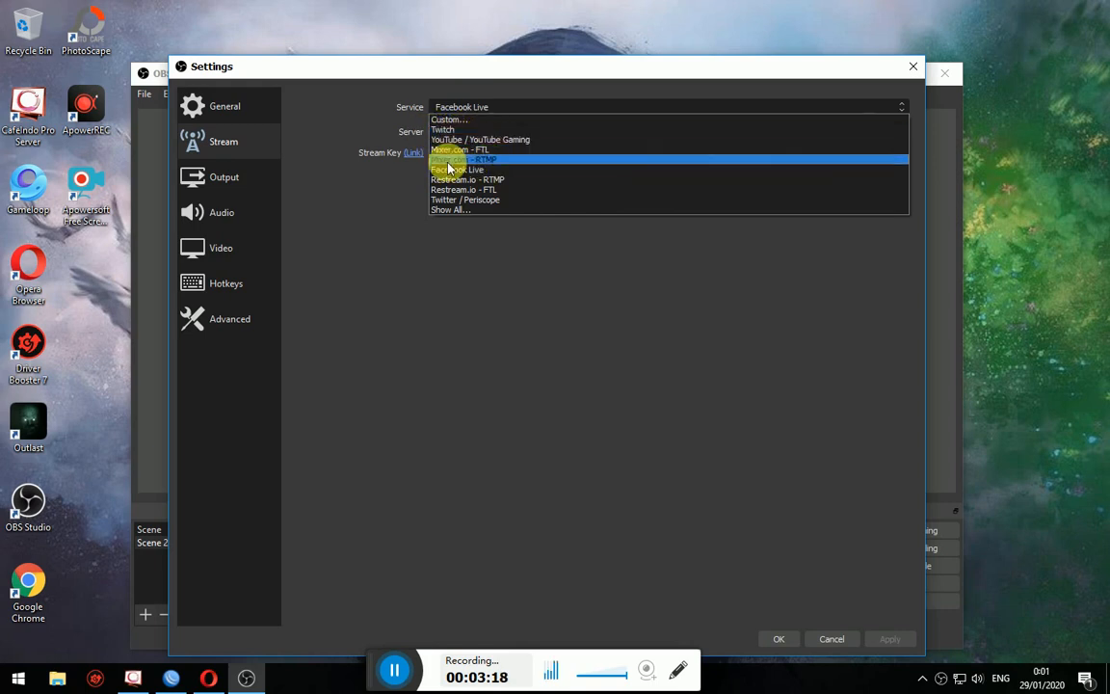
left_click(469, 209)
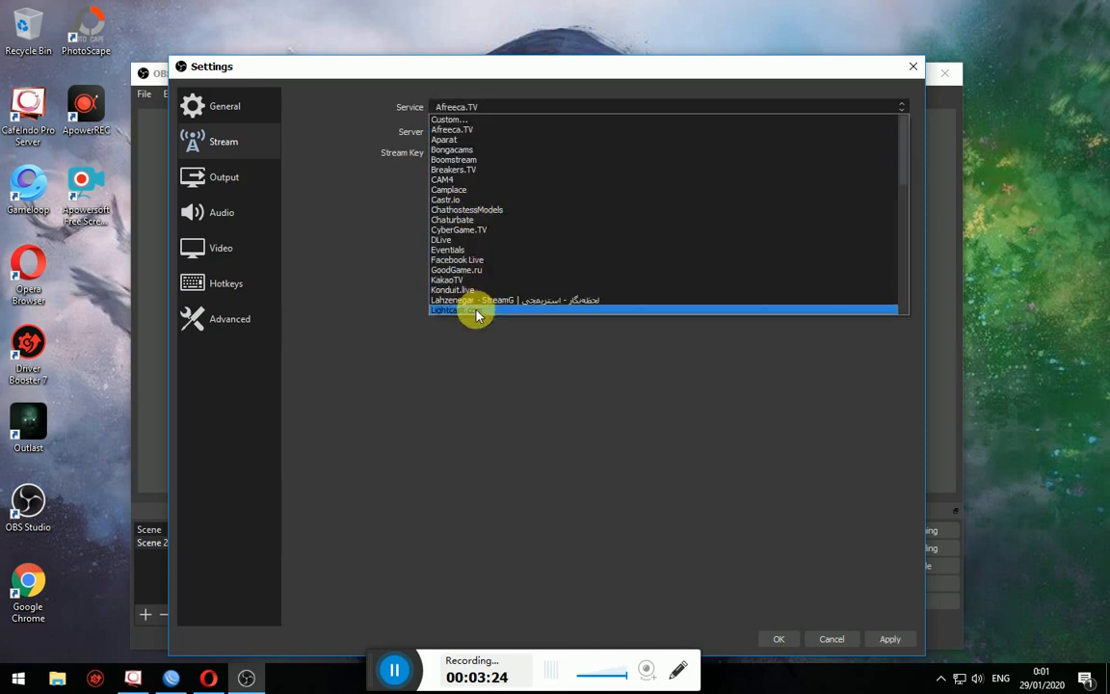
scroll(479, 303, "down", 5)
scroll(483, 298, "down", 5)
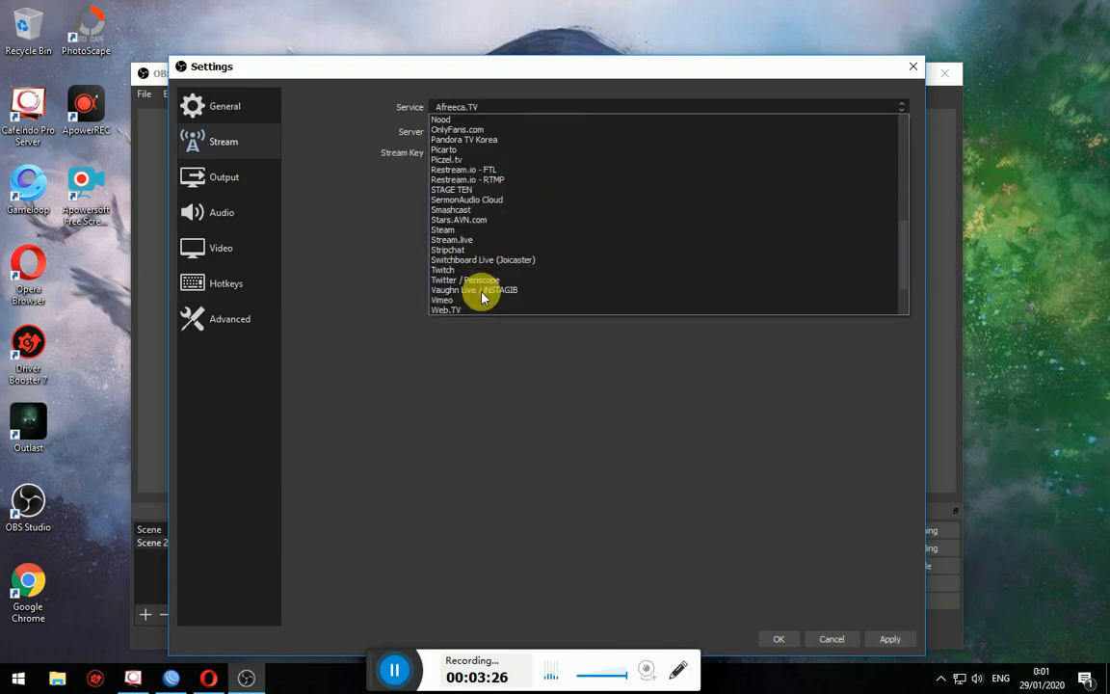
left_click(431, 233)
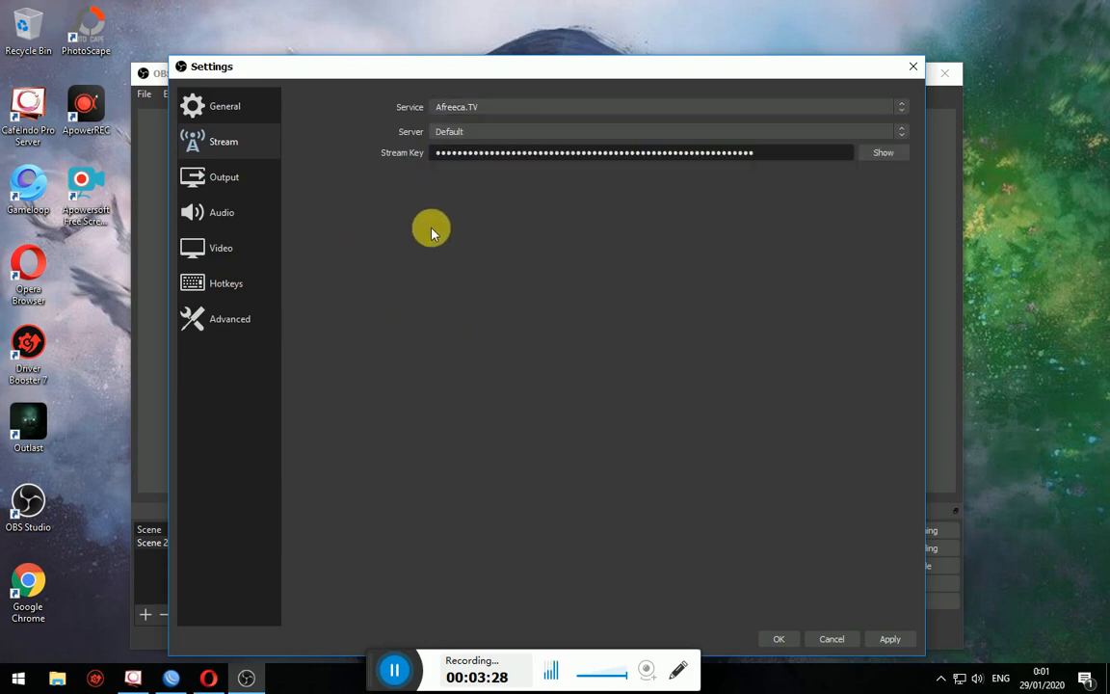
left_click(513, 110)
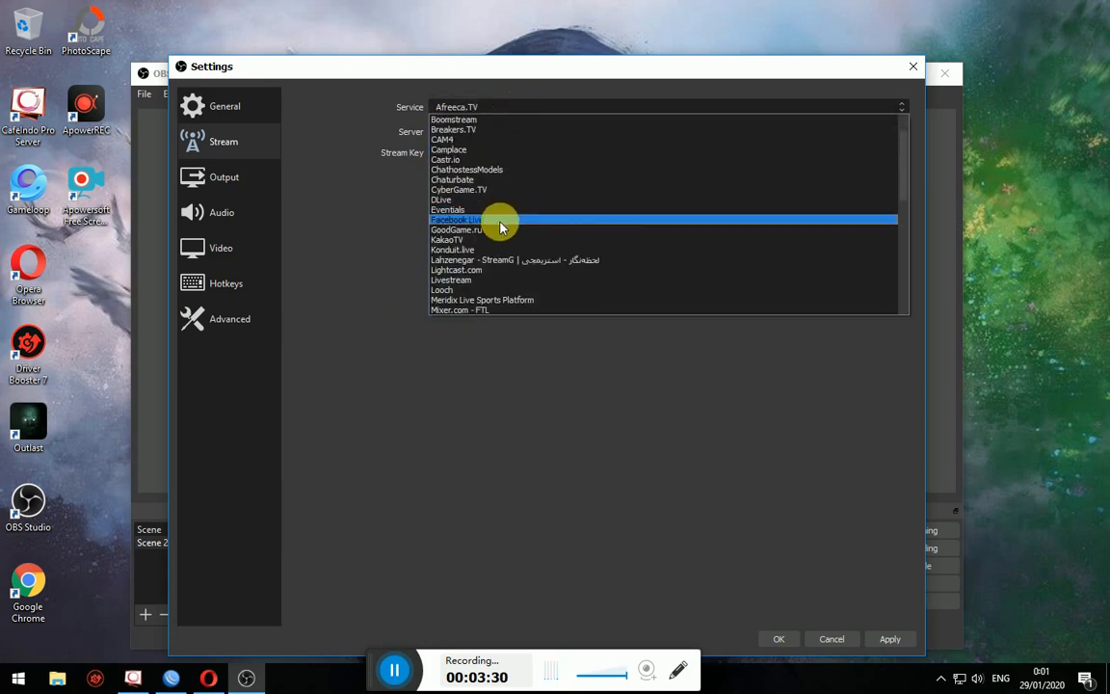
left_click(500, 219)
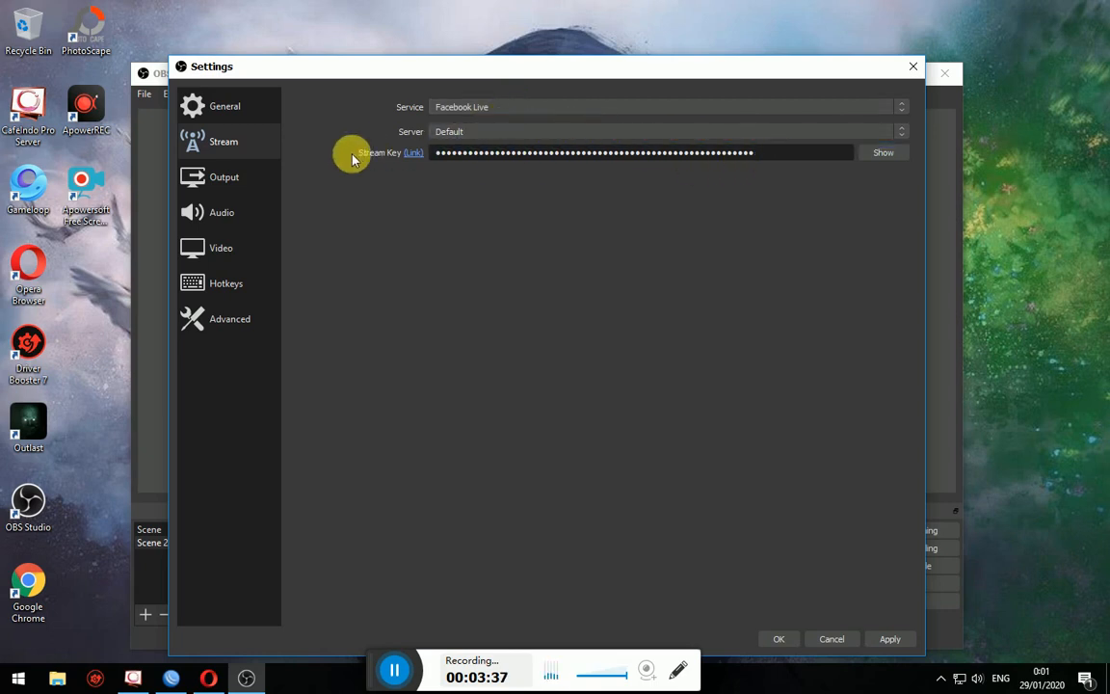
left_click(210, 676)
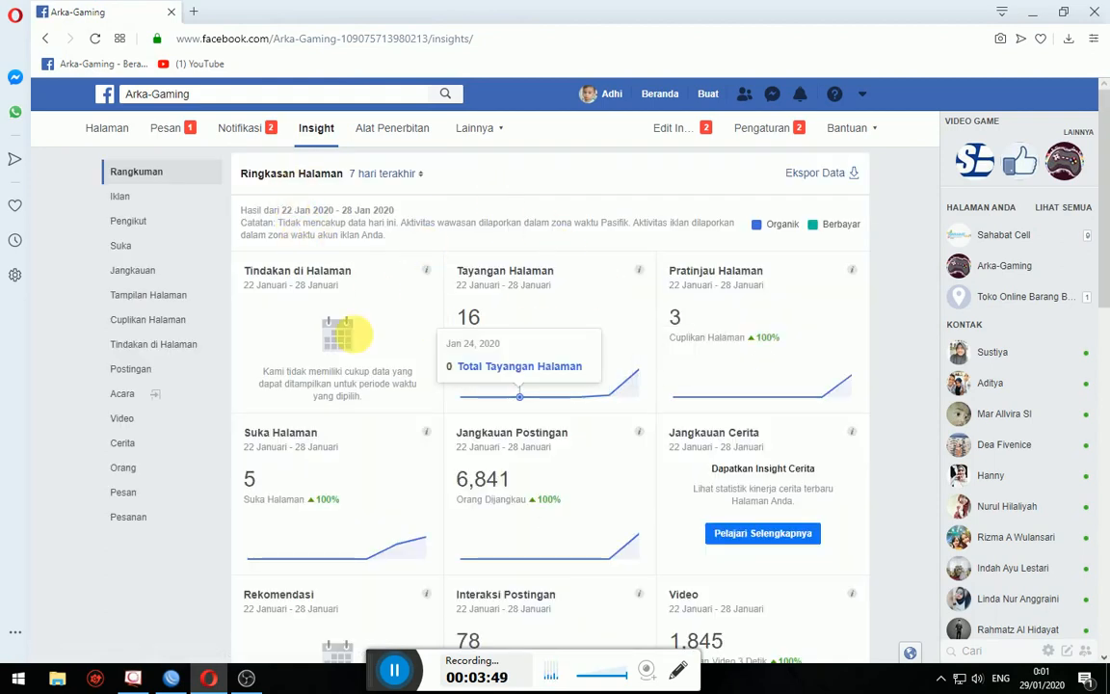
- Scroll the Arka-Gaming Insight cards to '3 Postingan Terbaru Anda' and start a post with Buat Postingan
scroll(724, 380, "down", 1)
scroll(725, 381, "down", 1)
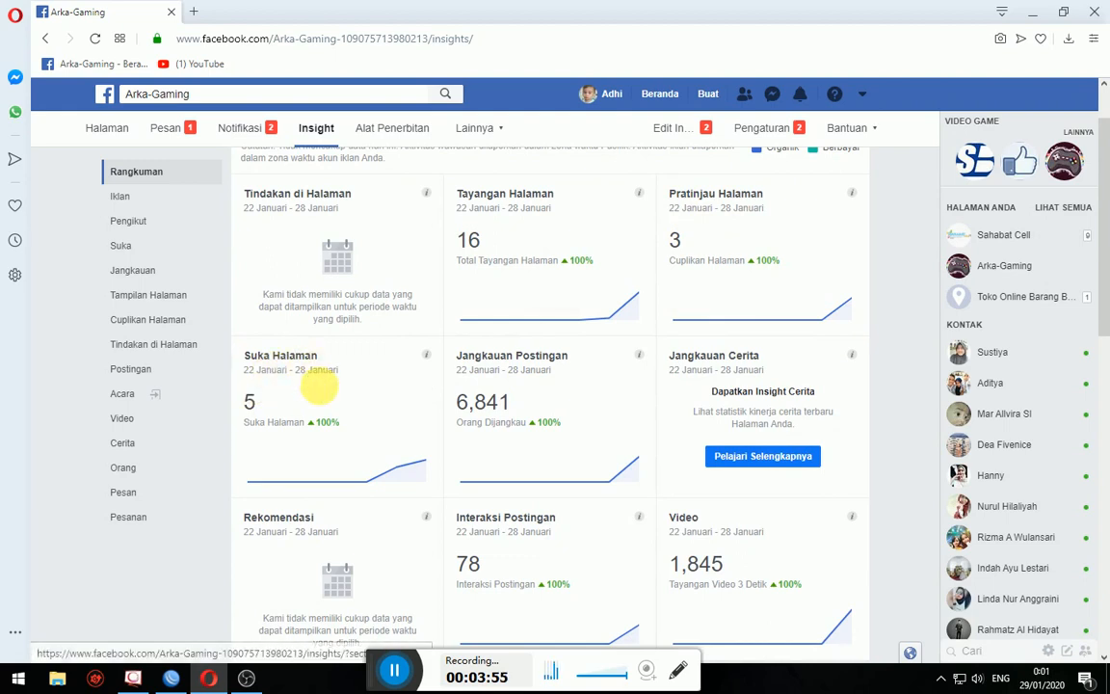
scroll(578, 414, "down", 3)
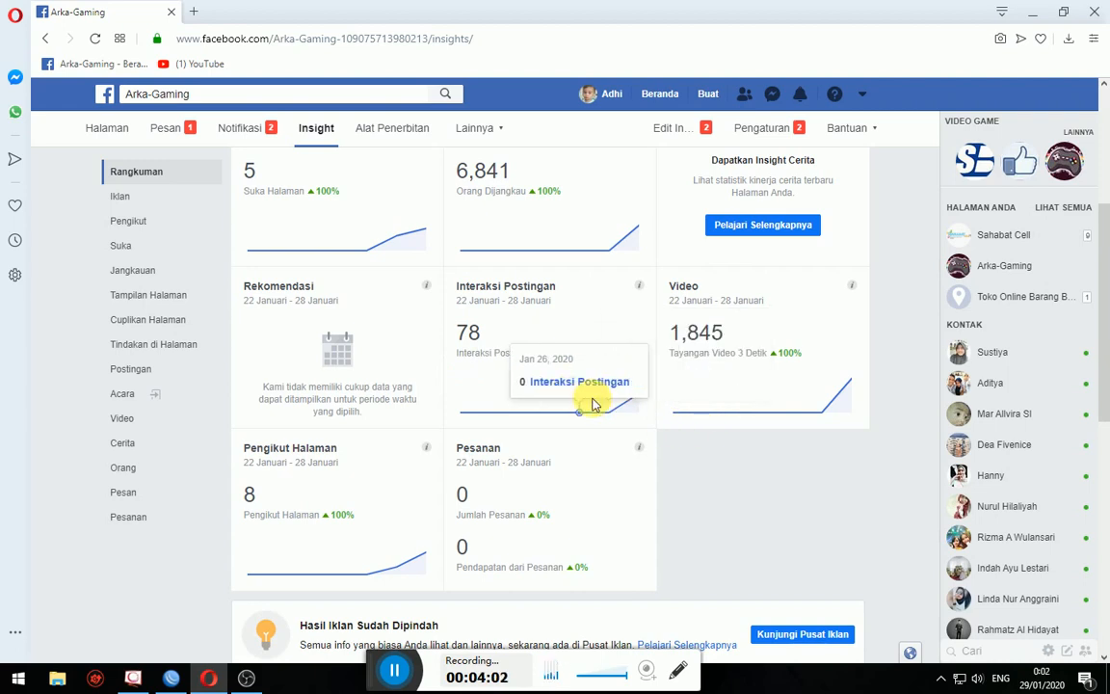
scroll(520, 508, "down", 3)
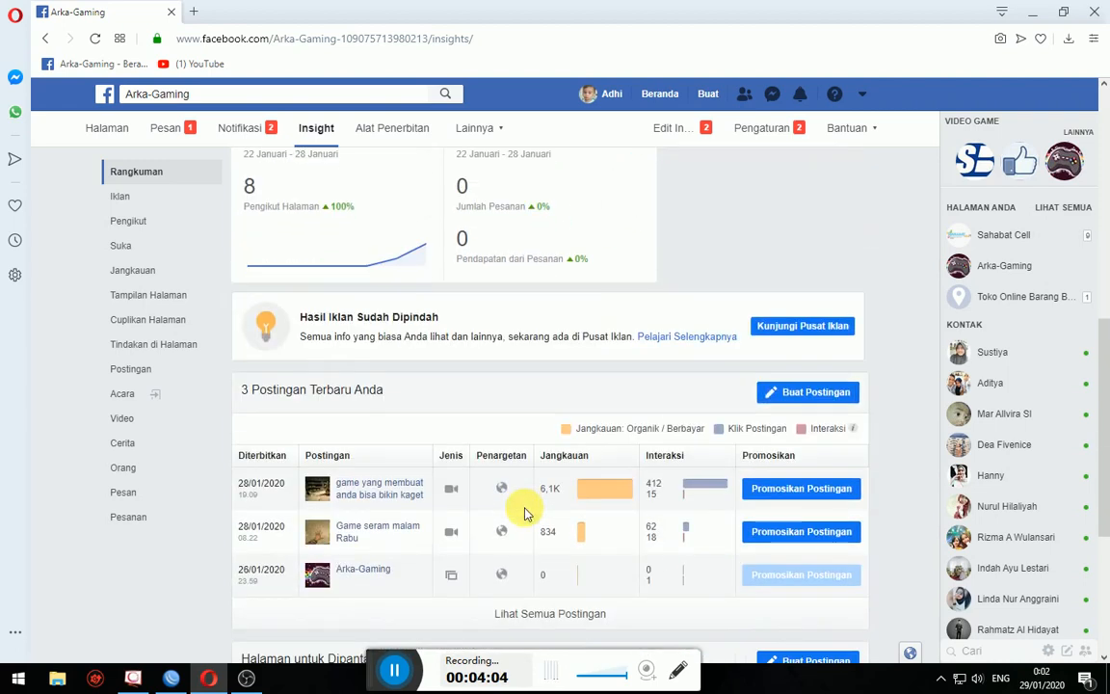
scroll(260, 416, "down", 2)
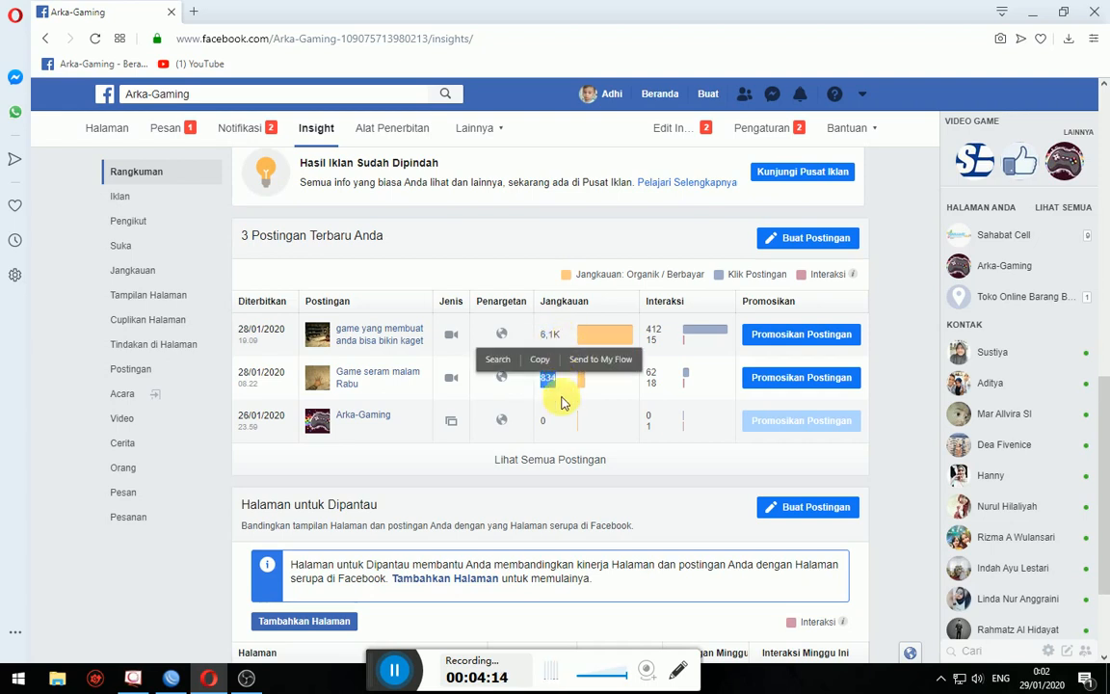
left_click(901, 385)
scroll(901, 371, "down", 2)
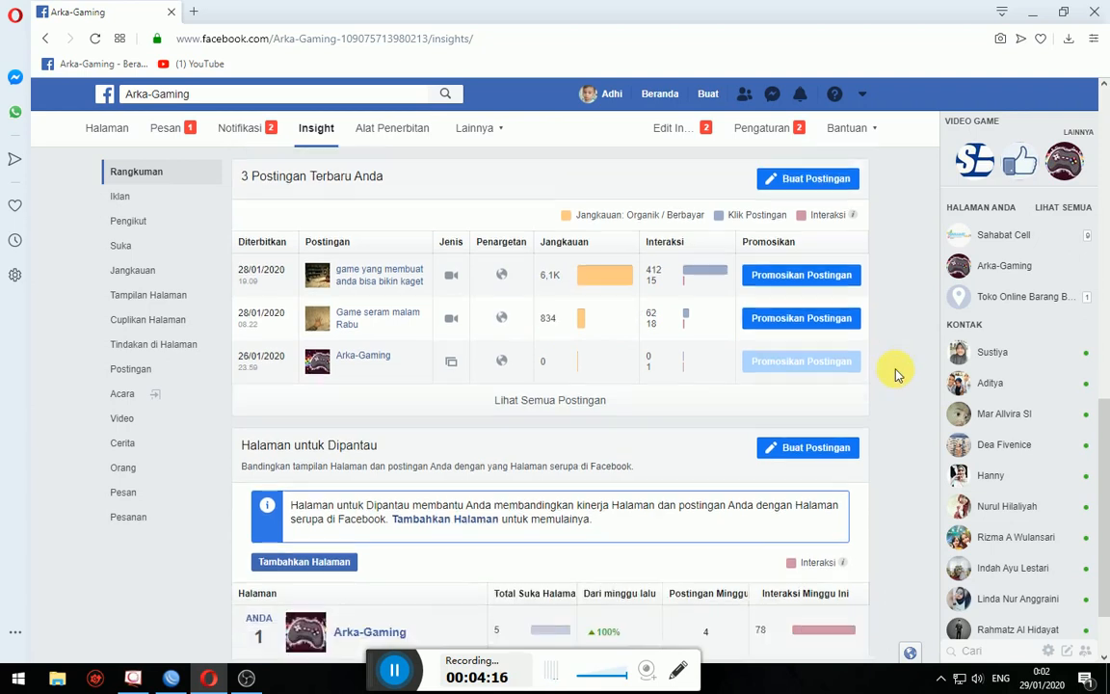
scroll(875, 436, "up", 10)
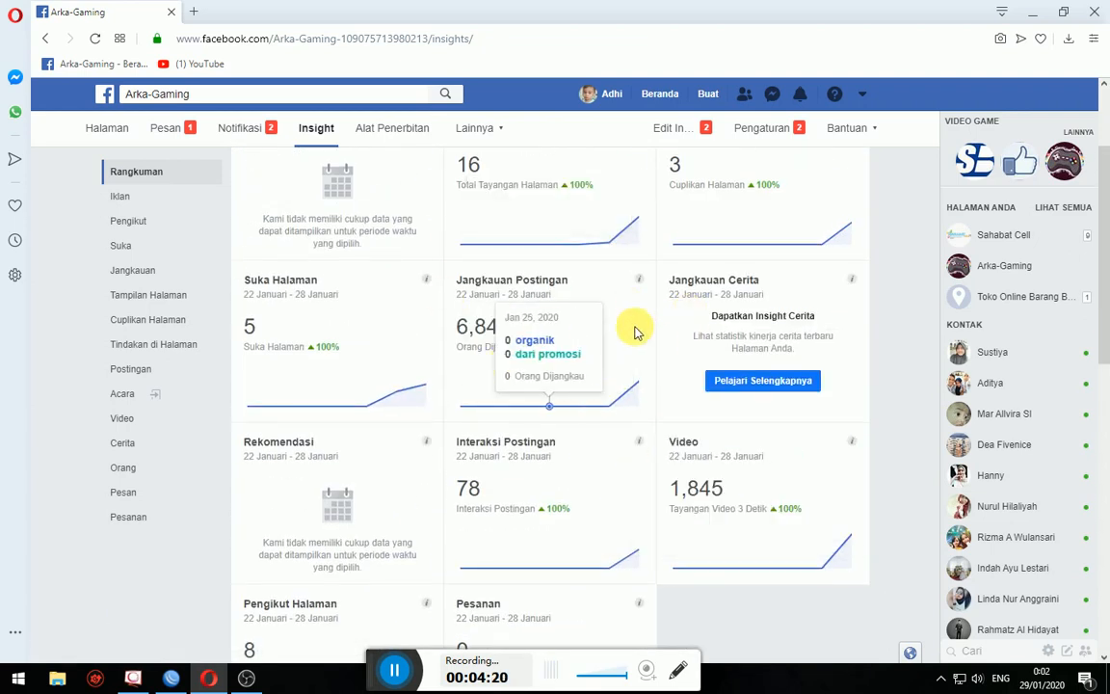
scroll(675, 323, "up", 2)
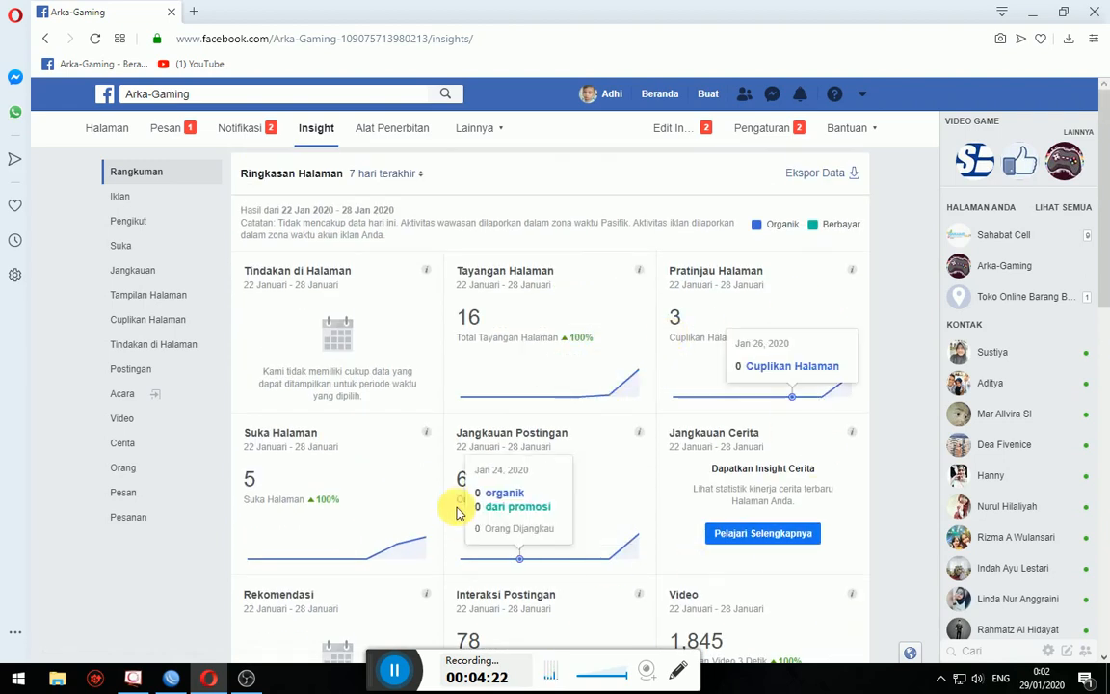
scroll(772, 334, "down", 8)
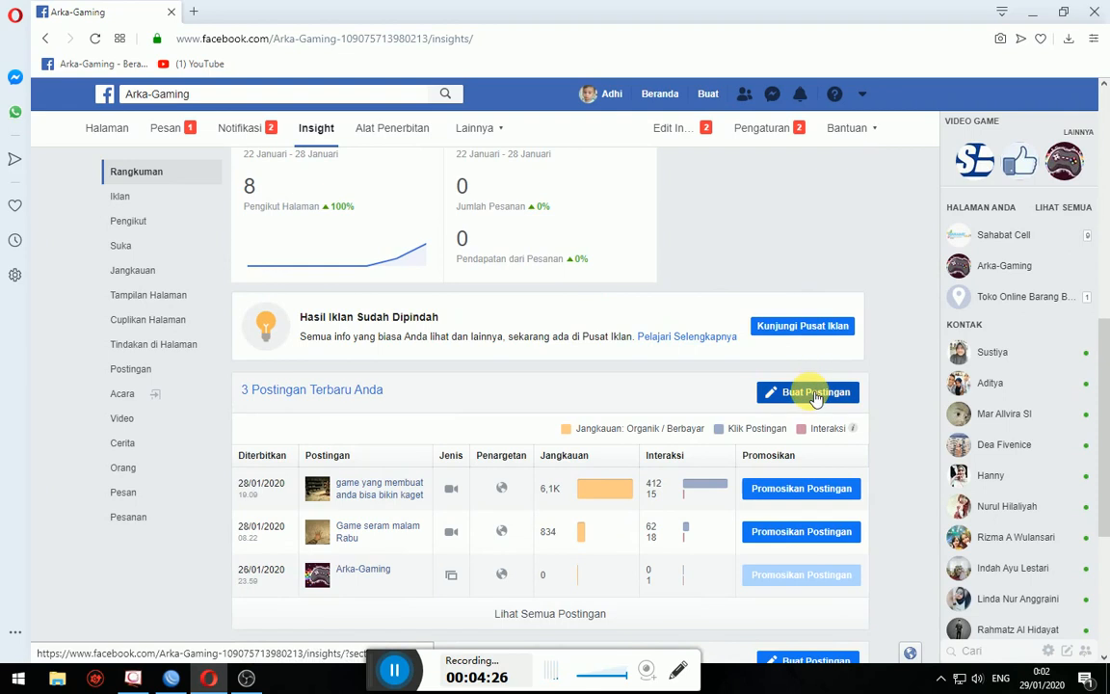
left_click(809, 393)
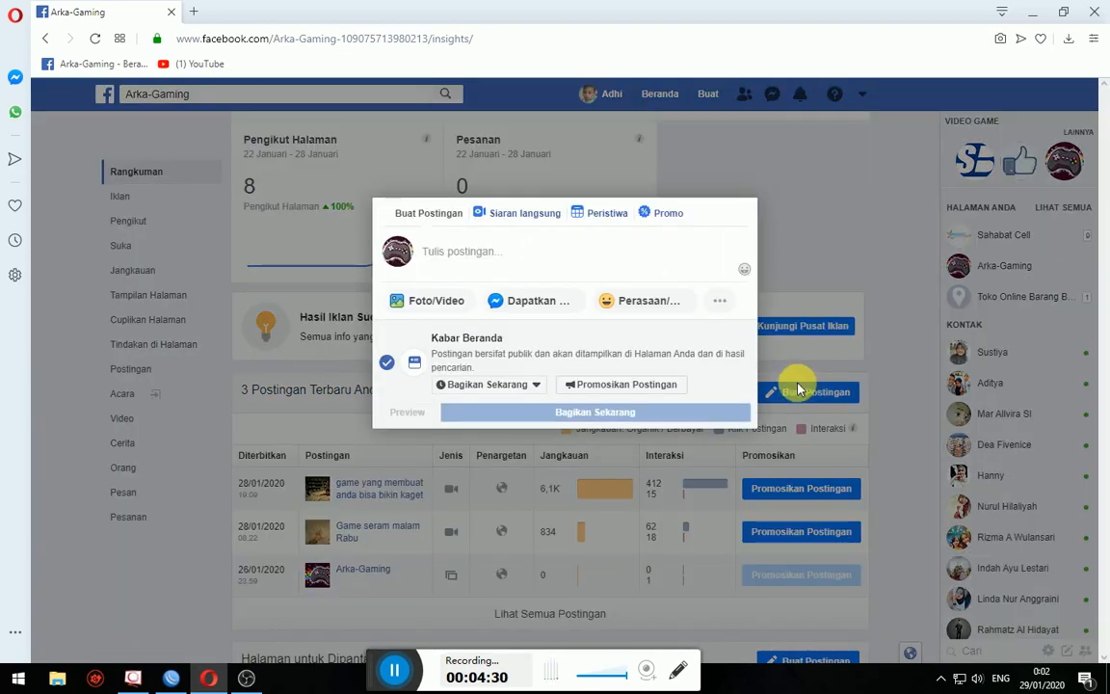
- Open the Siaran langsung setup on its Hubungkan tab for the server and key, then return to OBS
left_click(564, 258)
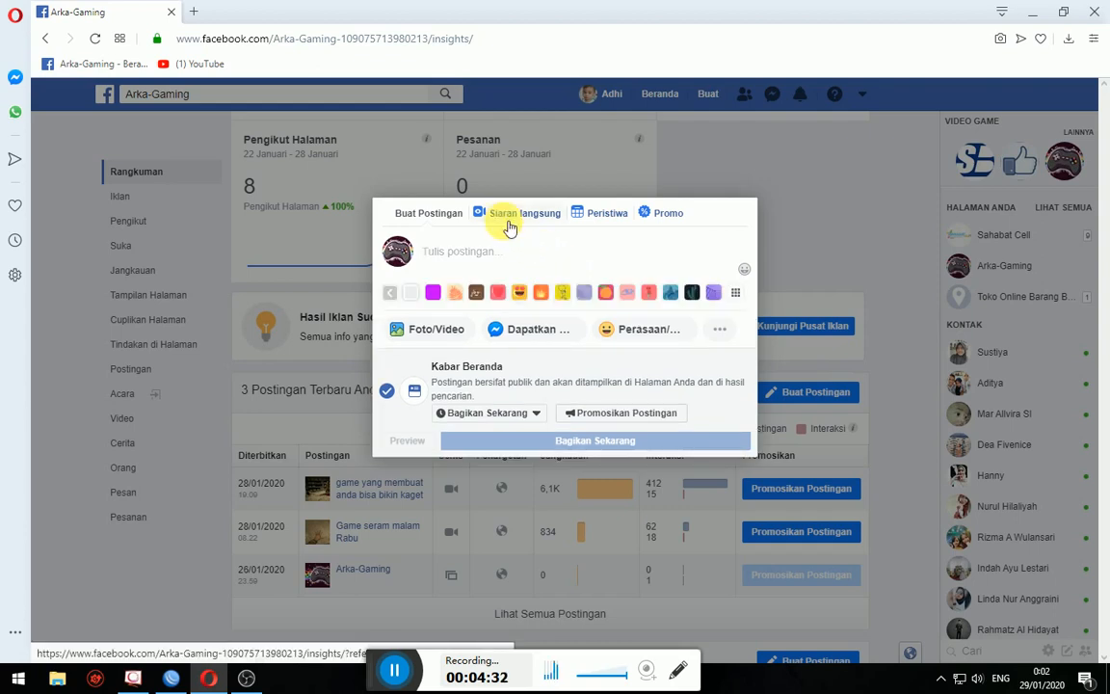
left_click(509, 226)
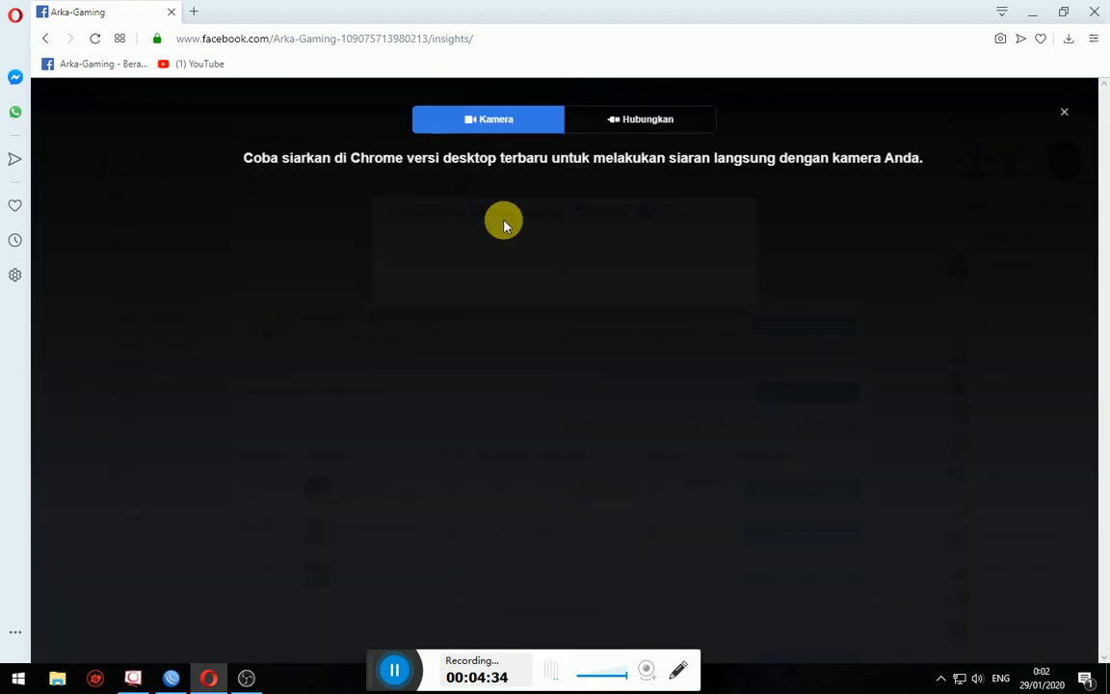
left_click(646, 121)
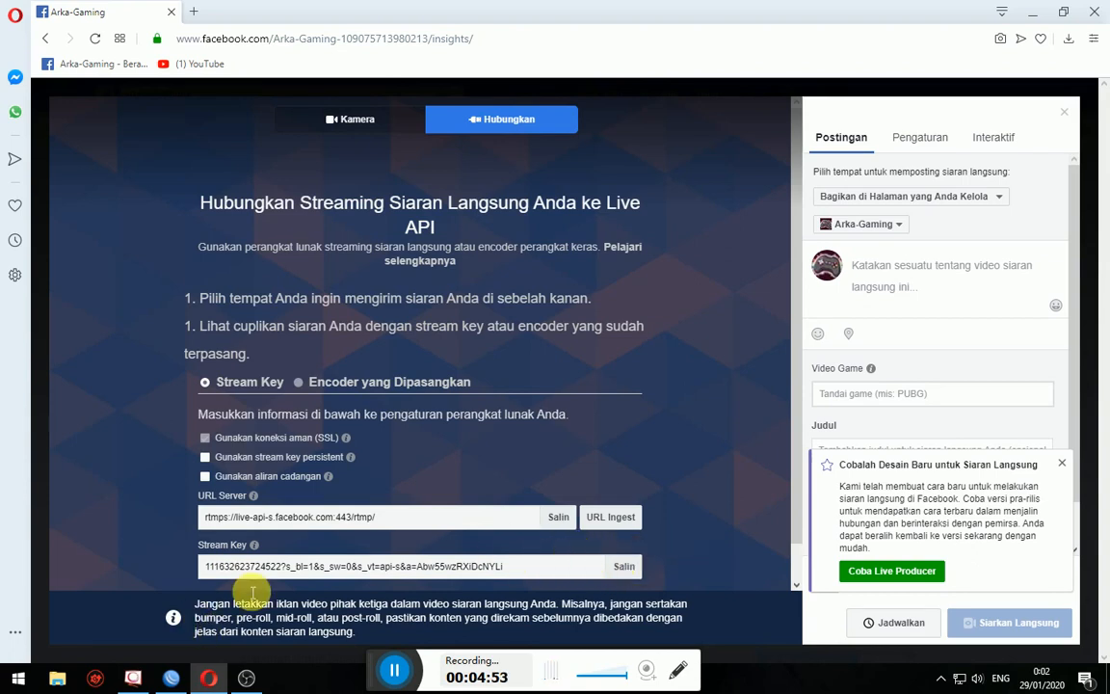
left_click(246, 674)
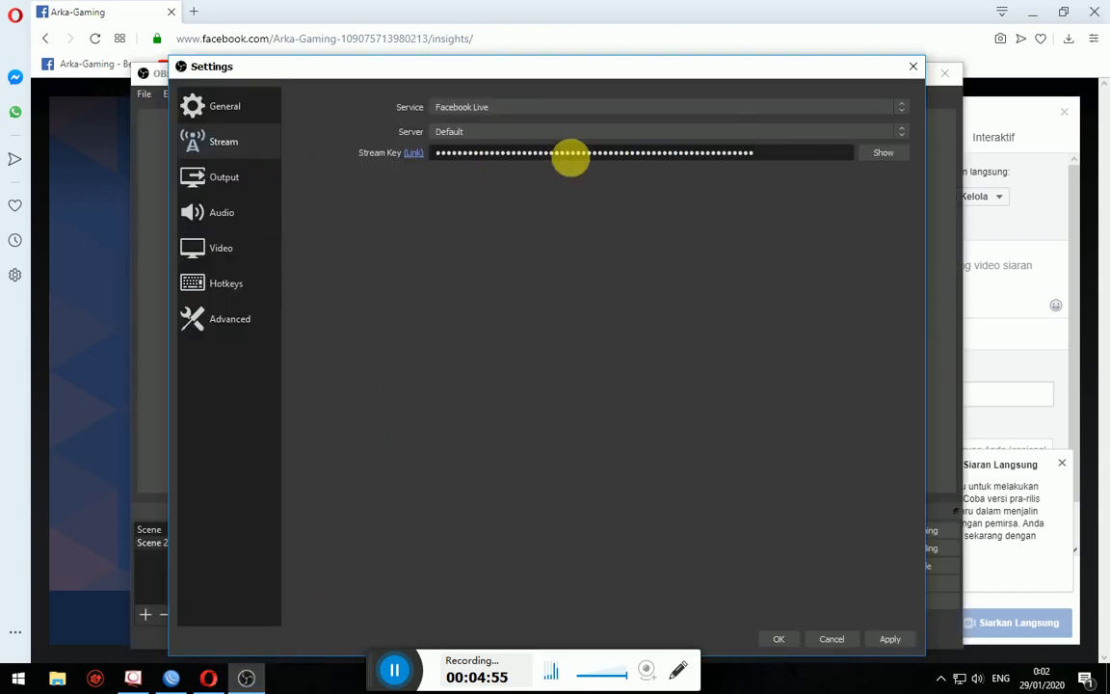
- Replace the Stream Key with the key copied from Facebook and reveal it
left_click_drag(790, 167, 316, 164)
key("ctrl+v")
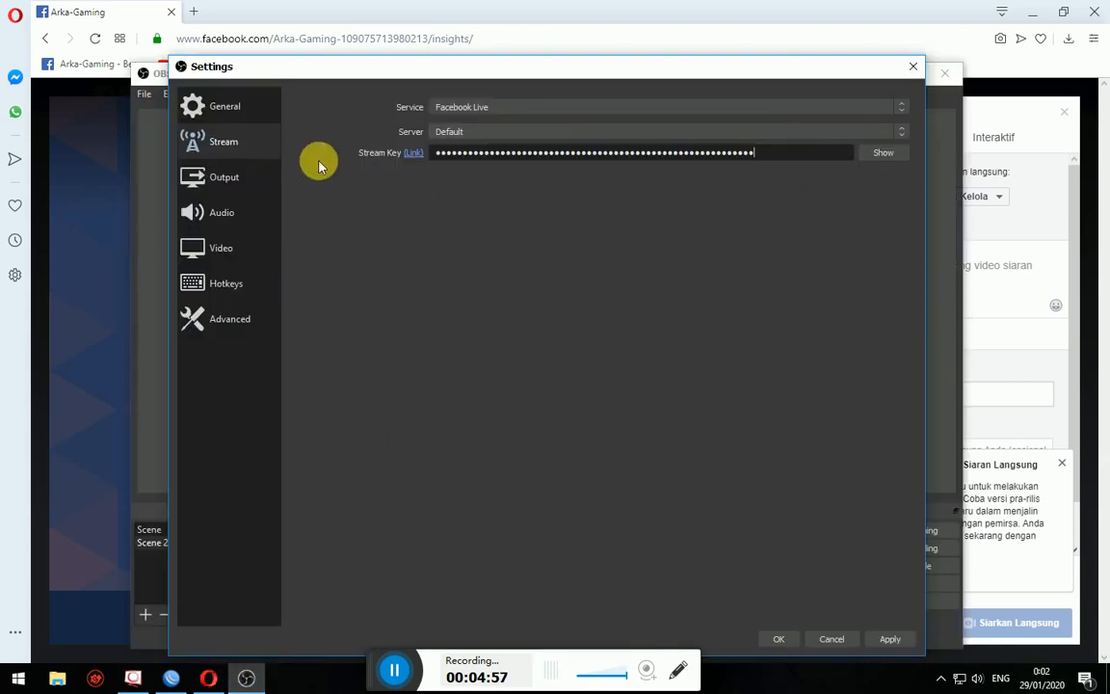
left_click(882, 152)
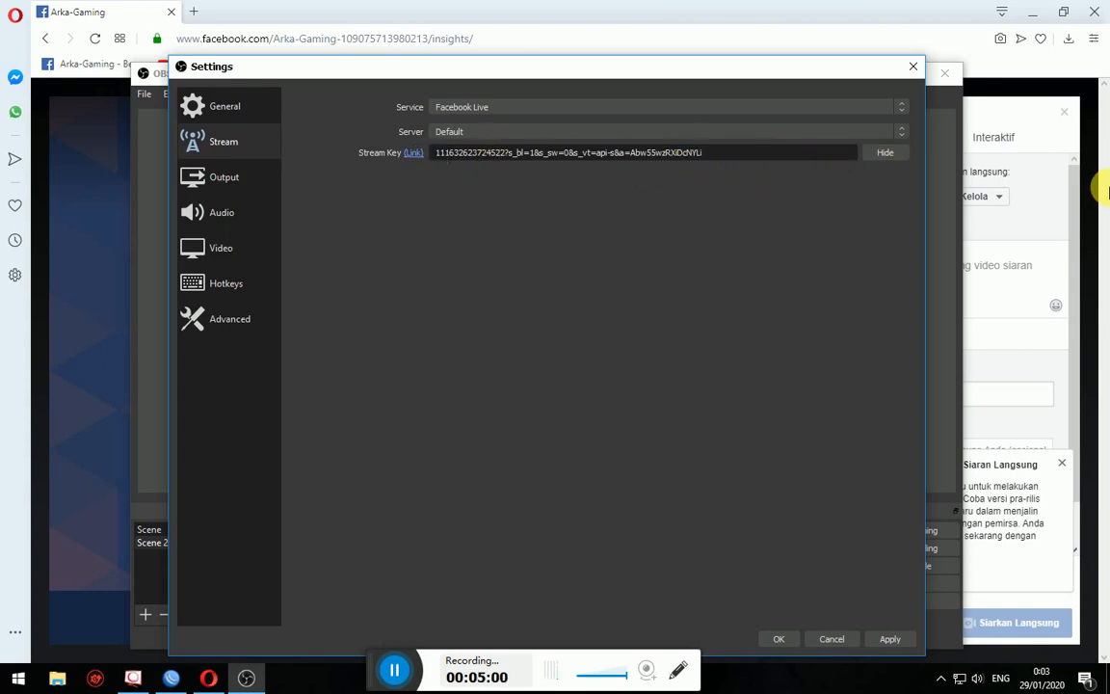
- Compare the key's last characters with Facebook's setup page, then save the stream settings with OK
left_click_drag(736, 62, 840, 143)
left_click(208, 678)
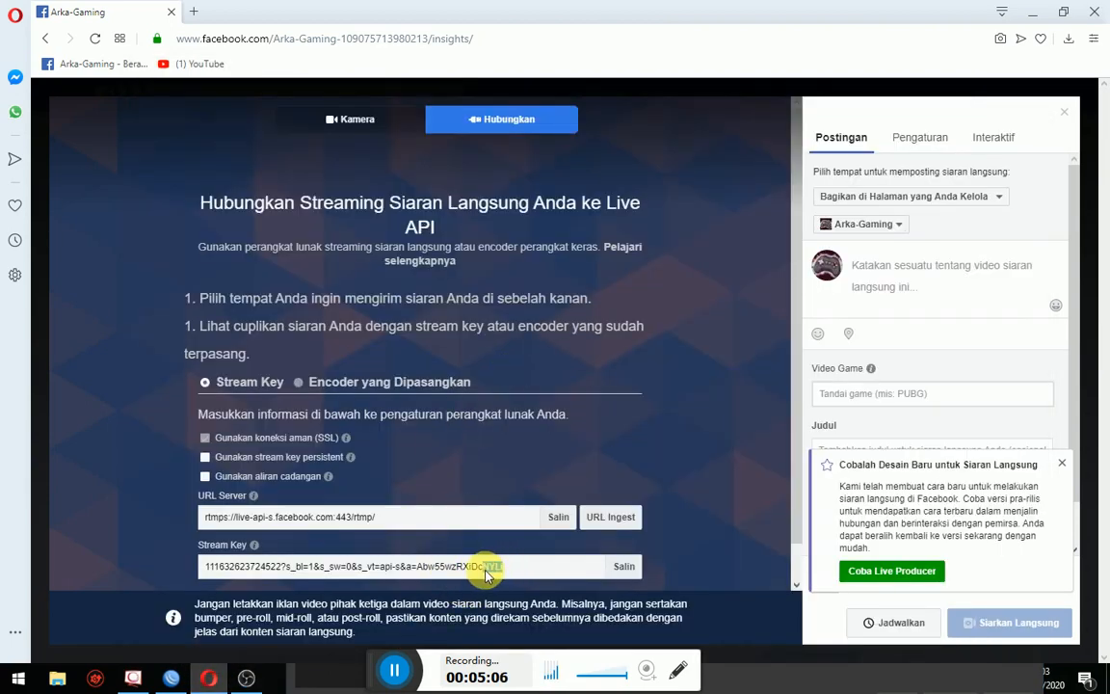
left_click(246, 679)
left_click_drag(871, 218, 814, 234)
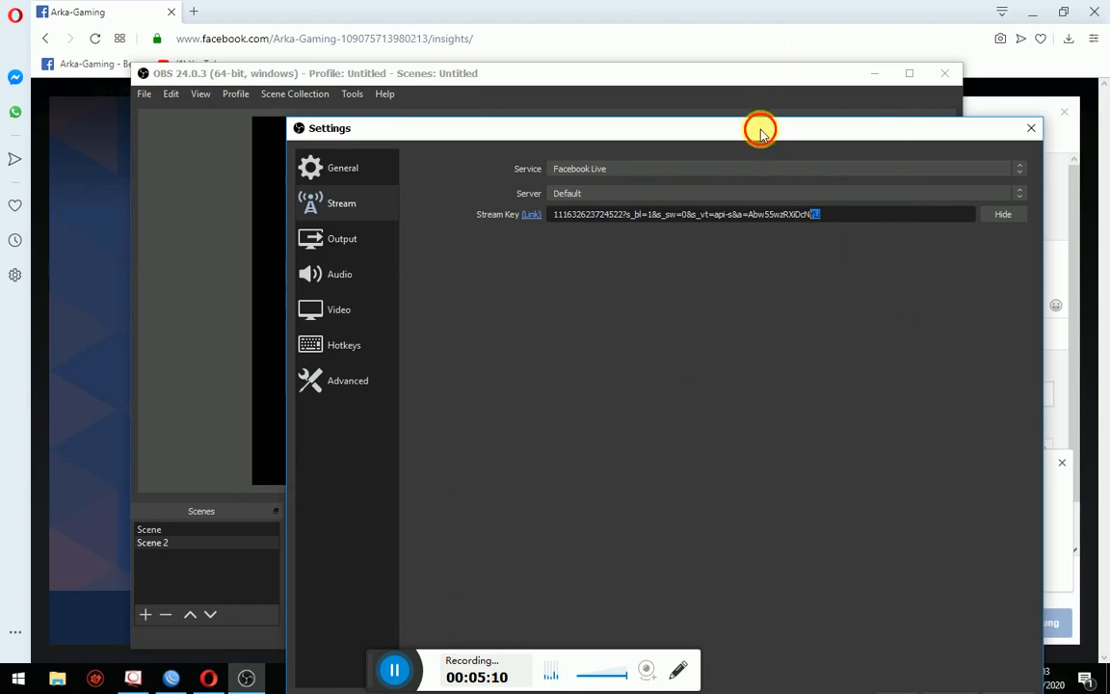
left_click_drag(760, 130, 659, 14)
left_click(794, 585)
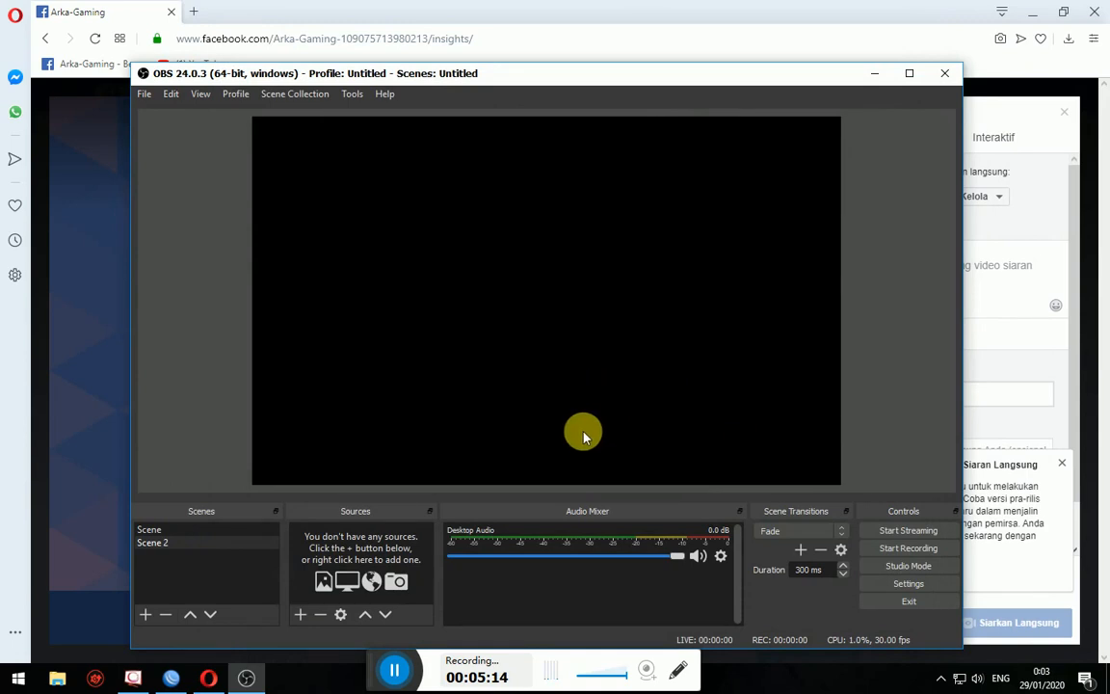
- Add a Game Capture 2 source and set its Mode to Capture specific window
left_click(299, 614)
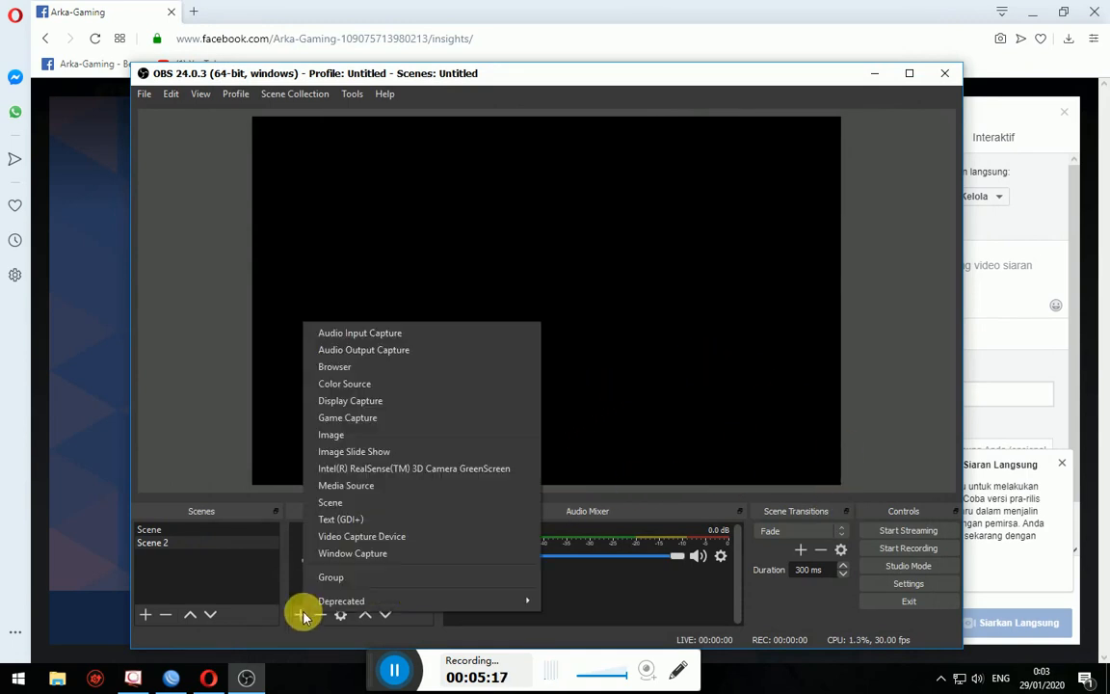
left_click(333, 417)
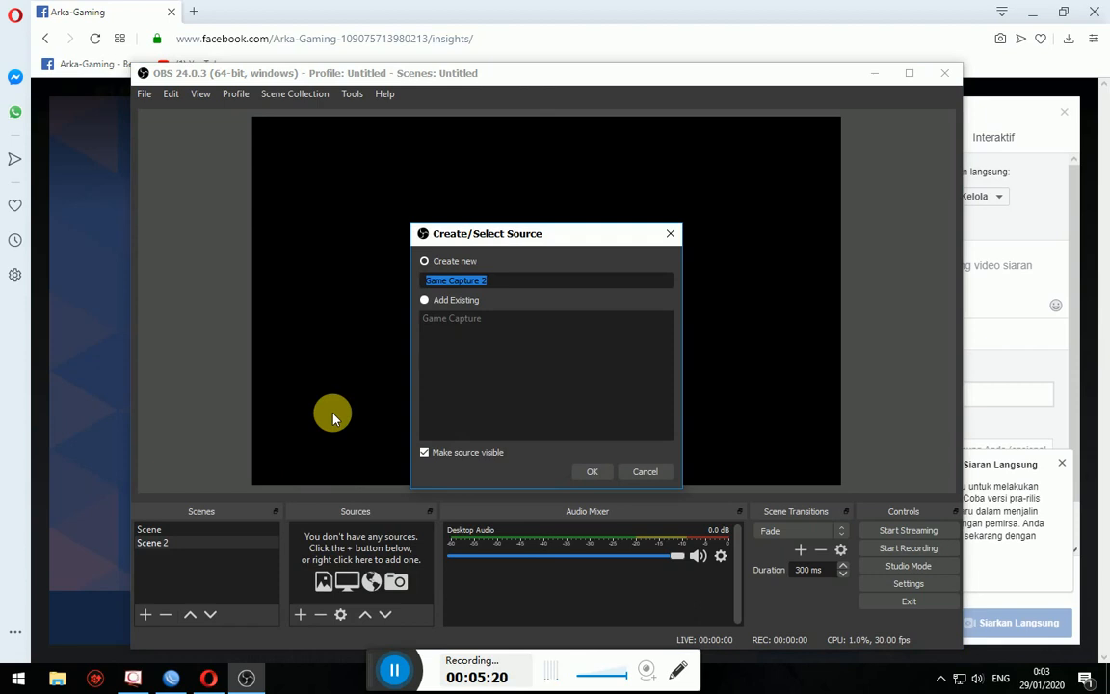
left_click(582, 470)
left_click(474, 434)
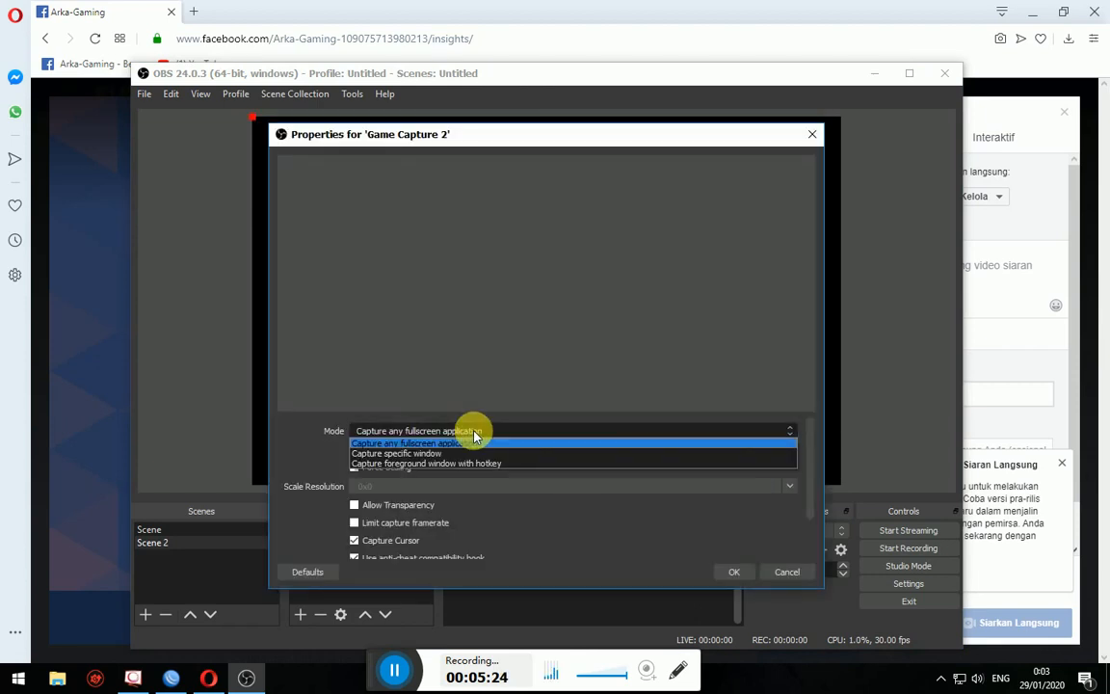
left_click(453, 454)
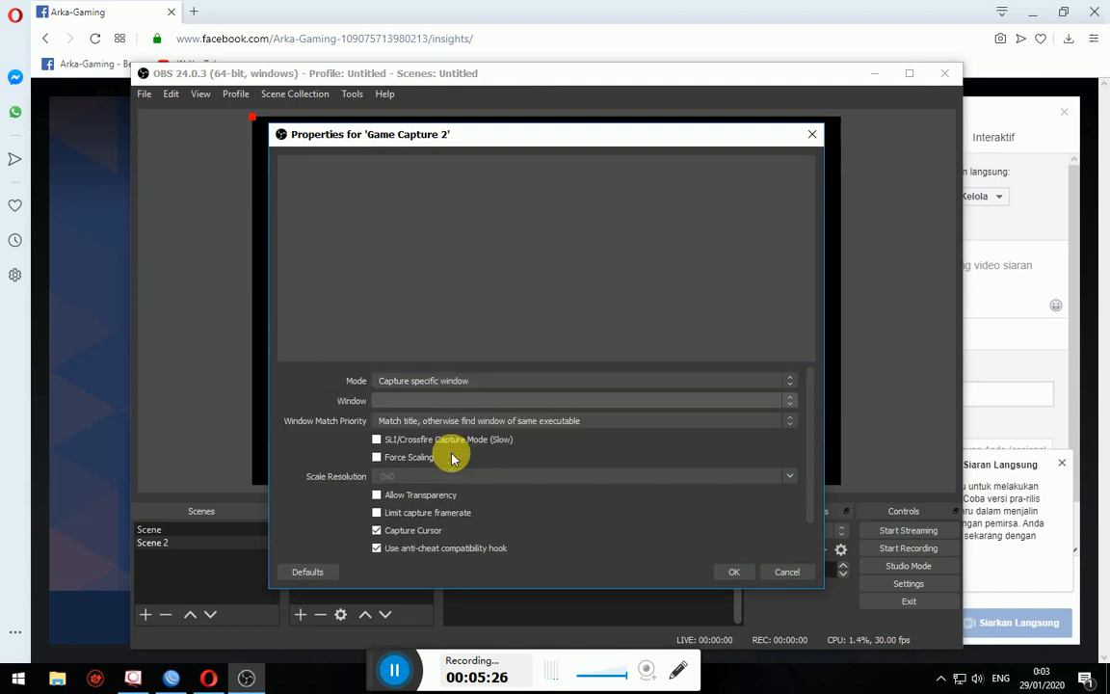
- Browse the Window list for a window to capture, then minimize the browser to the desktop
left_click(393, 402)
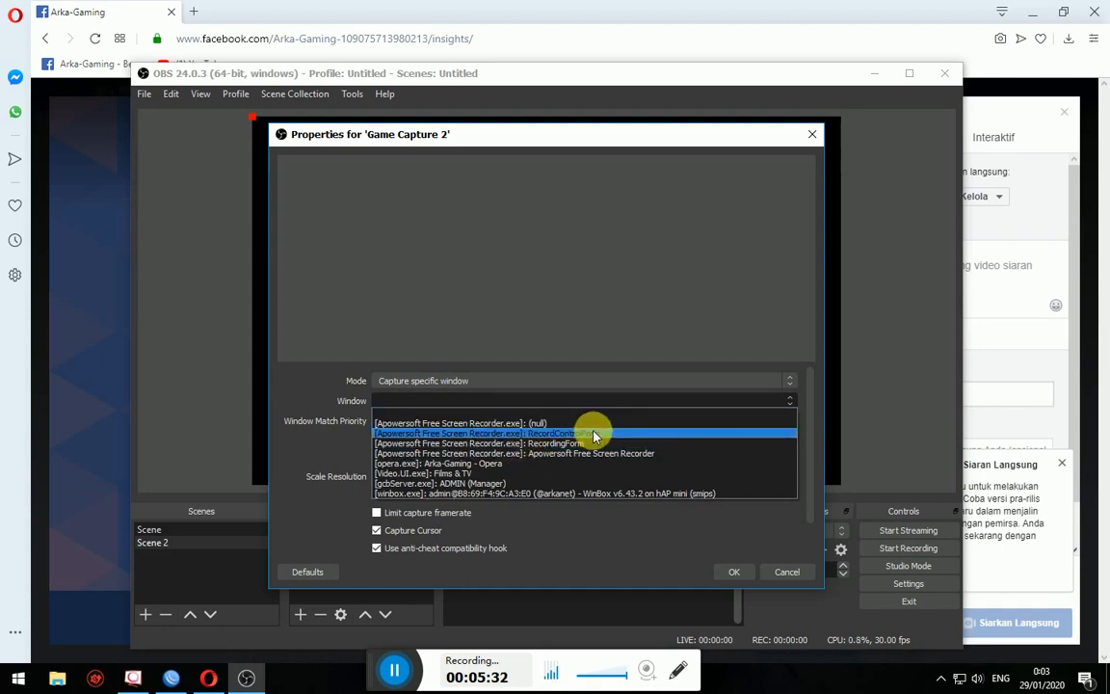
left_click(571, 403)
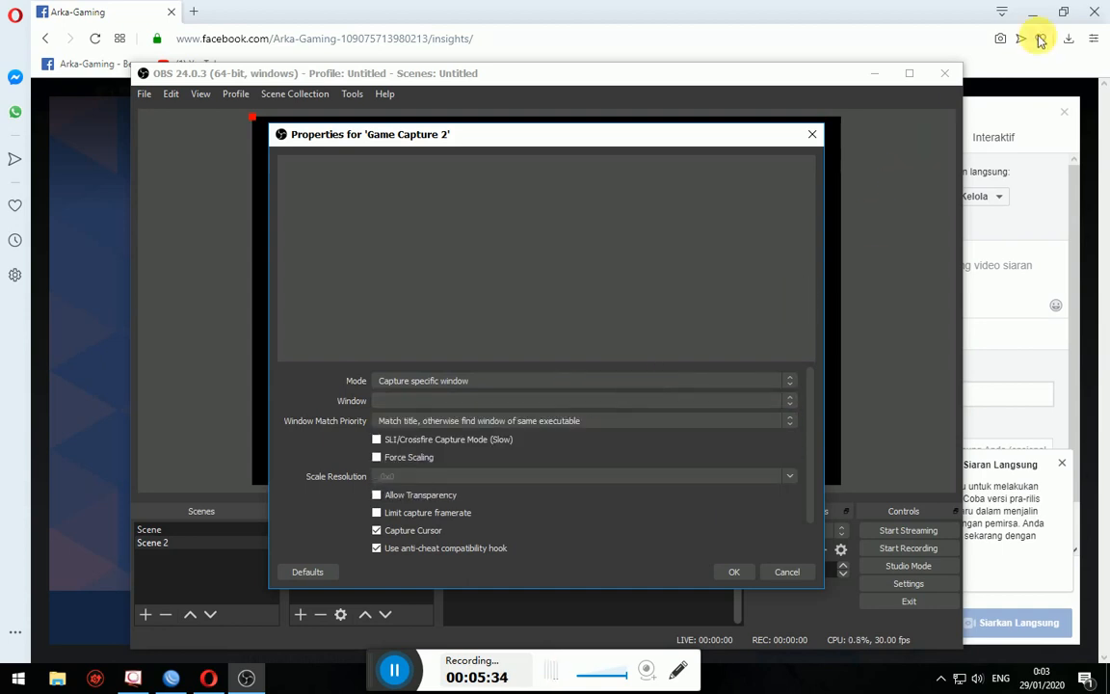
left_click(442, 401)
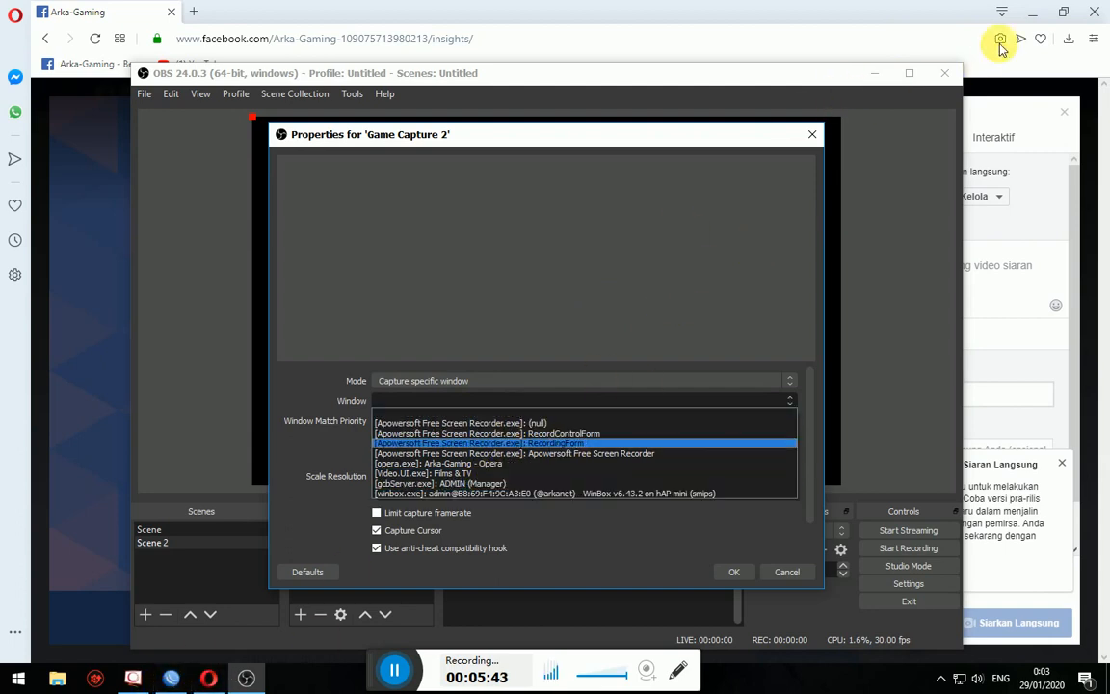
left_click(1040, 13)
left_click(1040, 12)
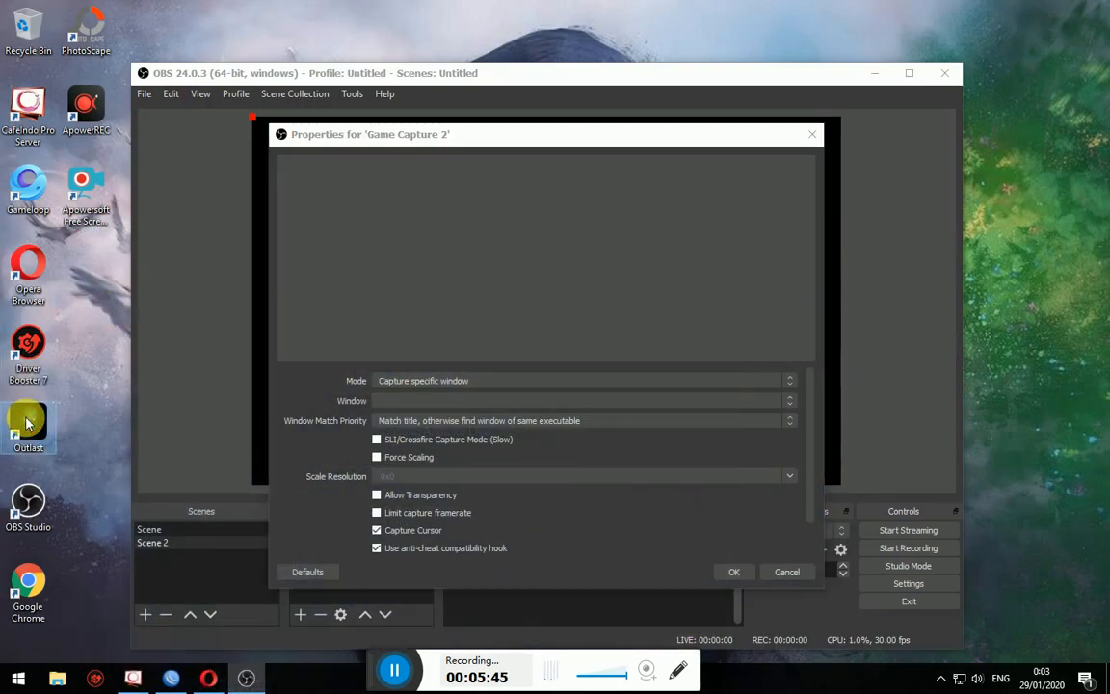
- Check the Game Capture 2 Window list several times for the game window
left_click(401, 406)
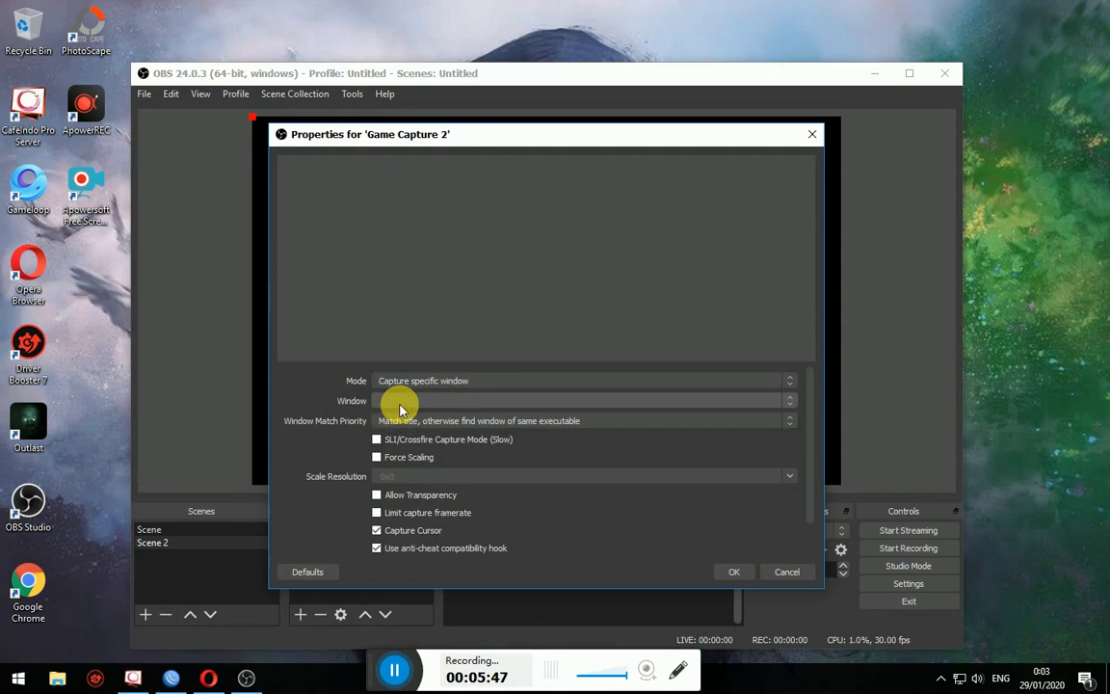
left_click(401, 409)
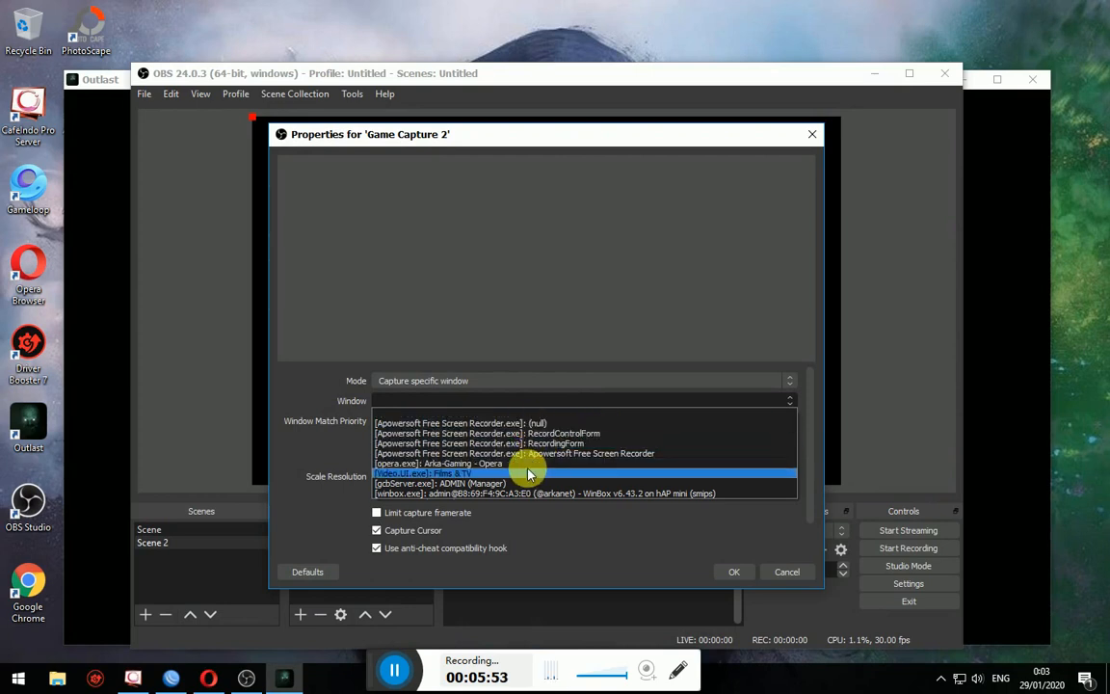
left_click(512, 403)
left_click(510, 405)
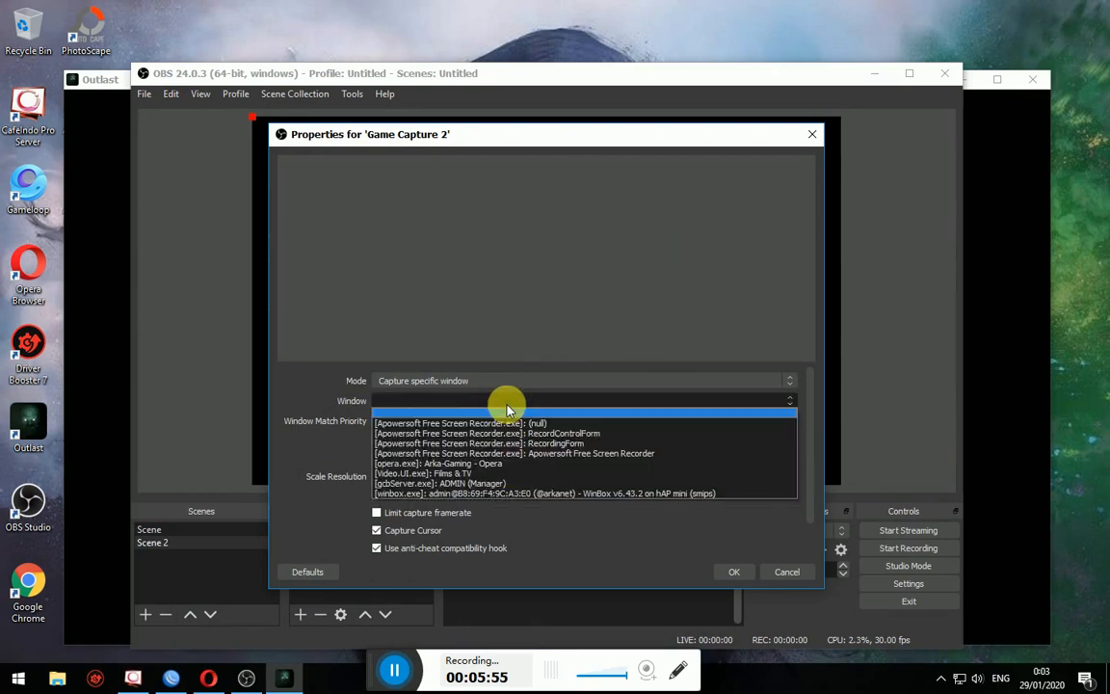
left_click(655, 537)
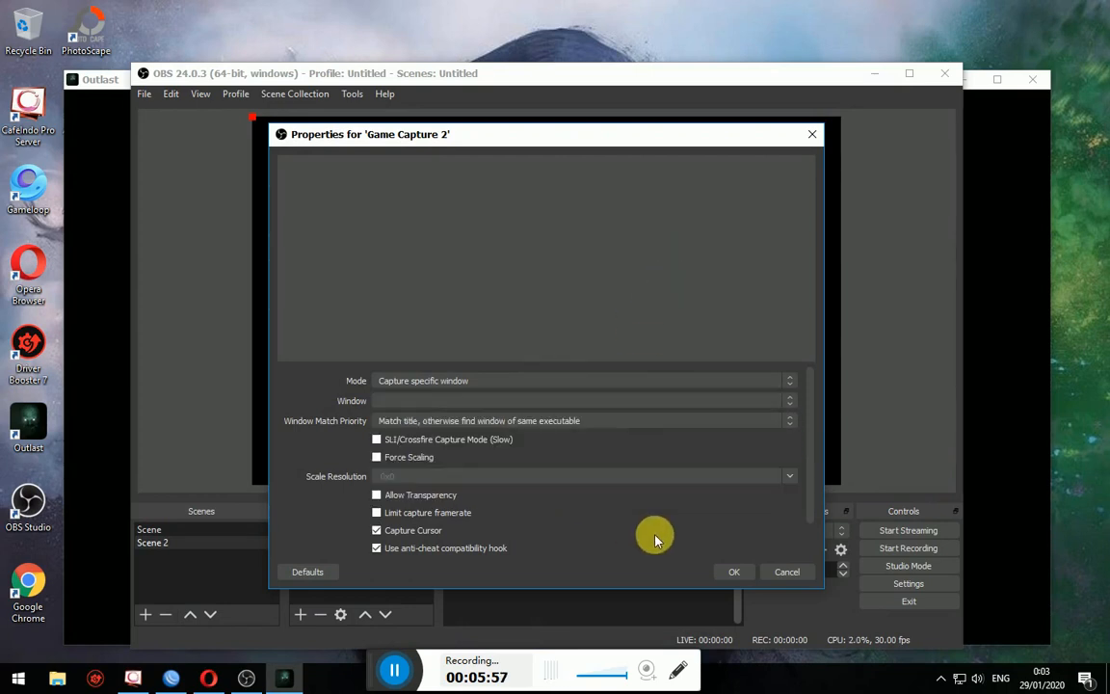
left_click(471, 403)
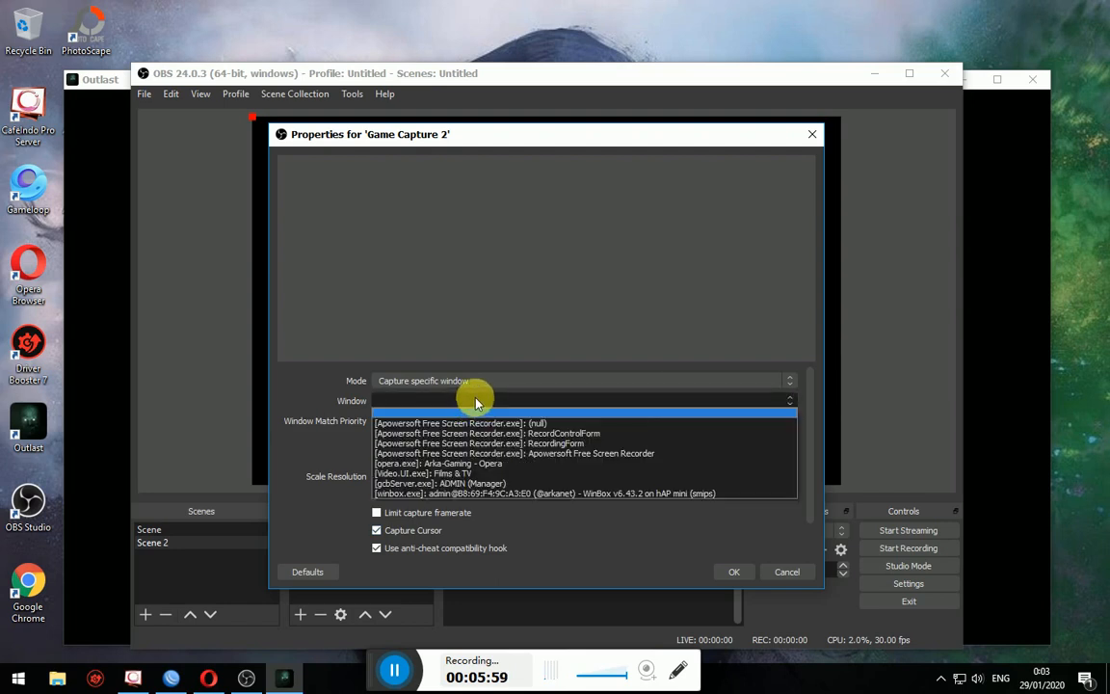
left_click(581, 401)
left_click(574, 401)
- Switch to the running Outlast game and back, then cancel the Game Capture 2 properties
key("alt+Tab")
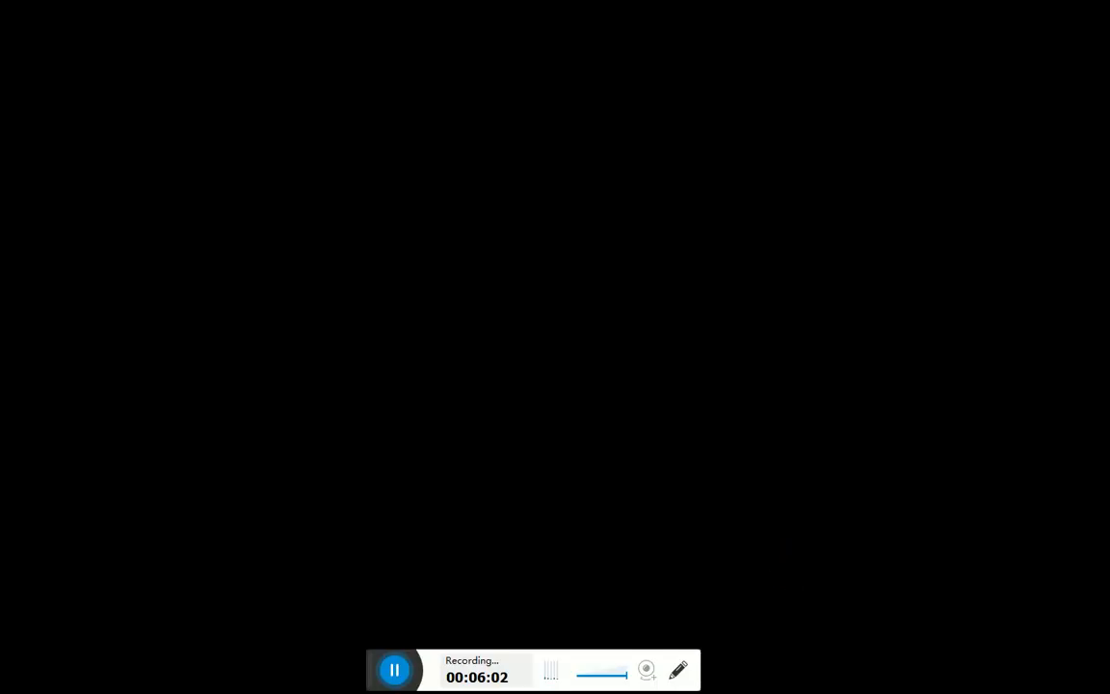
key("alt+Tab")
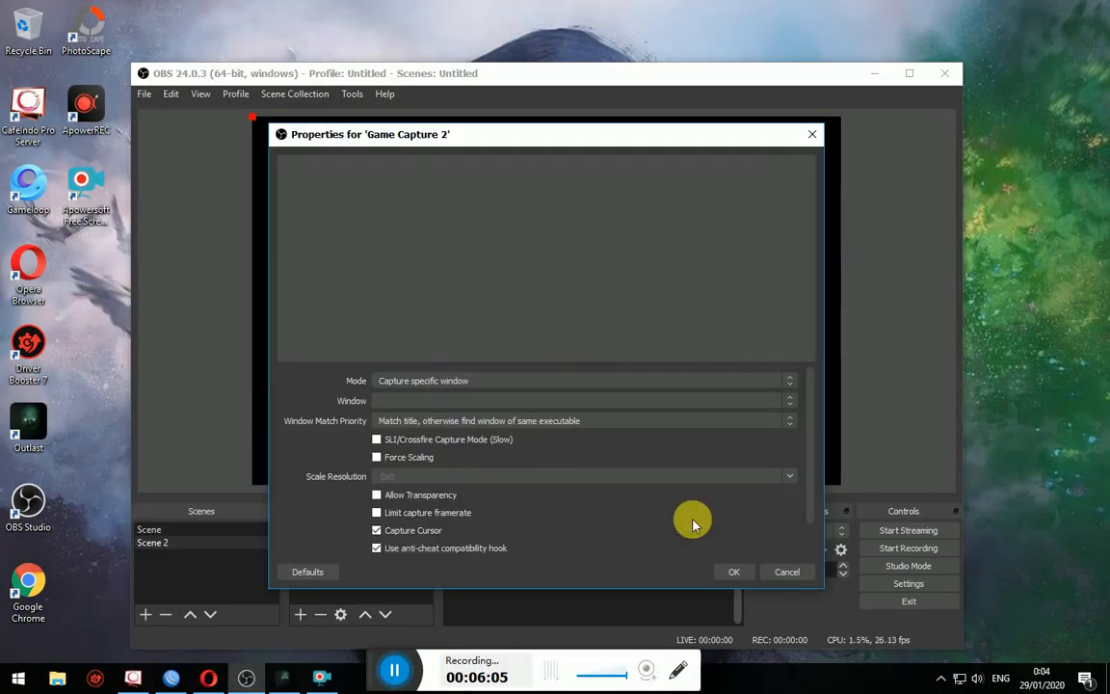
left_click(441, 400)
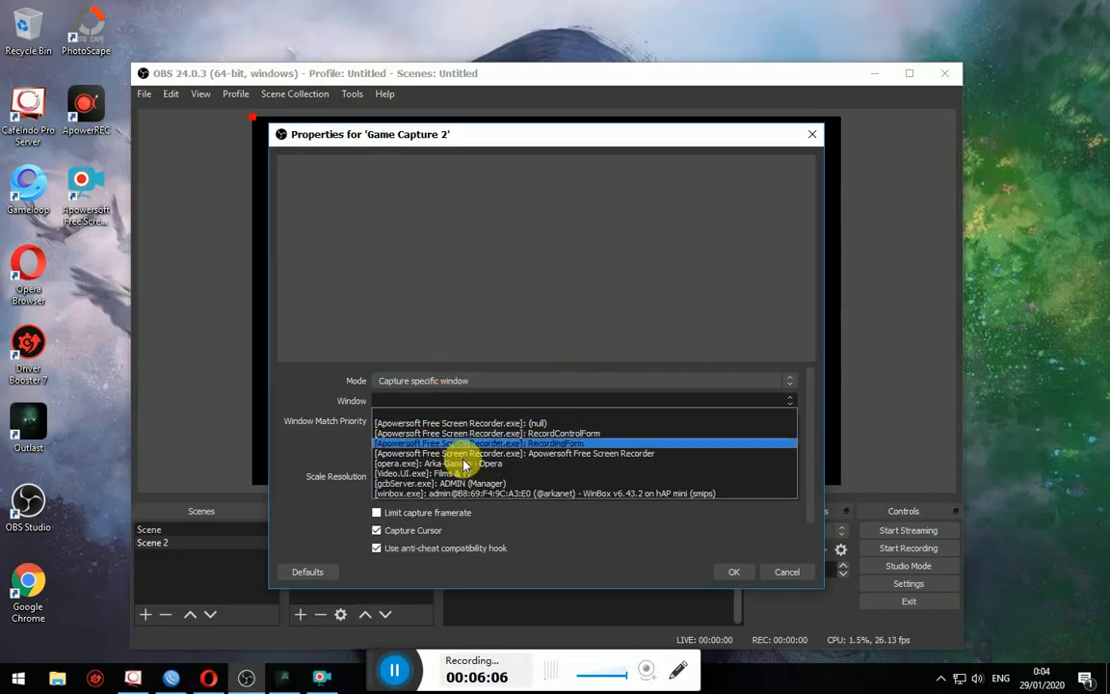
left_click(784, 574)
left_click(785, 572)
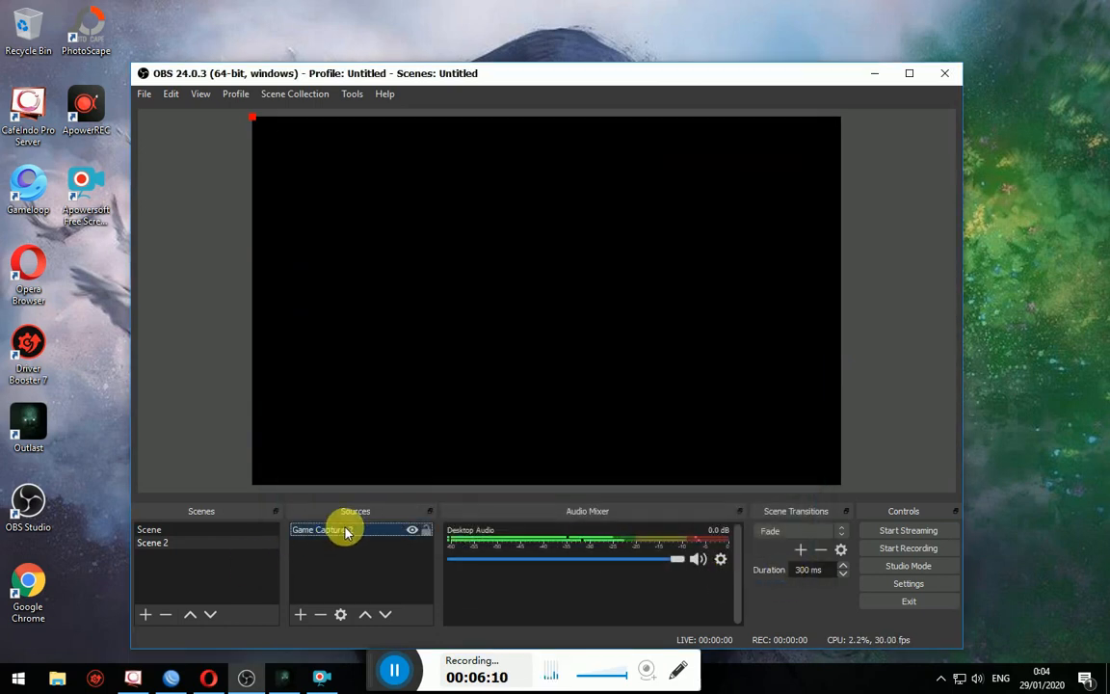
- Set Game Capture 2 to capture the [OLGame.exe]: Outlast window and save it
double_click(347, 530)
left_click(441, 429)
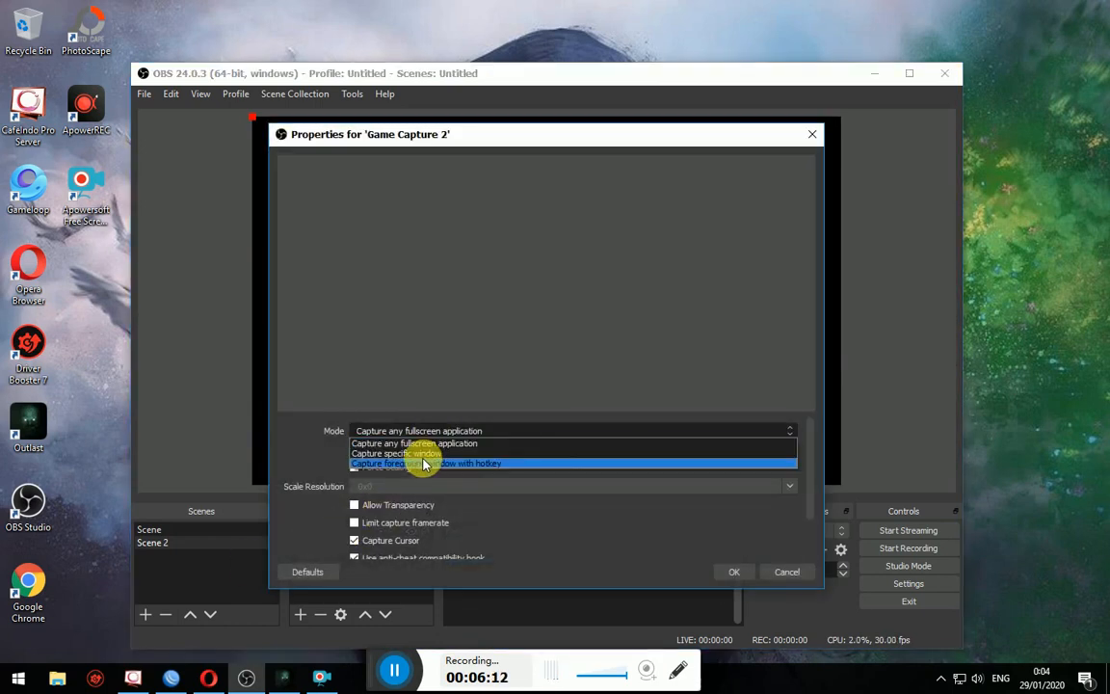
left_click(423, 455)
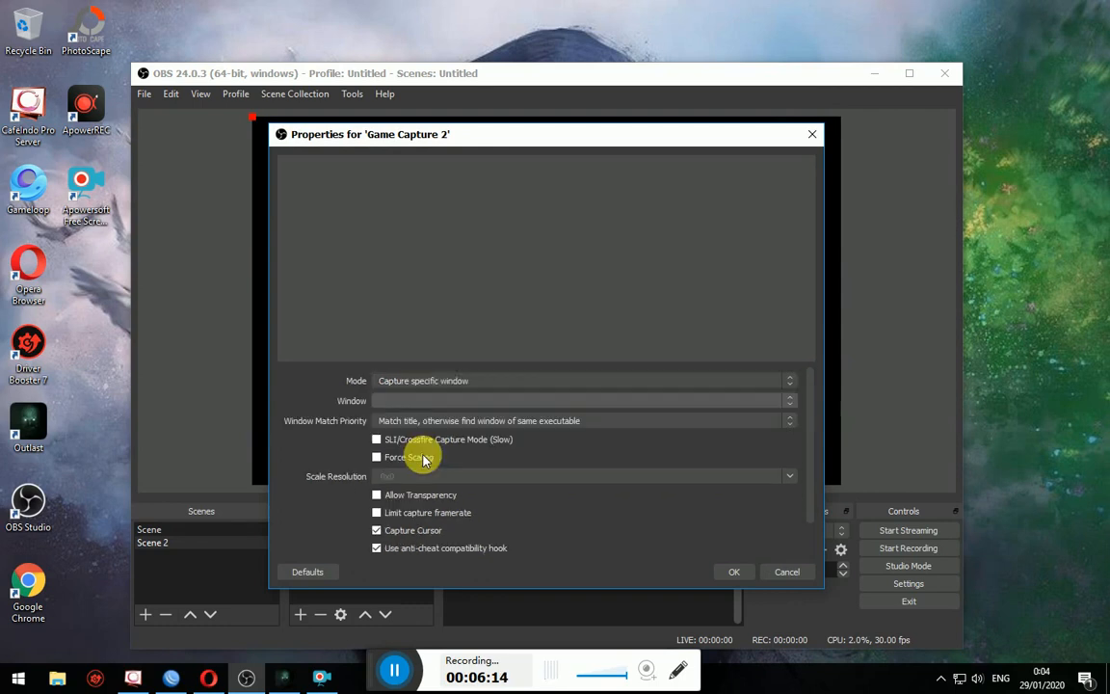
left_click(439, 402)
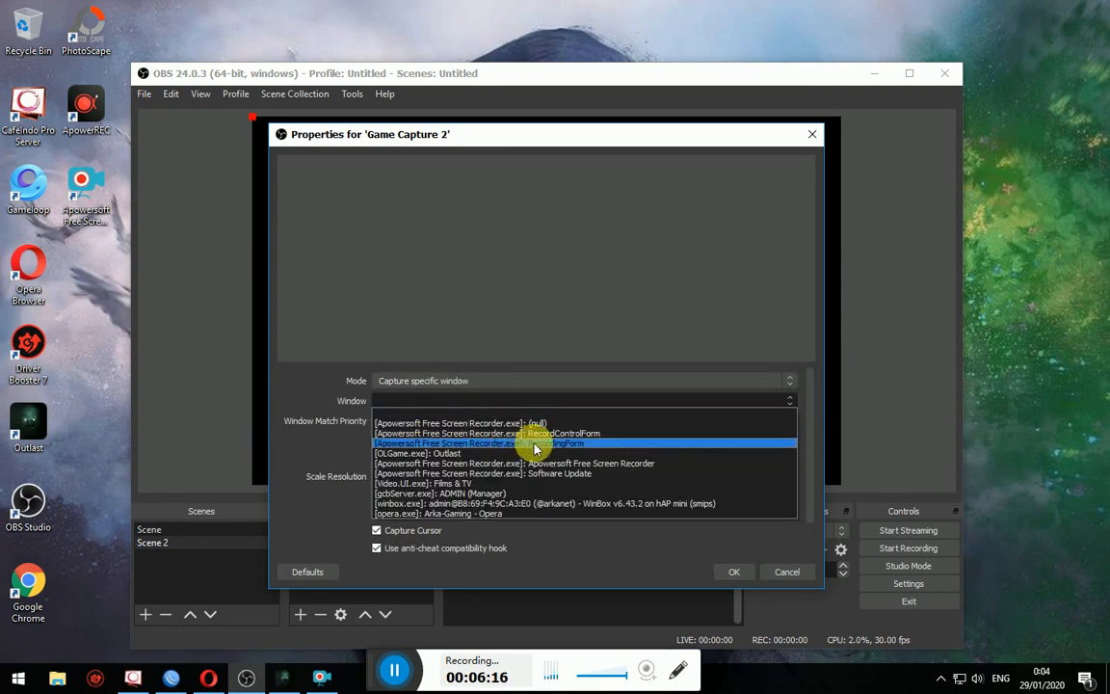
left_click(441, 453)
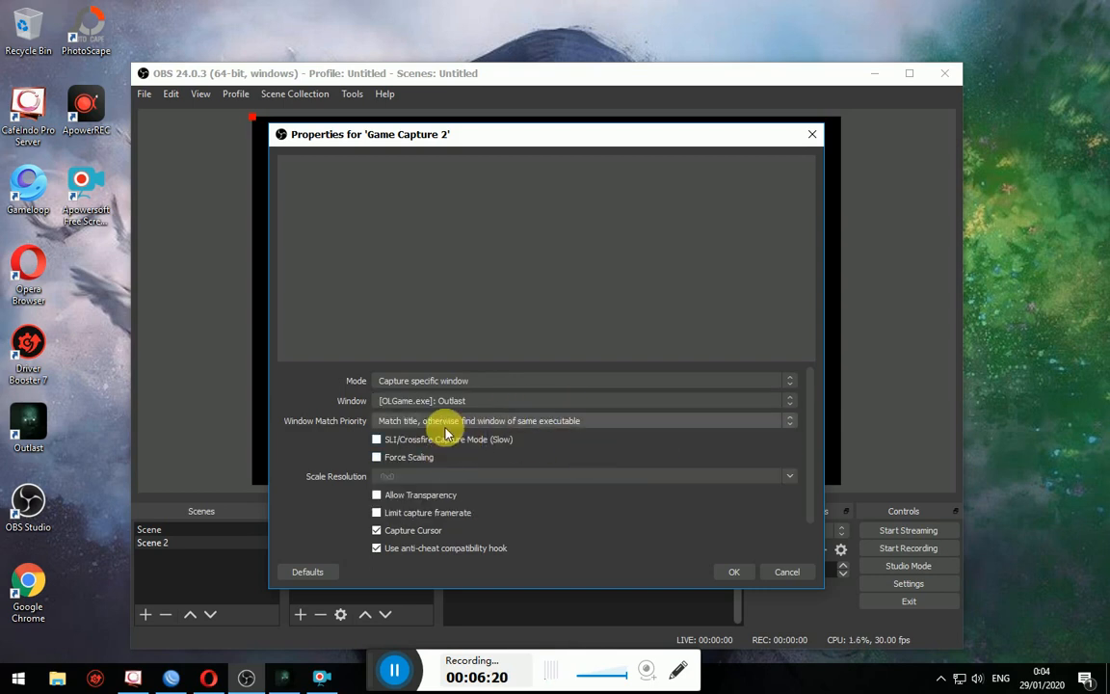
left_click(730, 572)
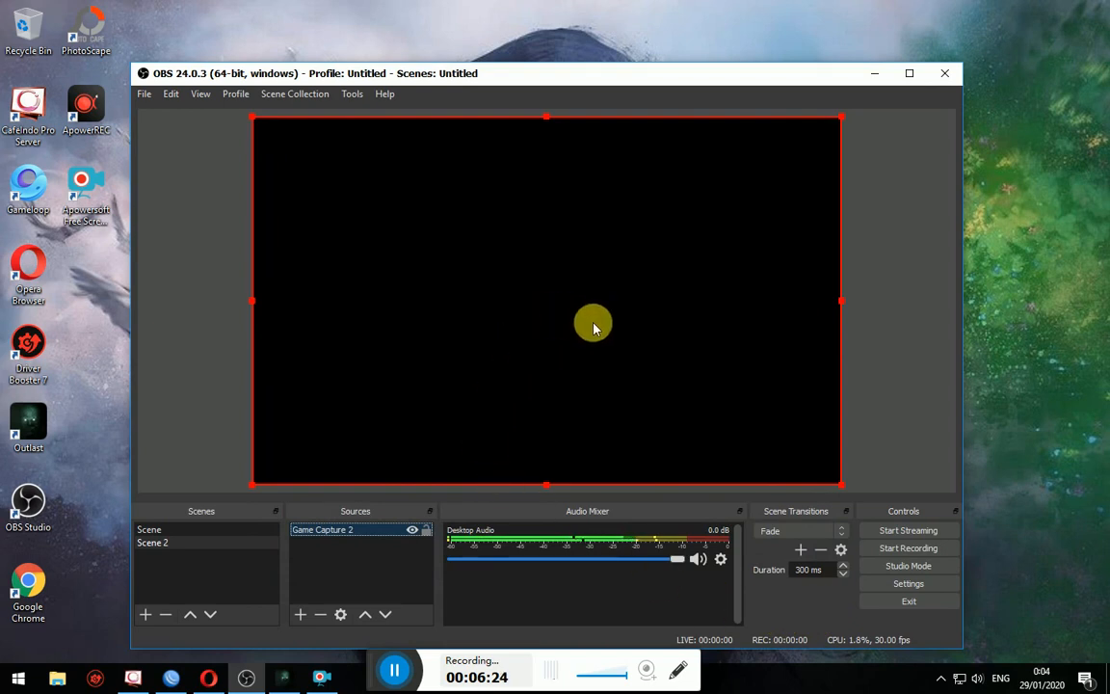
left_click(594, 328)
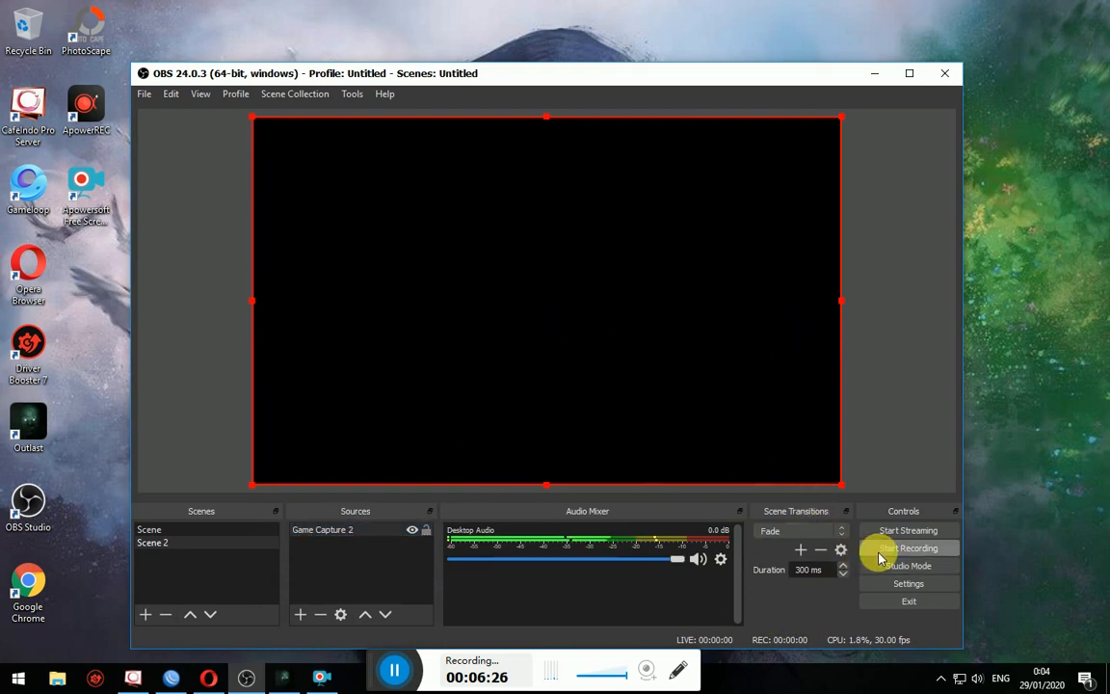
- Add an Audio Input Capture using Microphone (Realtek), then start streaming to Facebook
left_click(298, 613)
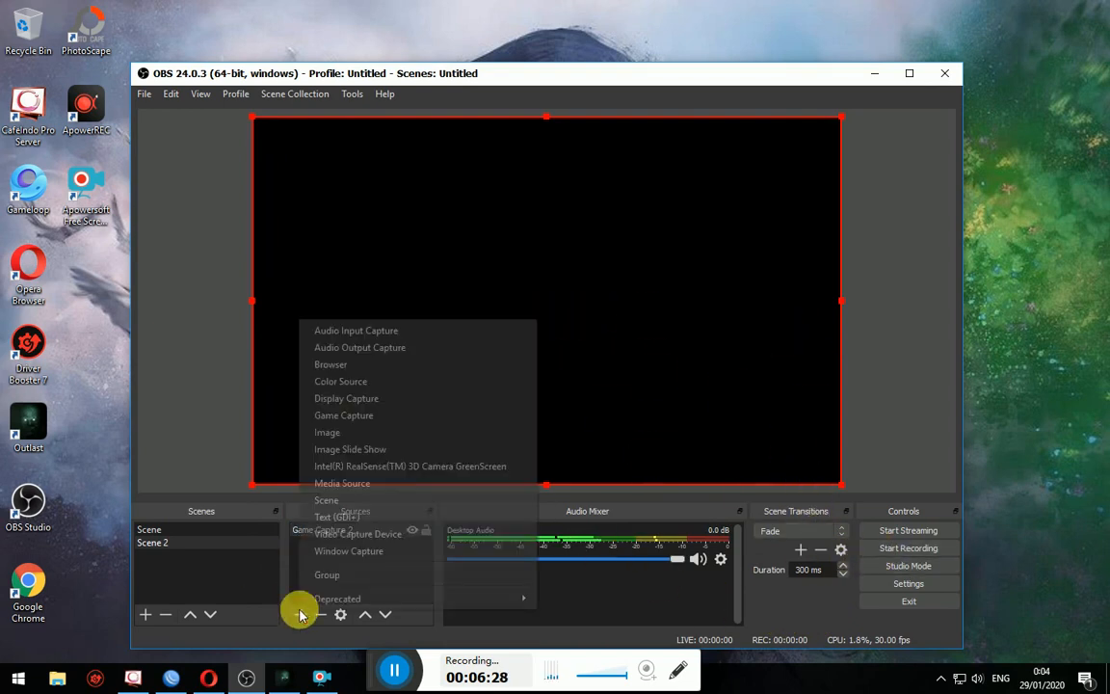
left_click(368, 333)
left_click(585, 471)
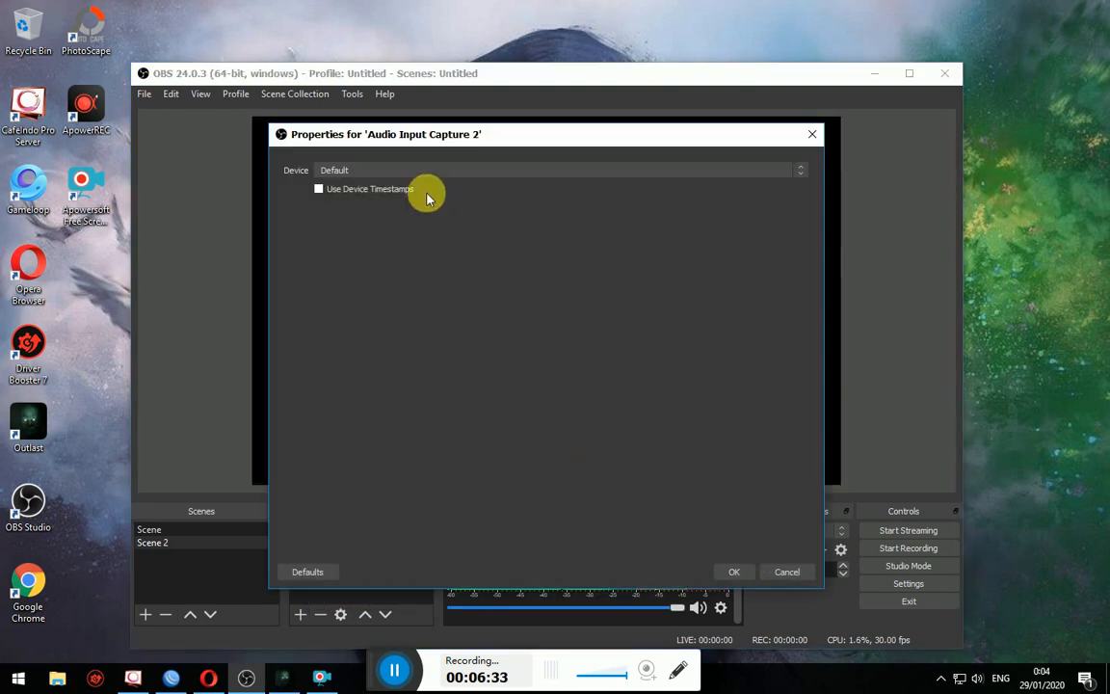
left_click(421, 169)
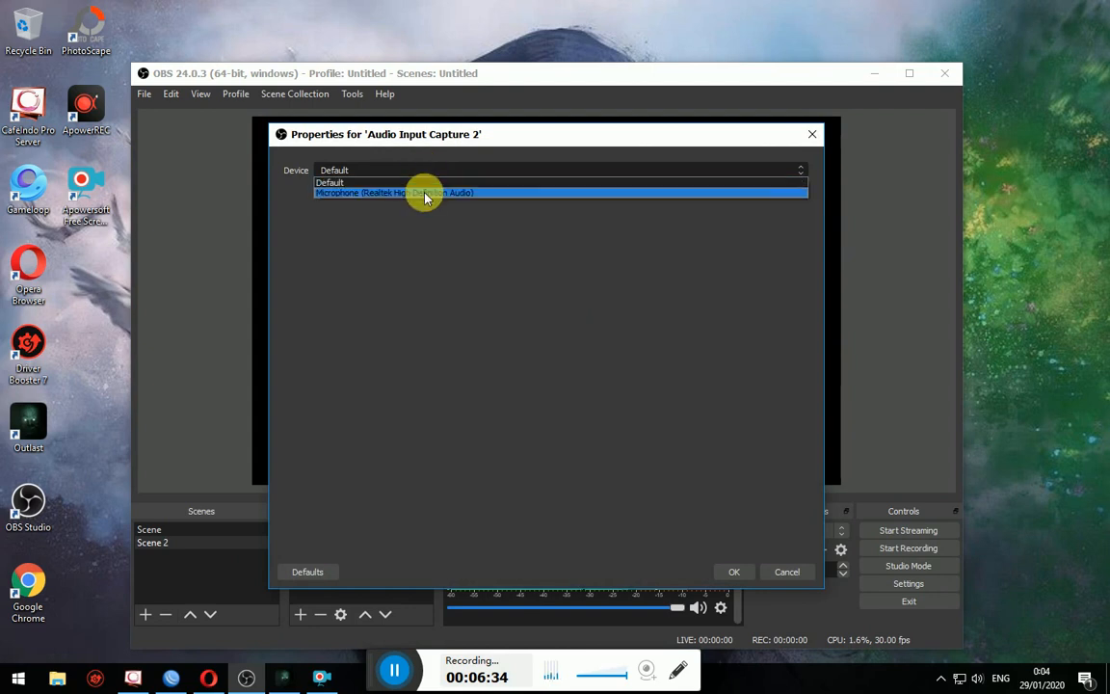
left_click(425, 193)
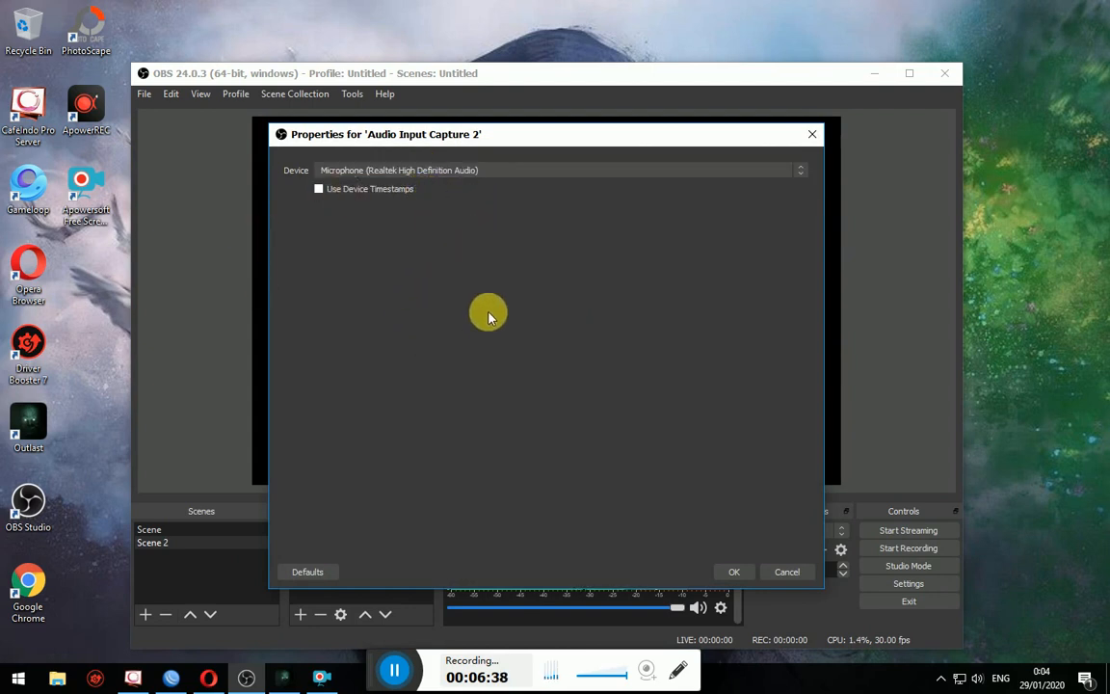
left_click(733, 568)
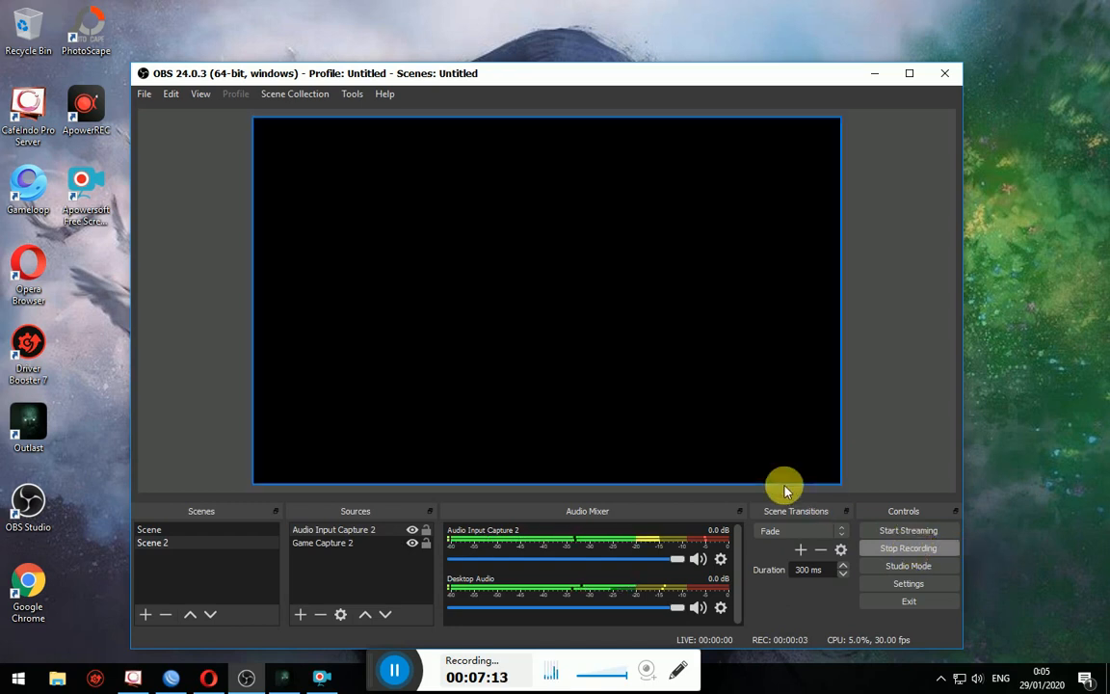
left_click(902, 531)
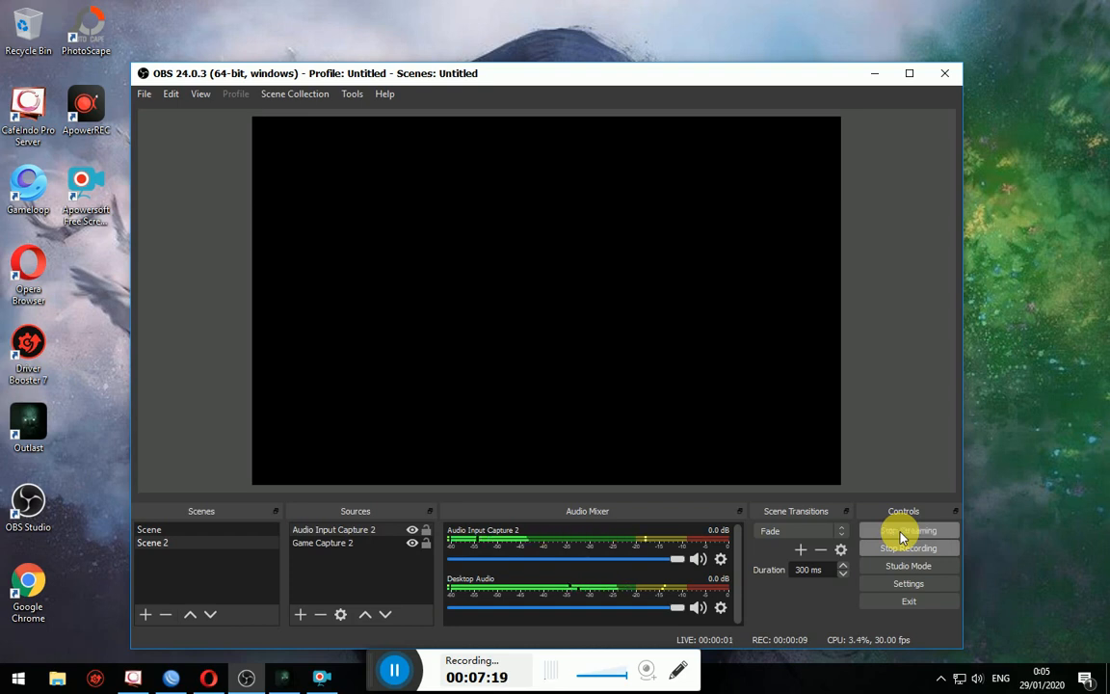
left_click(207, 674)
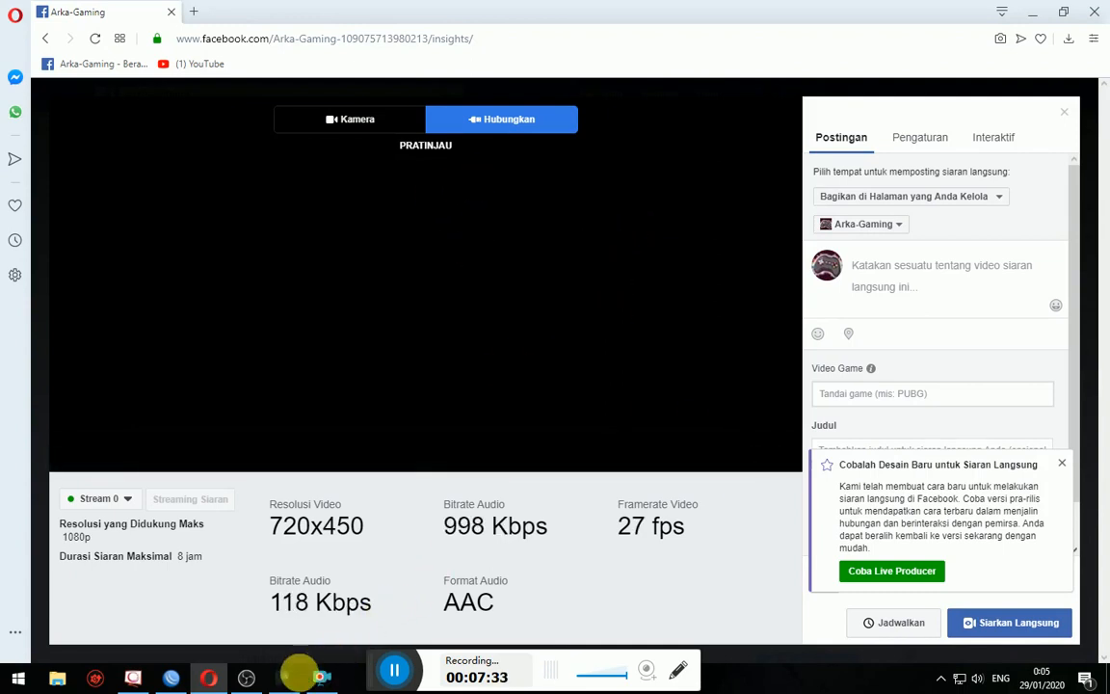
- Return to OBS Studio and drag the game capture into position in the preview
left_click(243, 679)
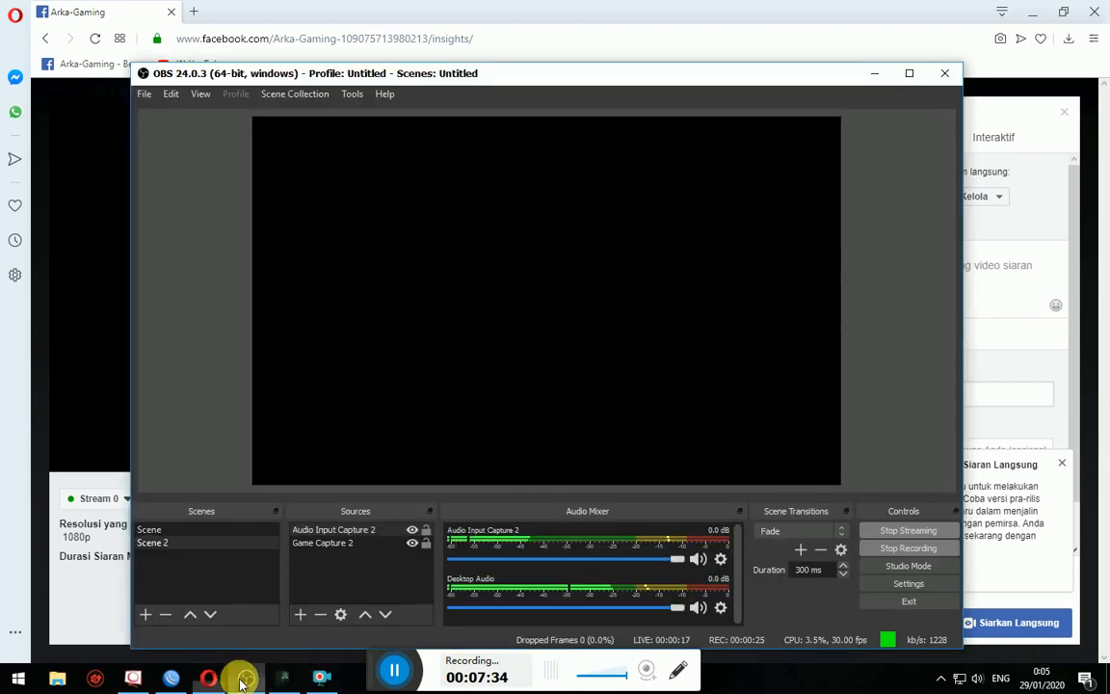
left_click_drag(665, 347, 632, 271)
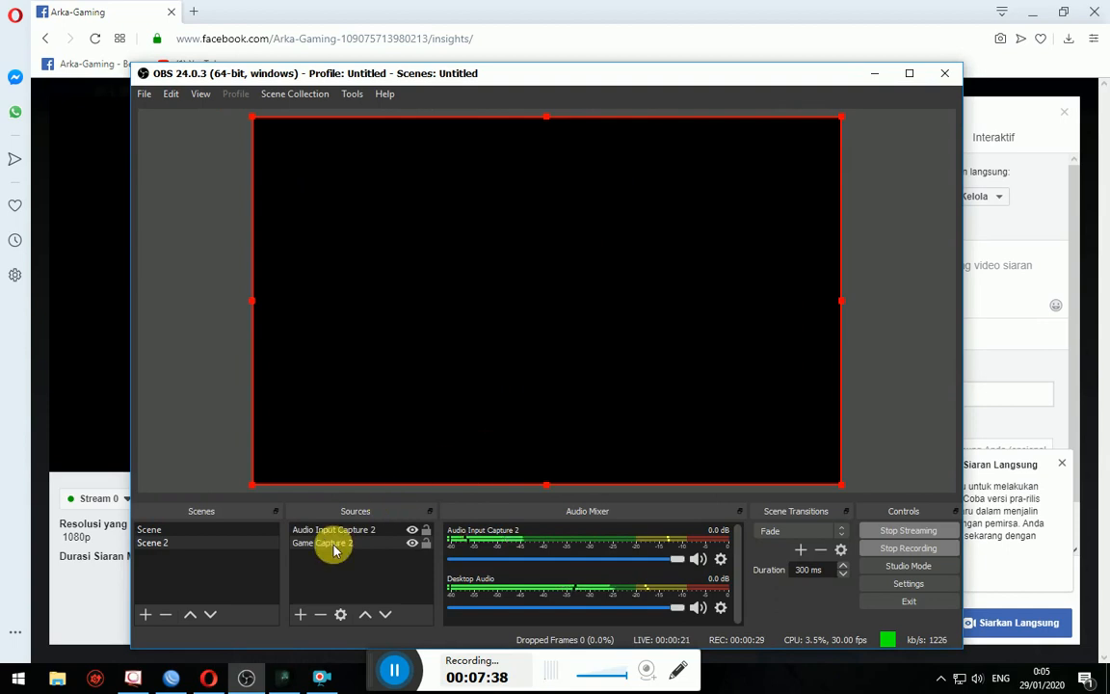
- Show the Outlast main menu, return to OBS and reposition its window
left_click(284, 676)
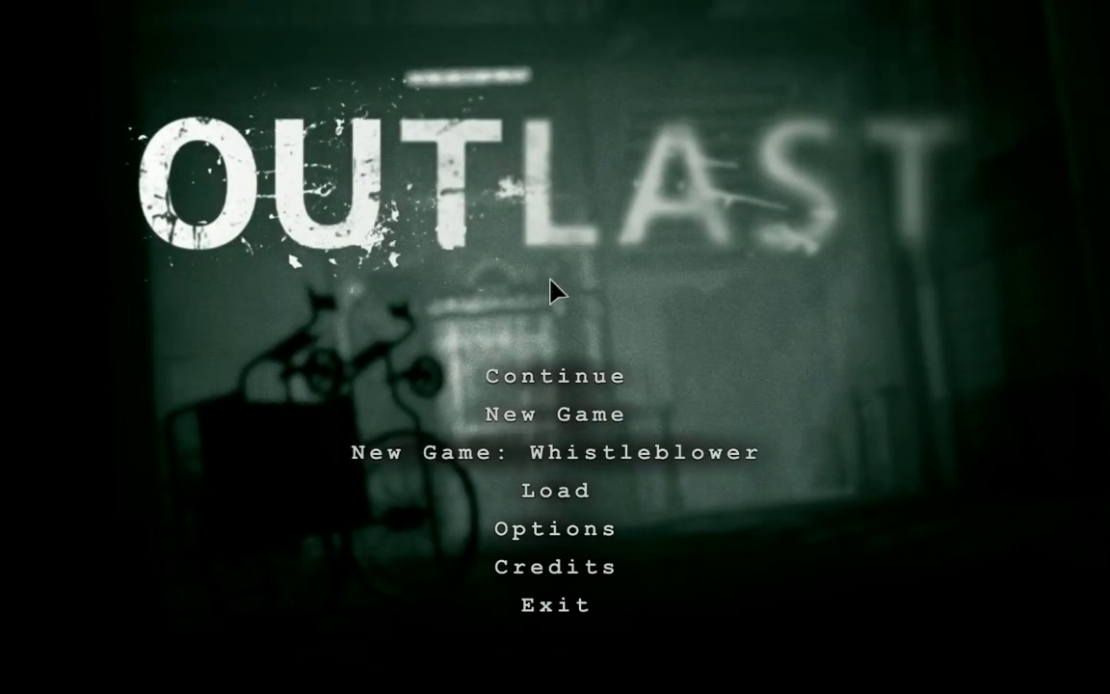
key("alt+Tab")
key("alt+Tab")
key("alt+Tab")
key("alt+Tab")
key("alt+Tab")
key("alt+Tab")
key("alt+Tab")
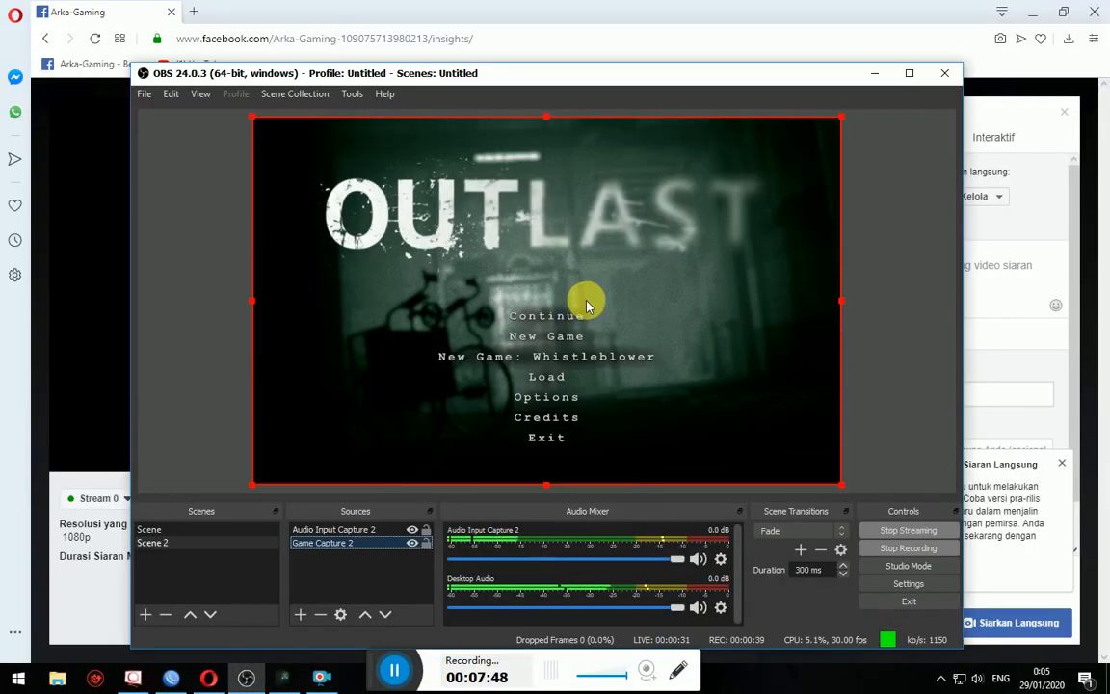
left_click_drag(810, 87, 852, 98)
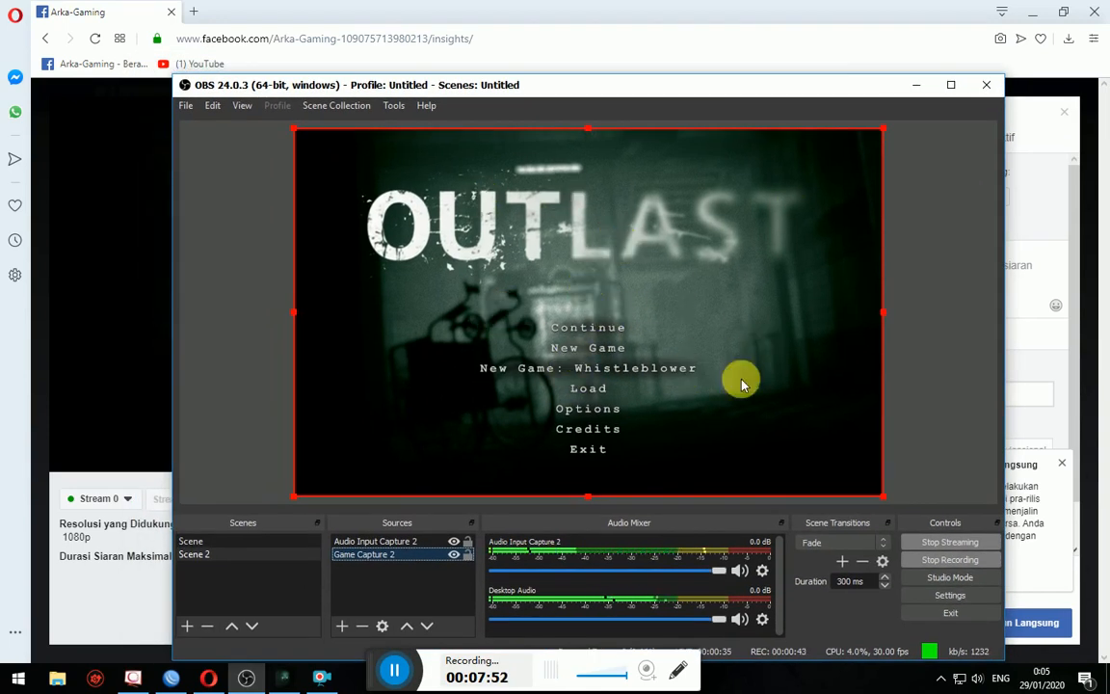
left_click(212, 679)
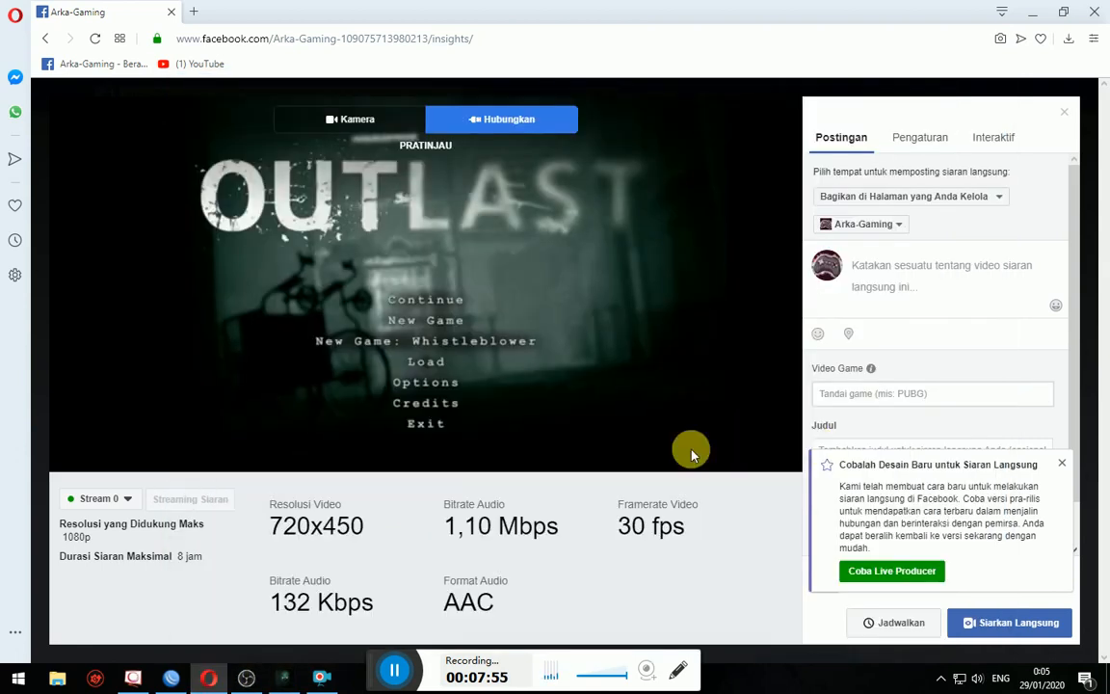
- Give the Arka-Gaming live post the title 'Game outlast'
left_click(1035, 627)
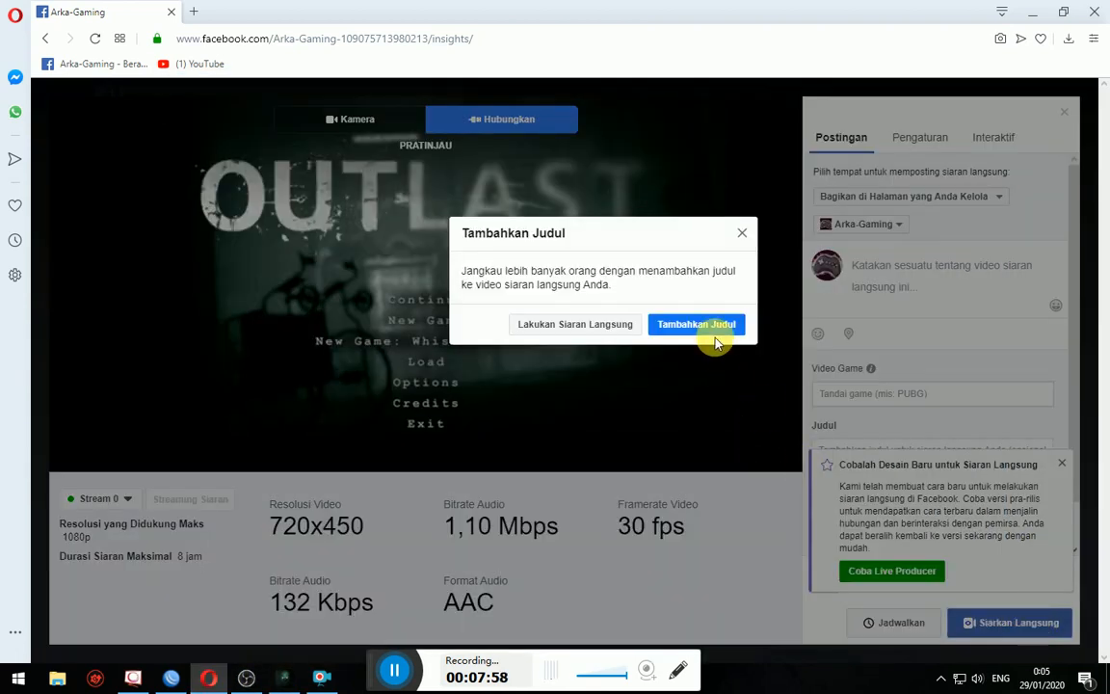
left_click(743, 246)
scroll(925, 375, "down", 1)
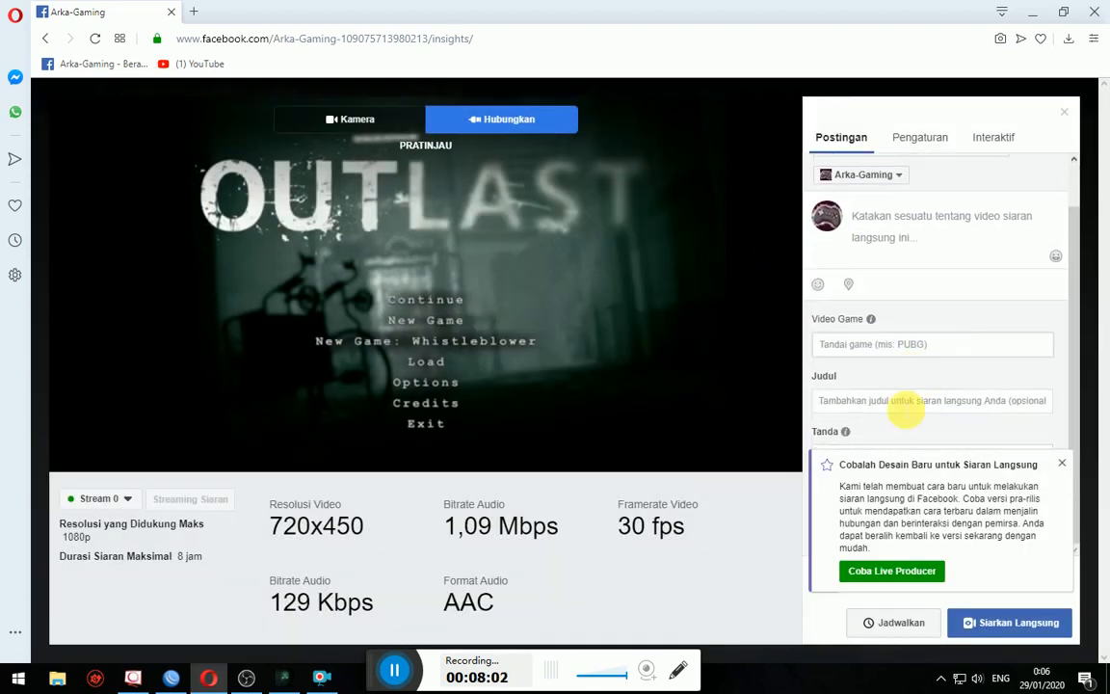
left_click(906, 404)
type("Game outlast")
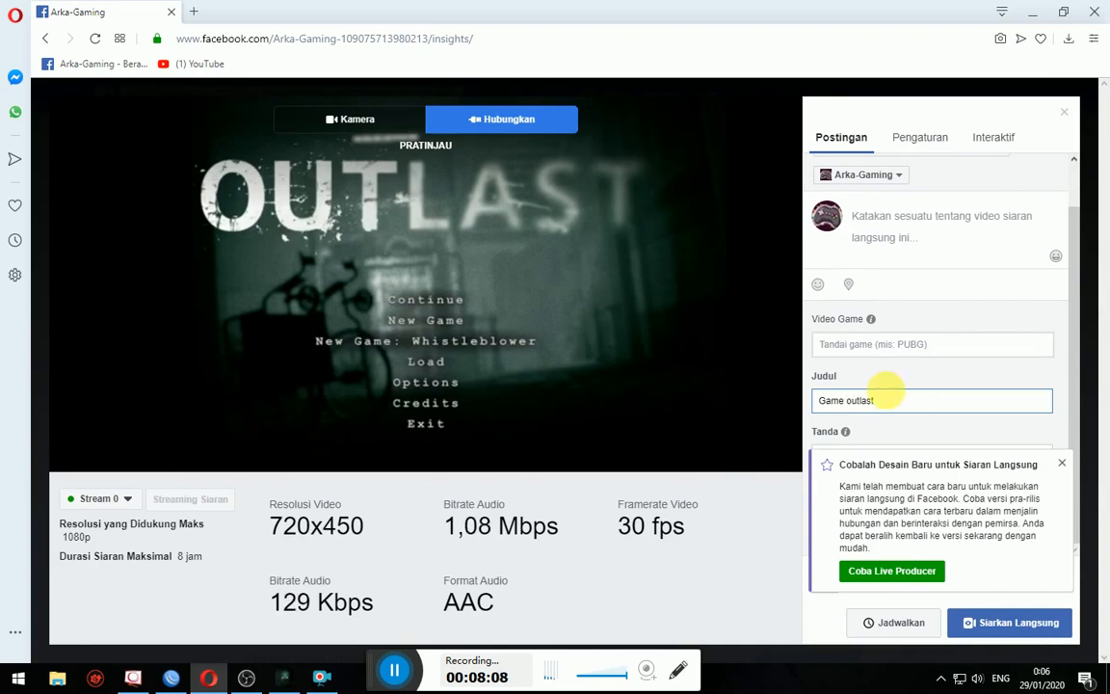
- Tag the live video's game as Outlast: Whistleblower
left_click(886, 351)
type("o")
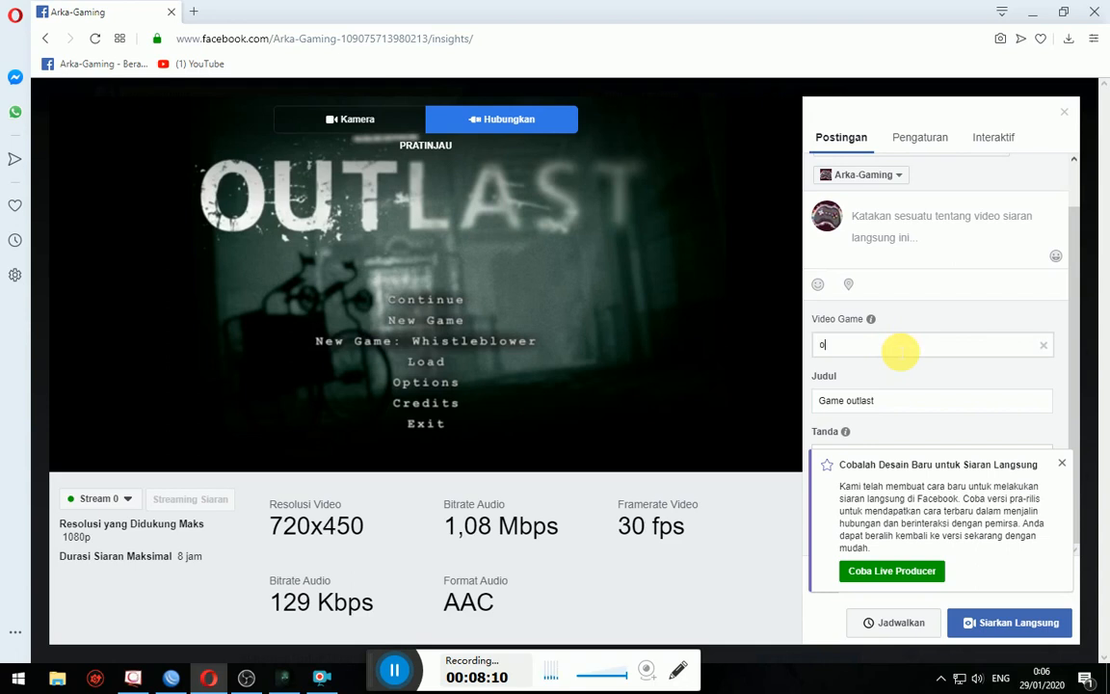
type("utlast")
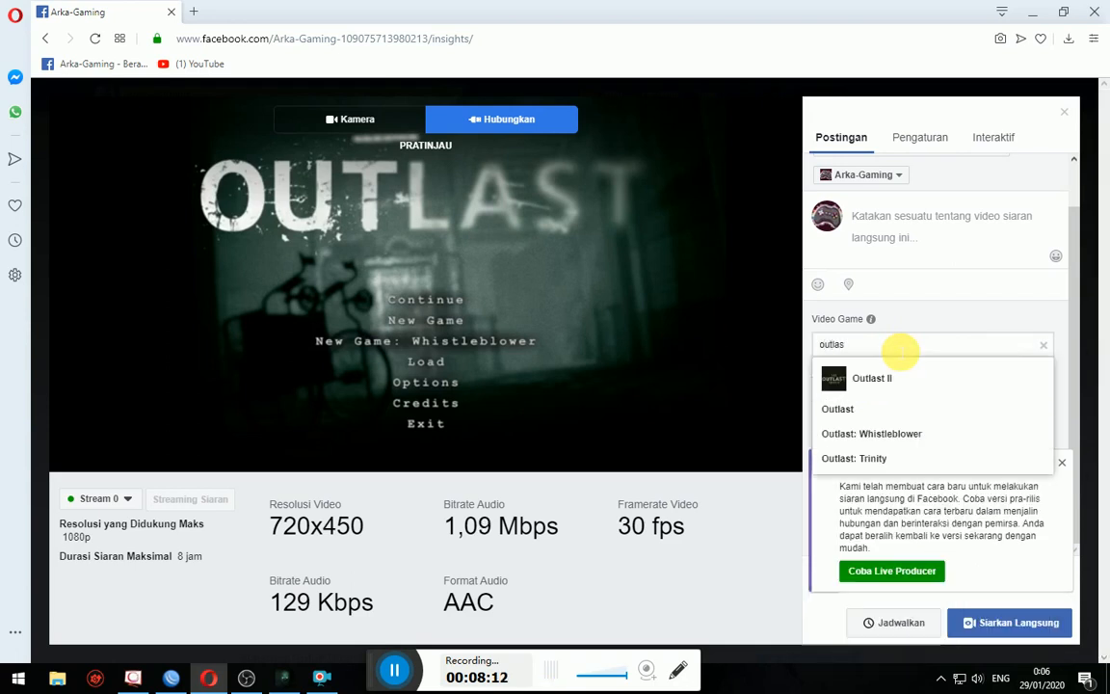
key("Down")
key("Down")
key("Down")
key("Return")
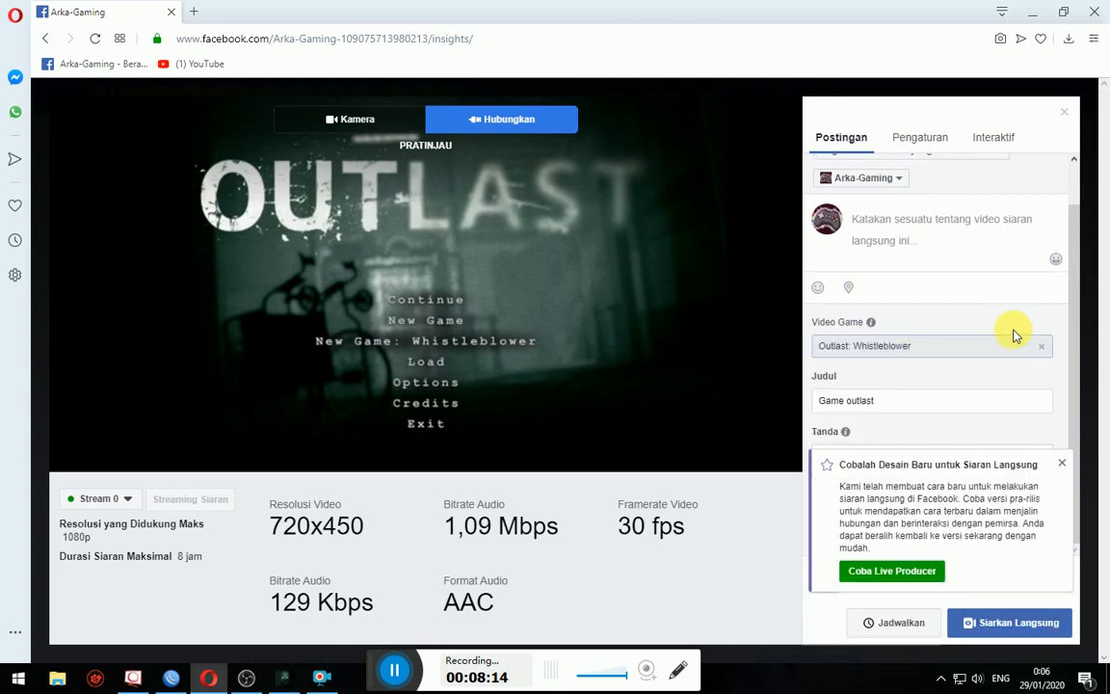
- Dismiss the new live design popup and begin typing the post description
left_click(1060, 463)
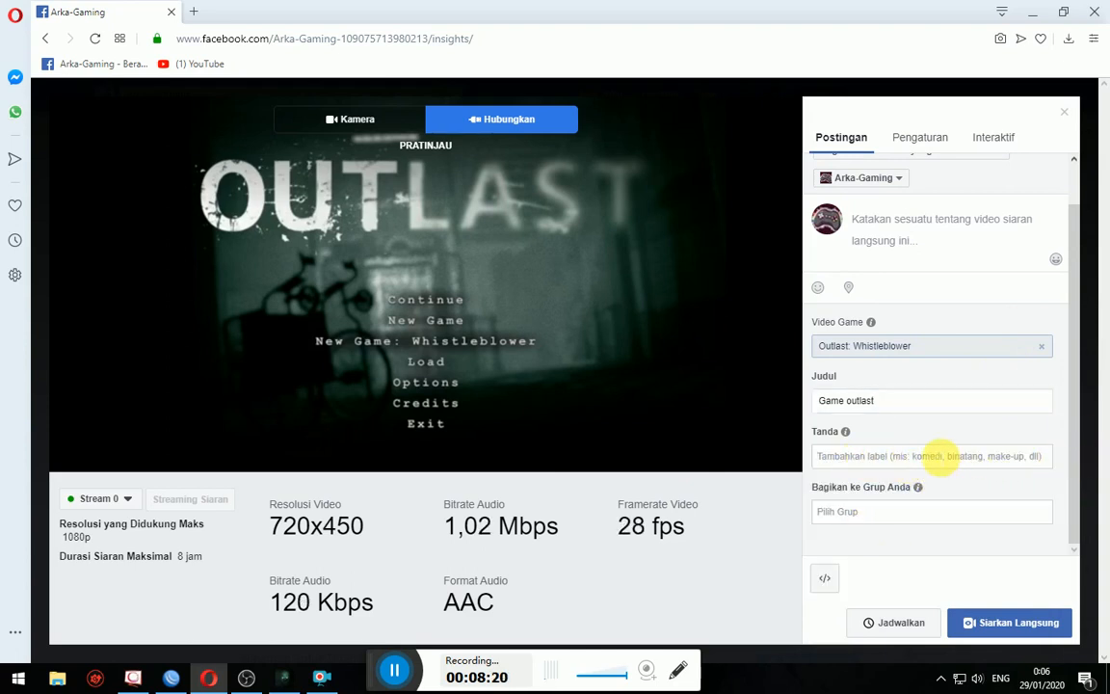
left_click(933, 206)
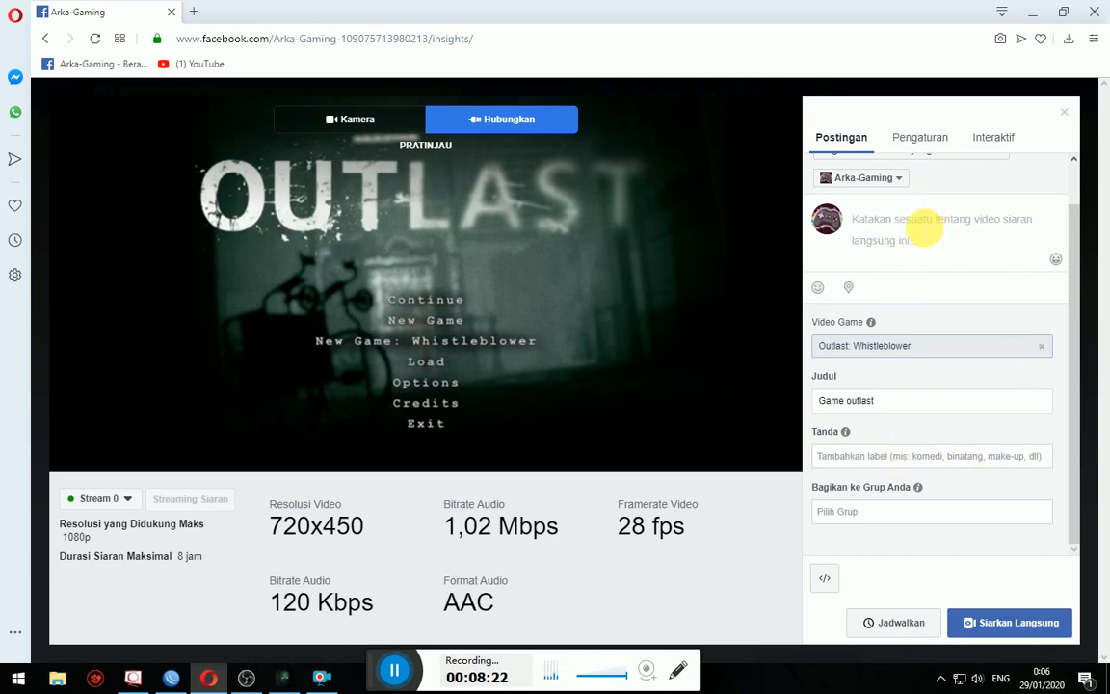
type("g")
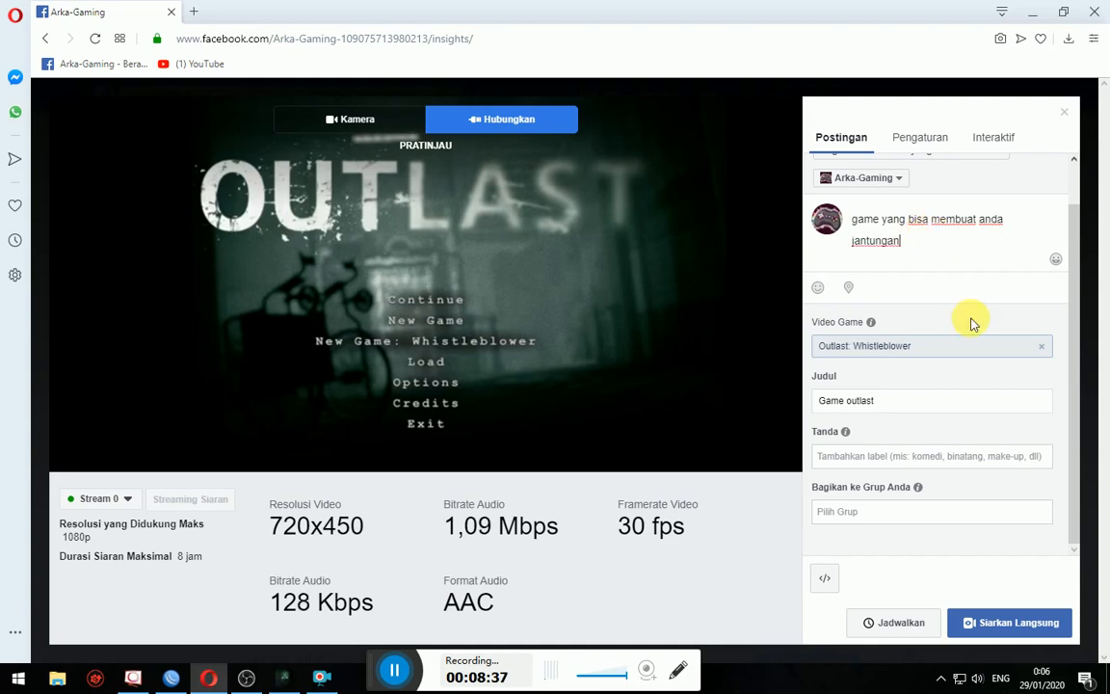
- Go live on Arka-Gaming with the description 'game yang bisa membuat anda jantungan'
left_click(1055, 623)
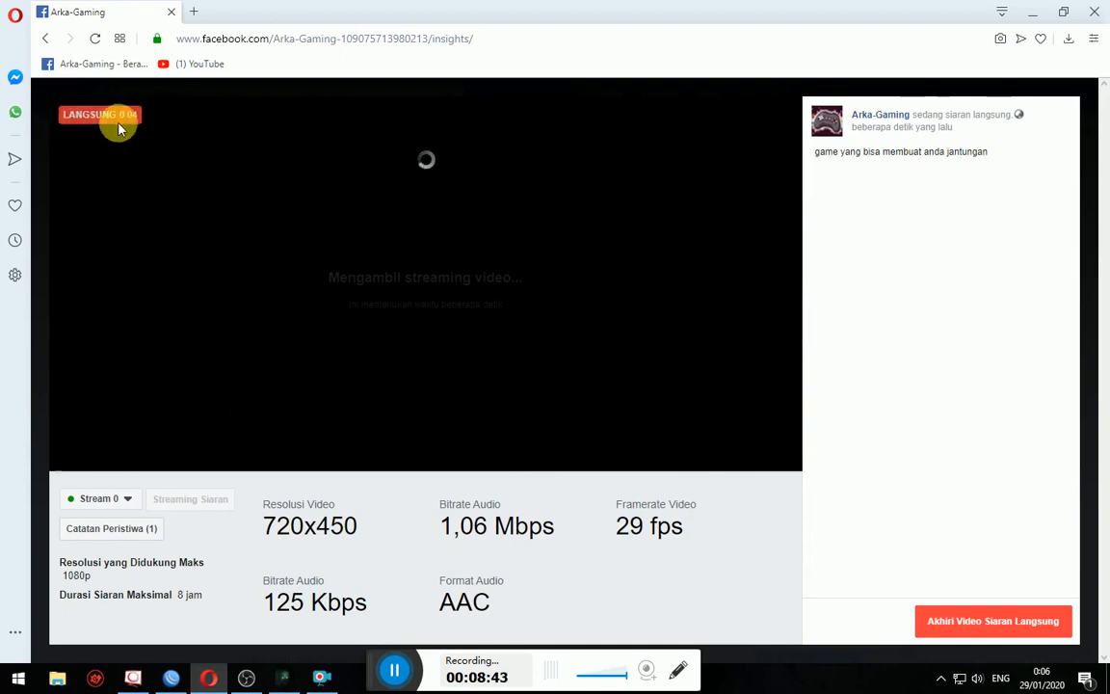
- Open Google Chrome from the desktop and go to facebook.com
left_click(204, 679)
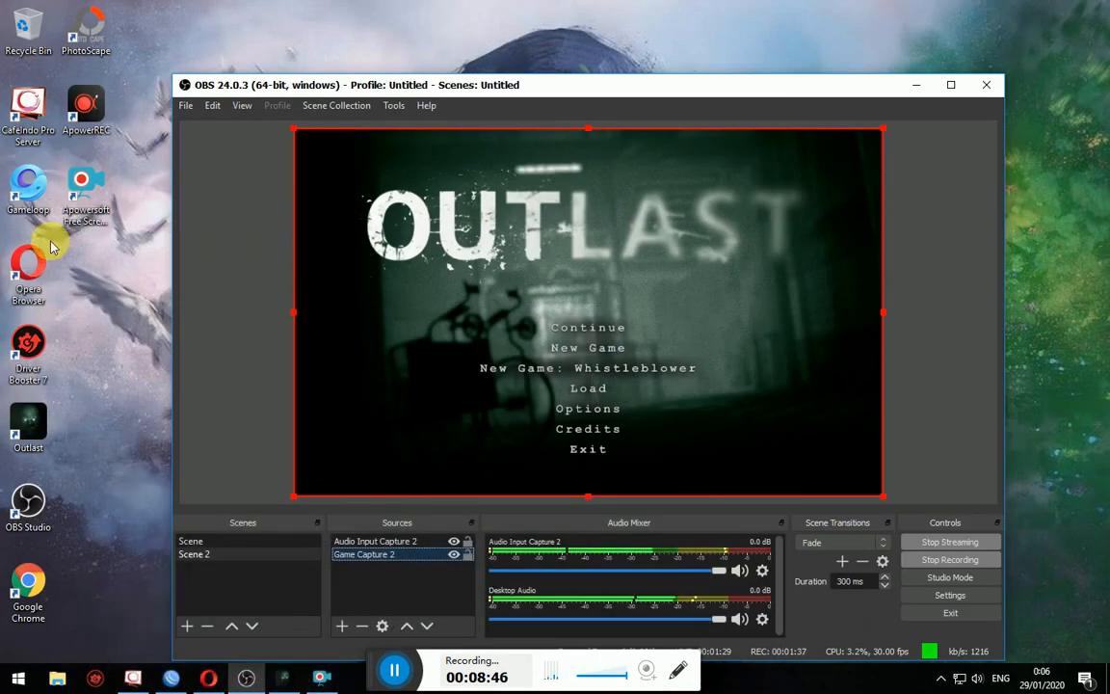
left_click(28, 584)
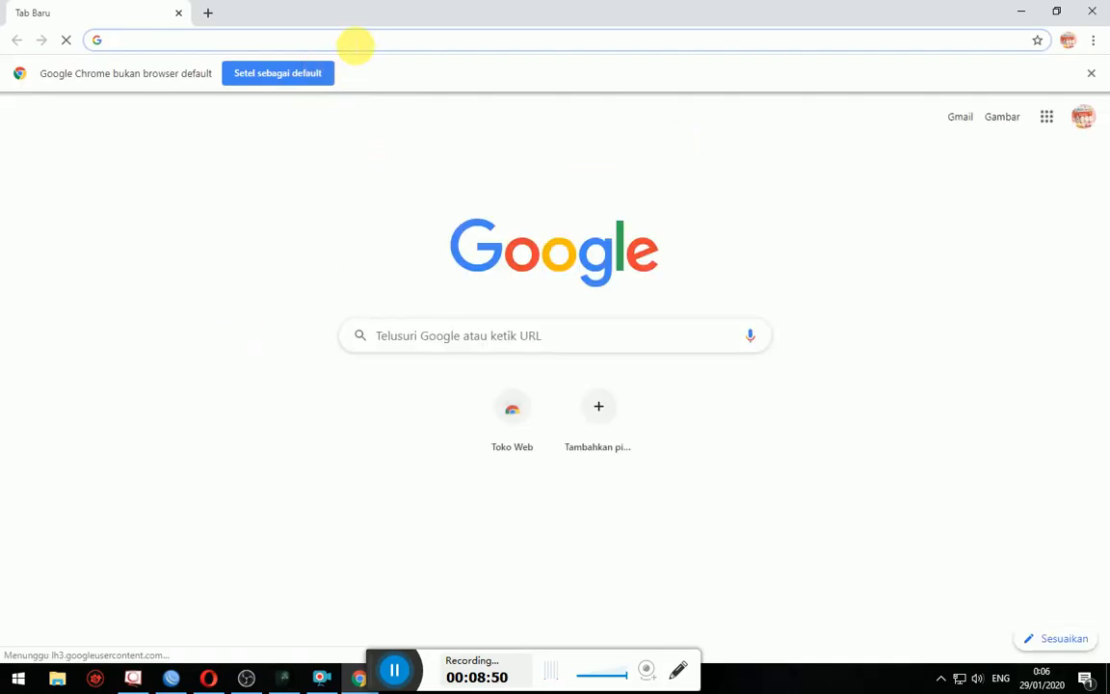
type("facew")
key("BackSpace")
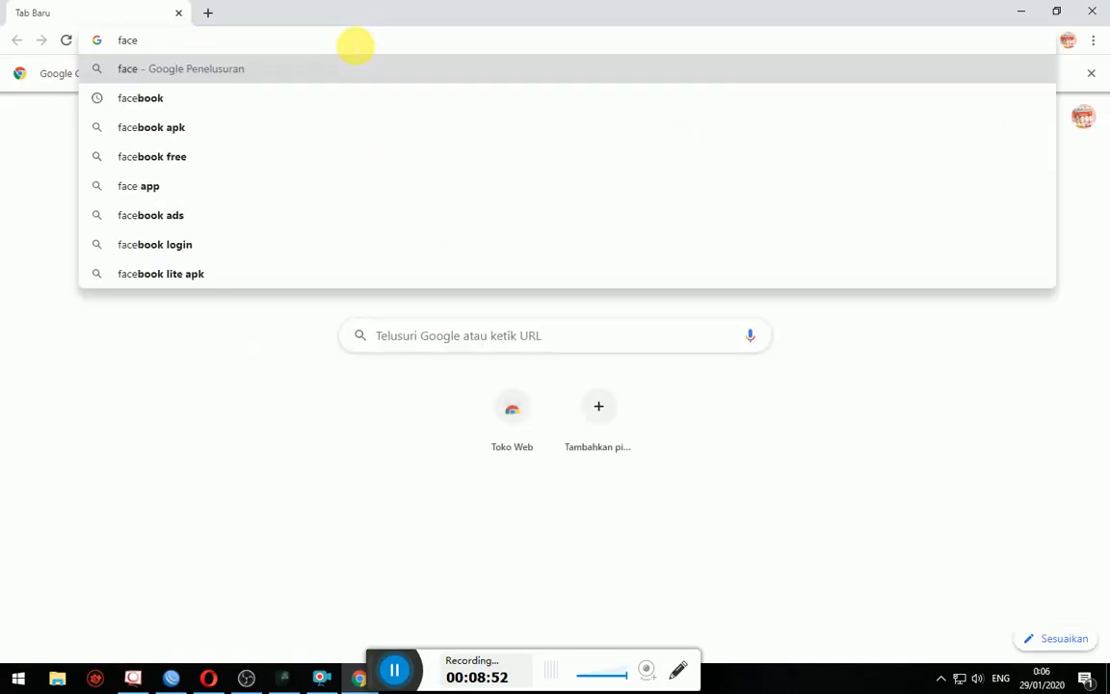
type("book.com")
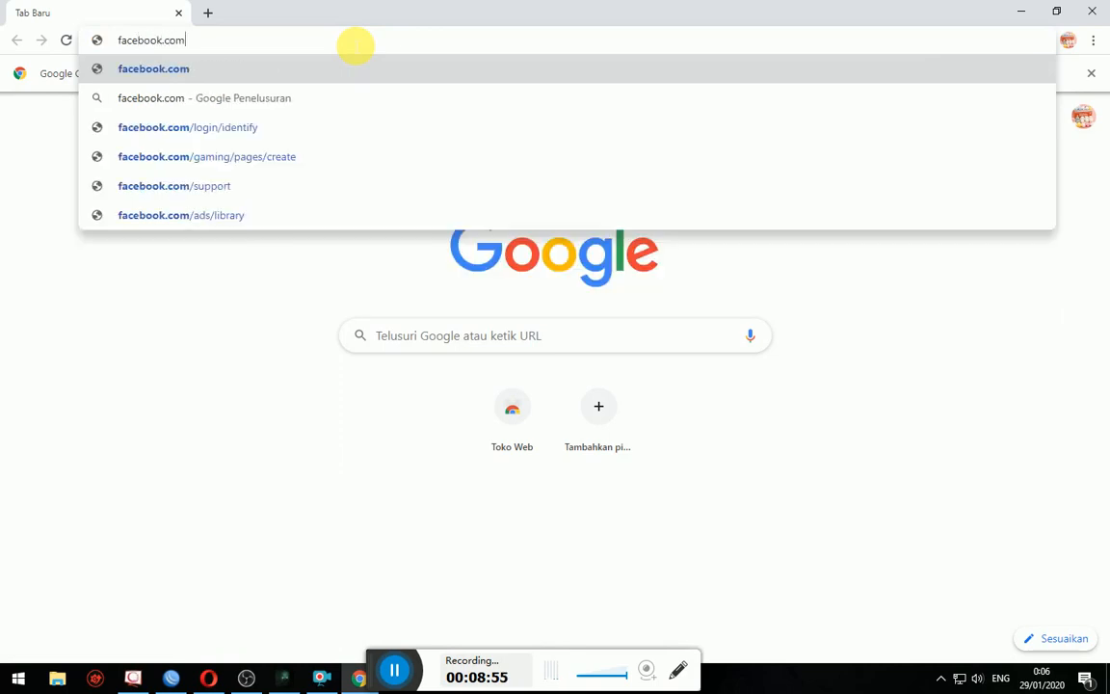
key("Return")
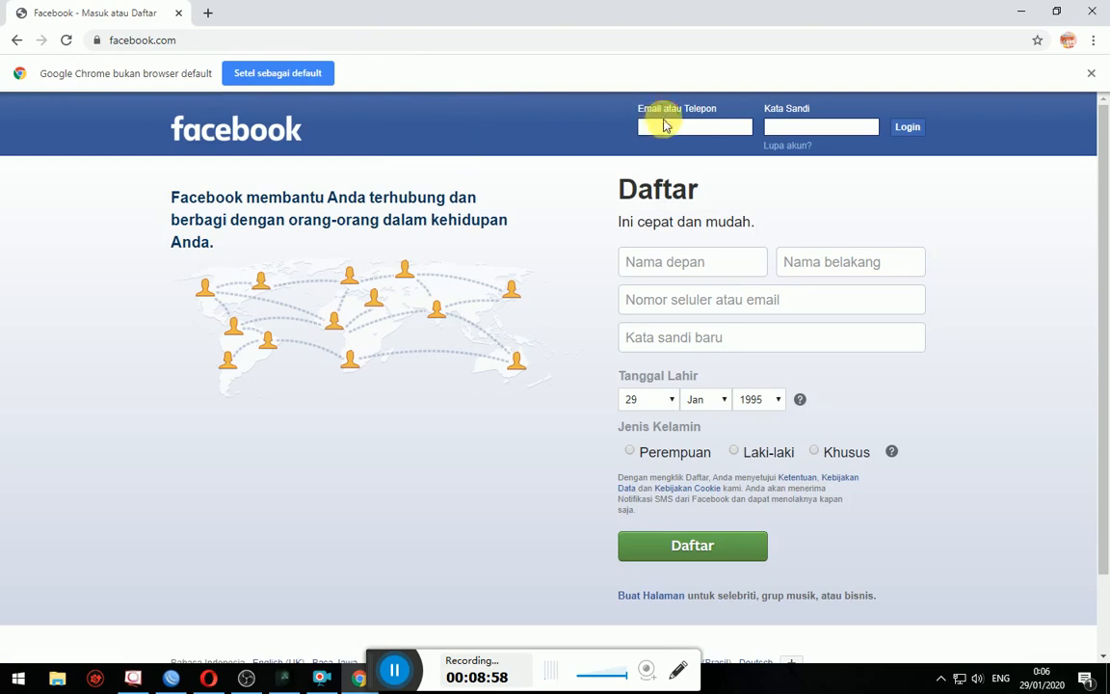
- Log in to Facebook with the account's phone number and password
left_click(667, 129)
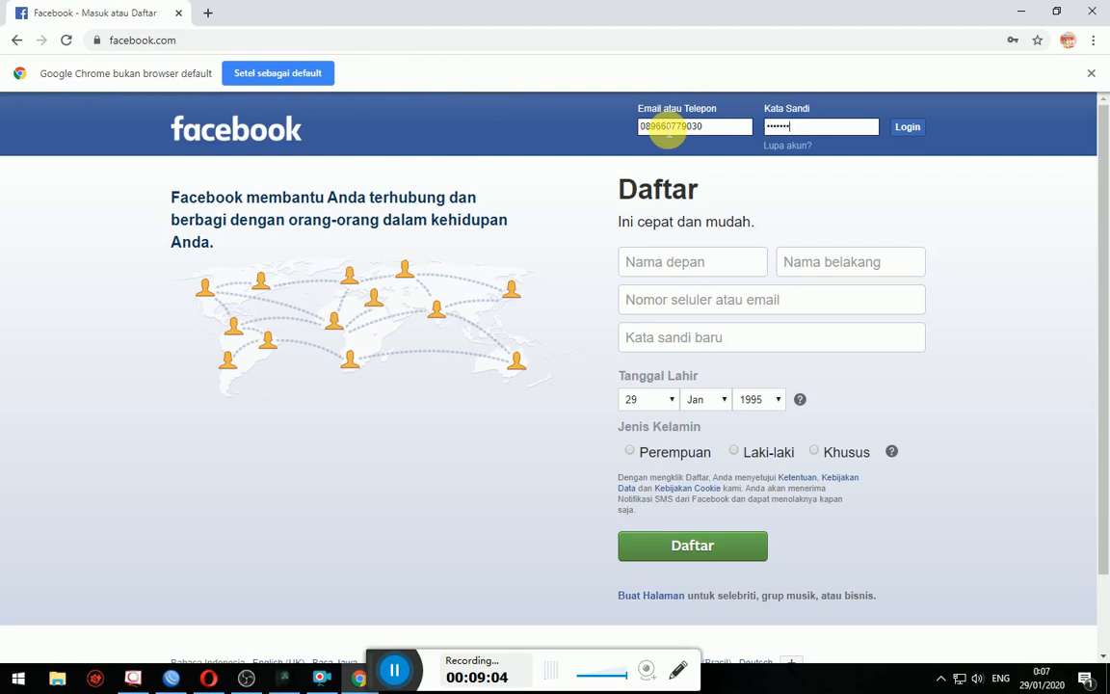
key("Return")
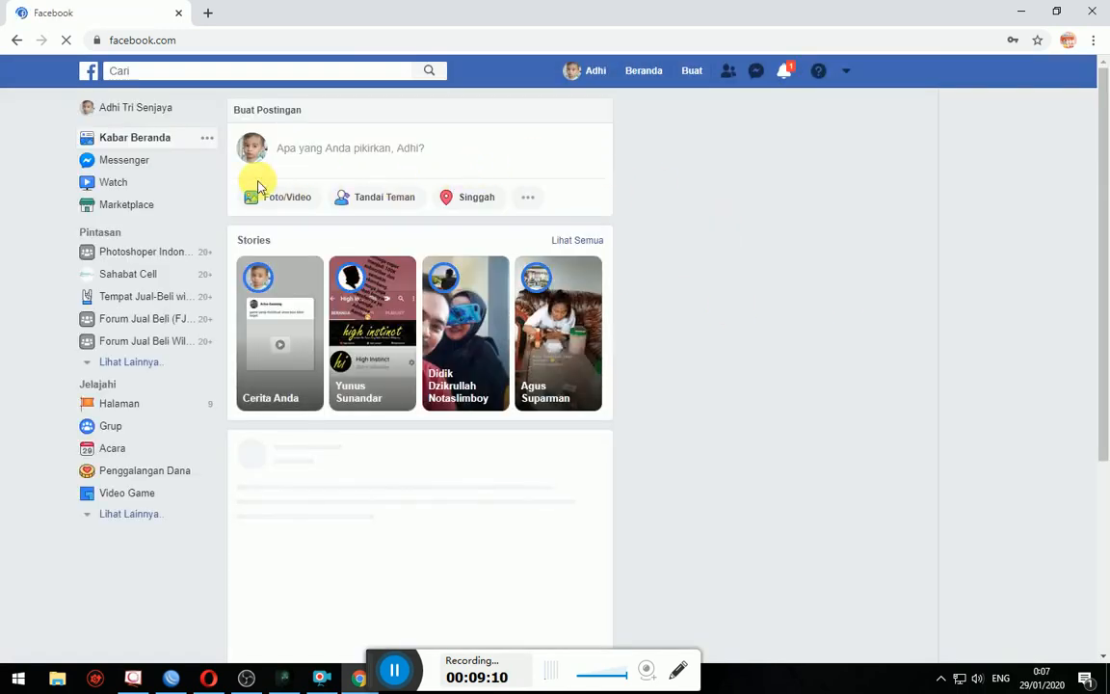
- Open Halaman, dismiss the save-password and notification prompts, and go to Arka-Gaming
scroll(744, 231, "down", 3)
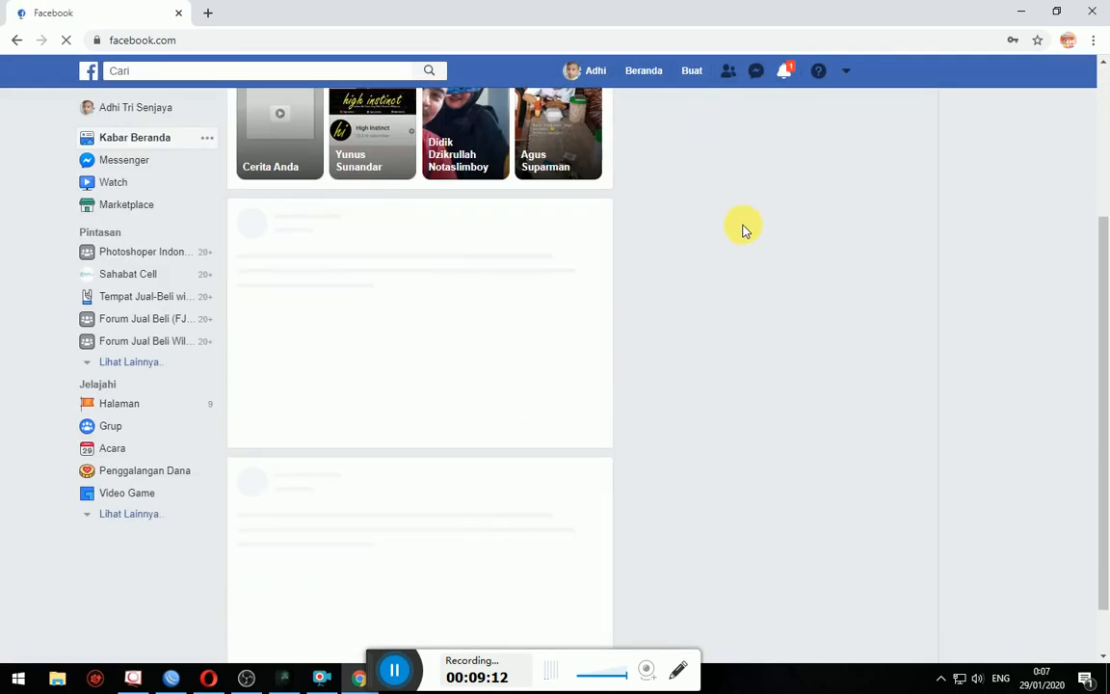
scroll(743, 233, "up", 3)
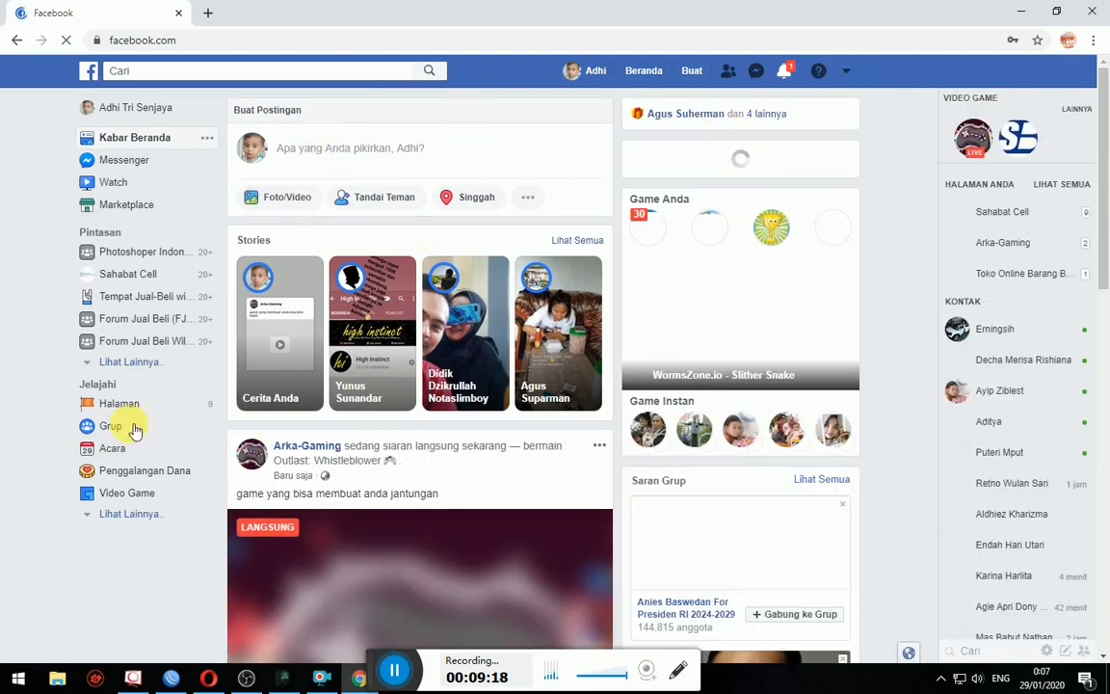
left_click(125, 404)
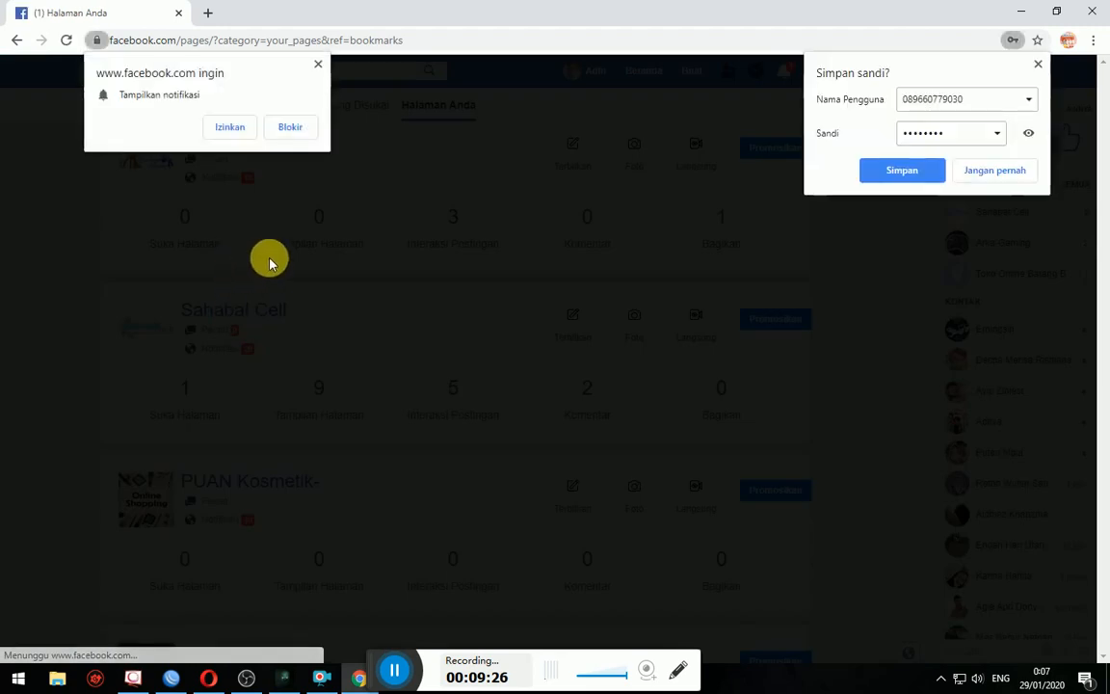
left_click(984, 173)
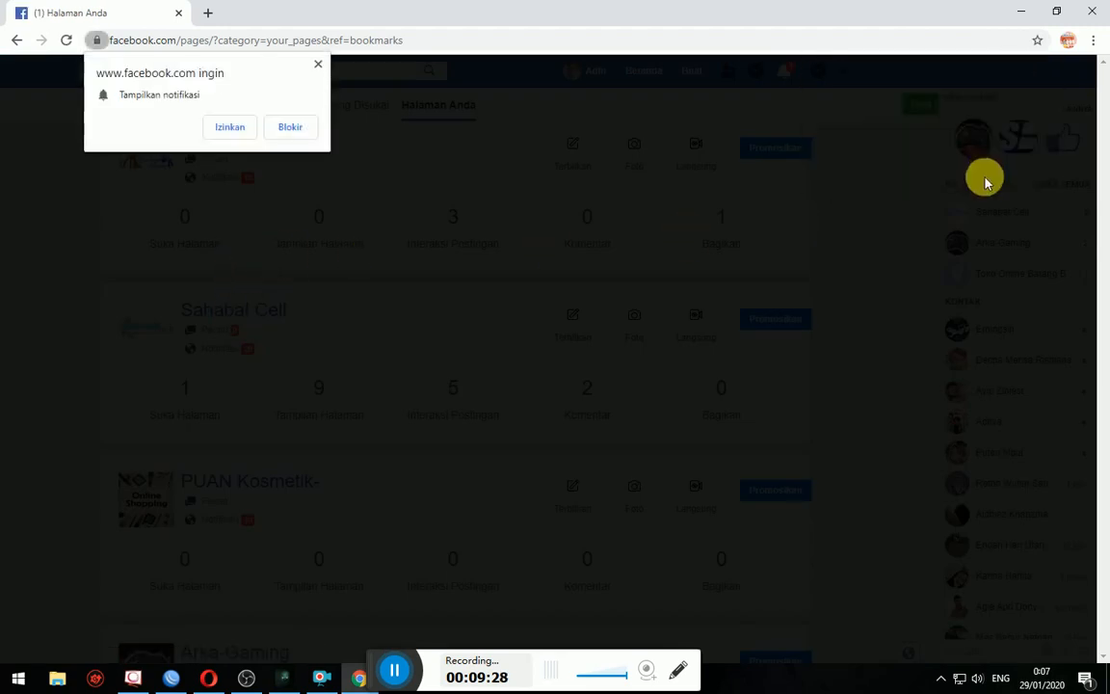
left_click(317, 64)
scroll(295, 203, "up", 2)
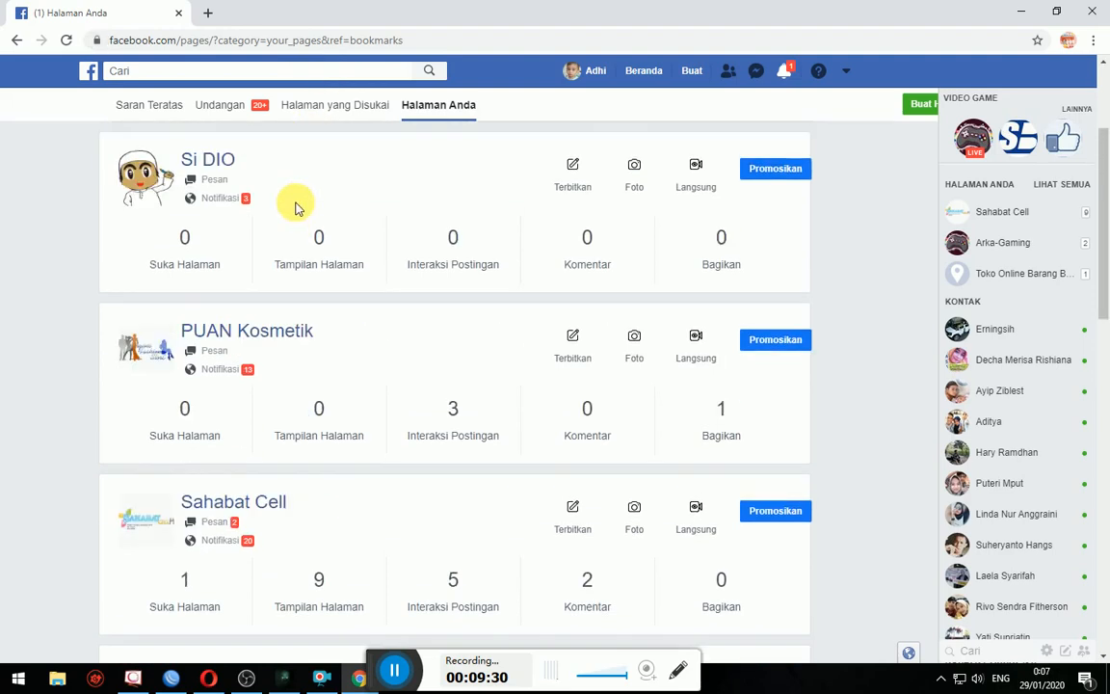
scroll(297, 238, "down", 5)
left_click(256, 188)
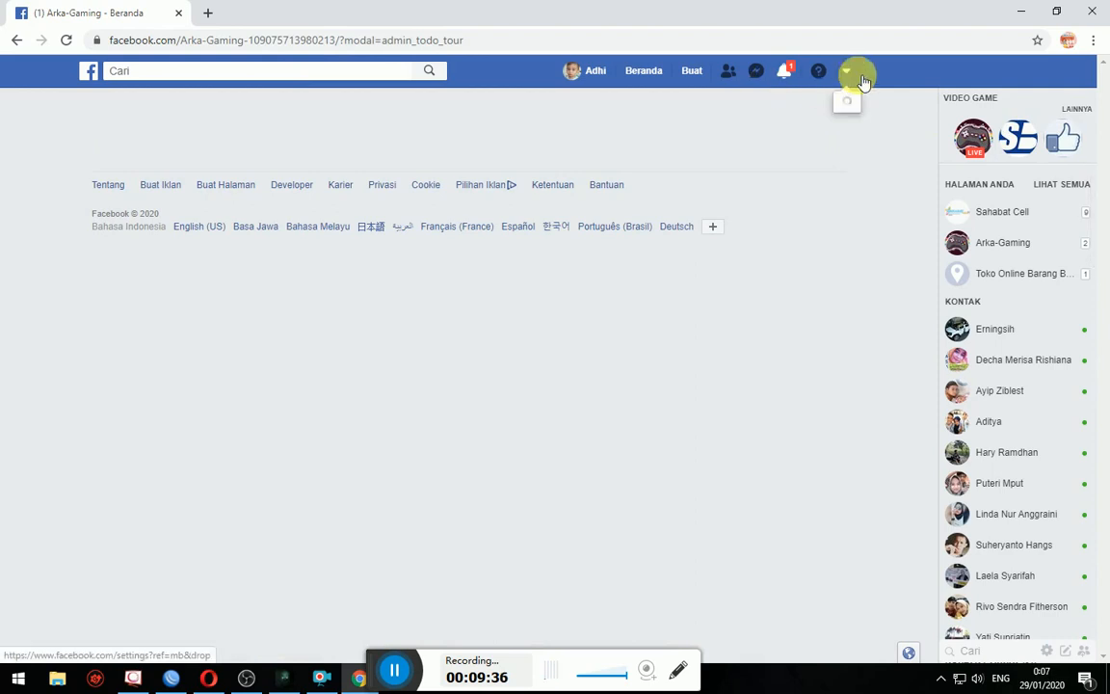
scroll(734, 297, "down", 3)
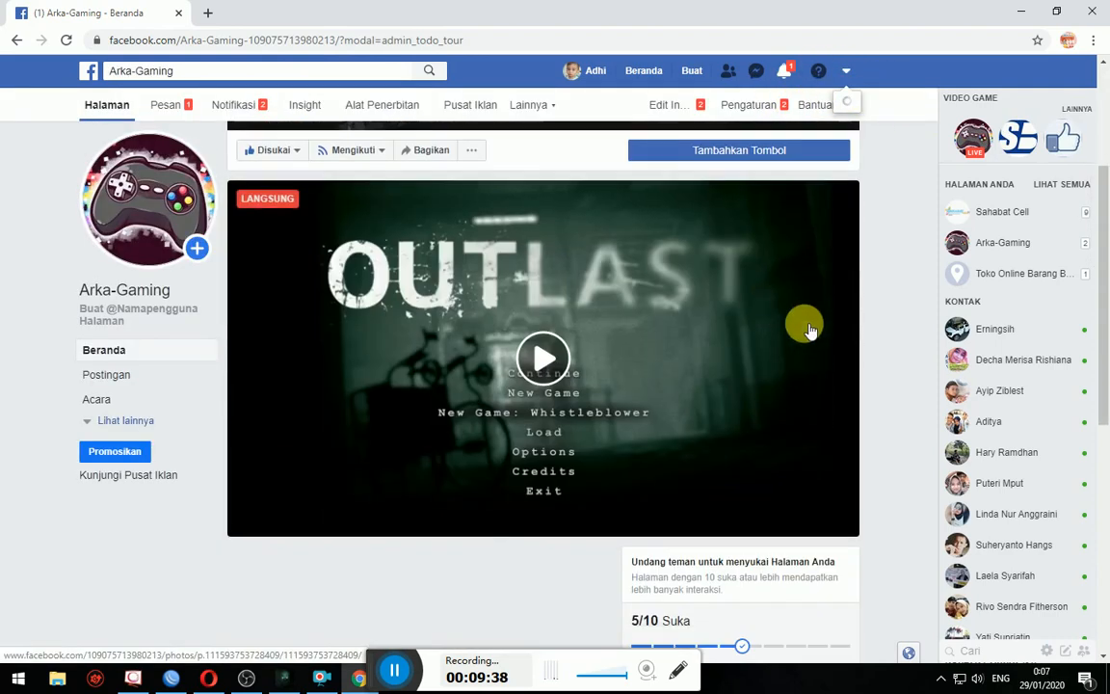
scroll(386, 356, "down", 6)
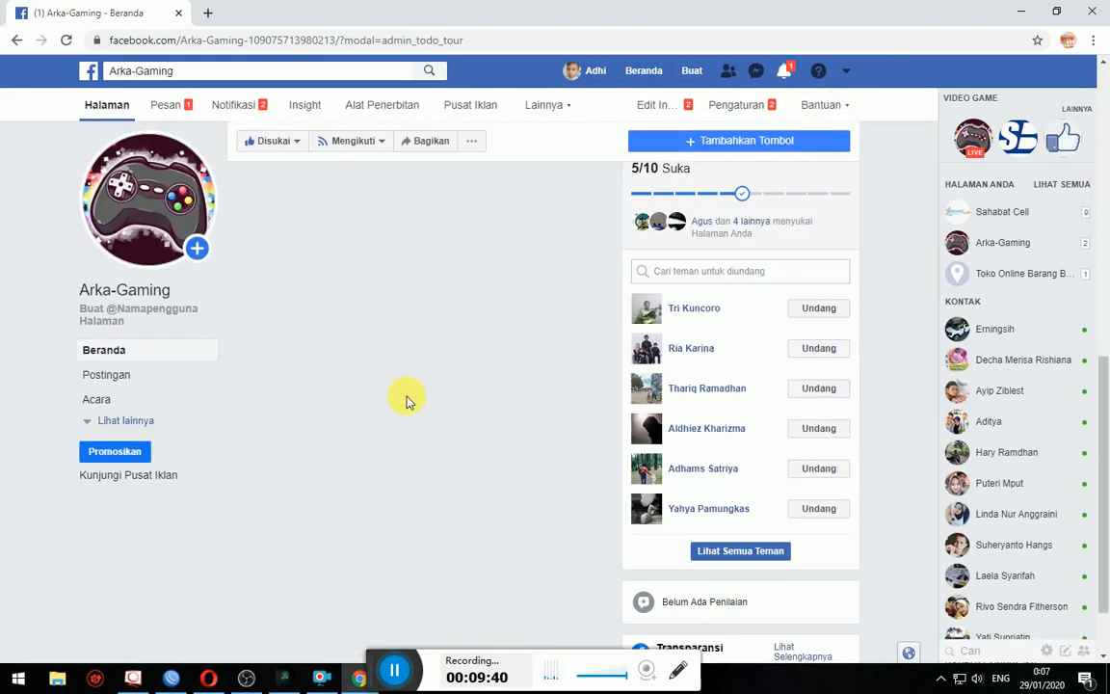
scroll(482, 424, "up", 6)
scroll(494, 281, "up", 3)
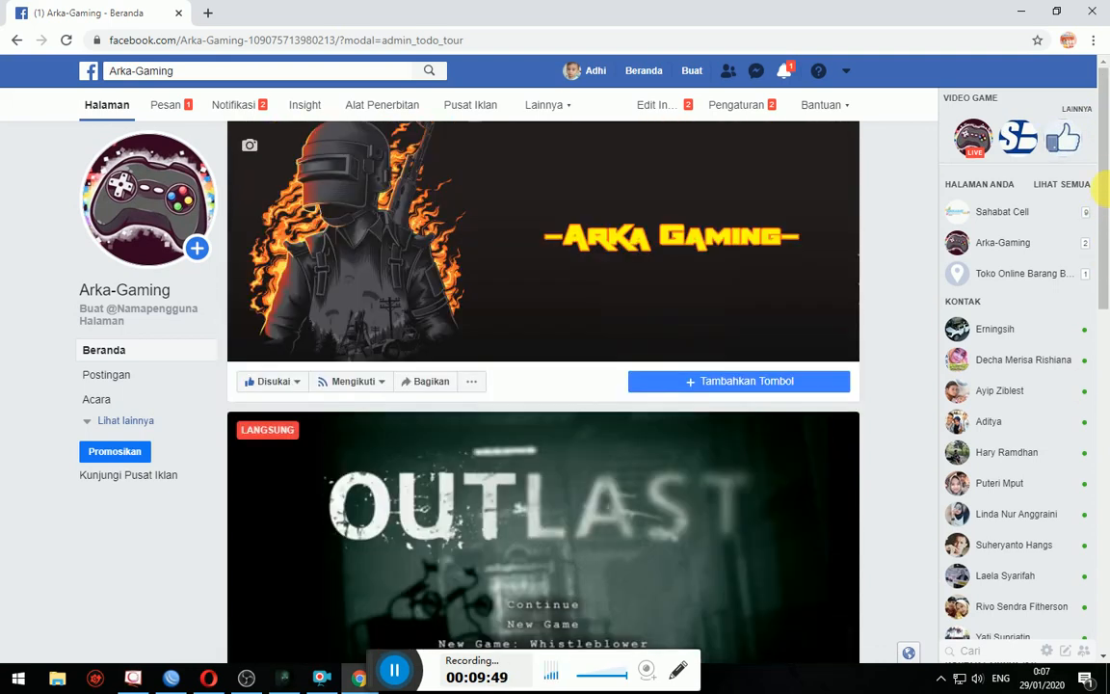
right_click(969, 195)
left_click_drag(1104, 154, 1103, 473)
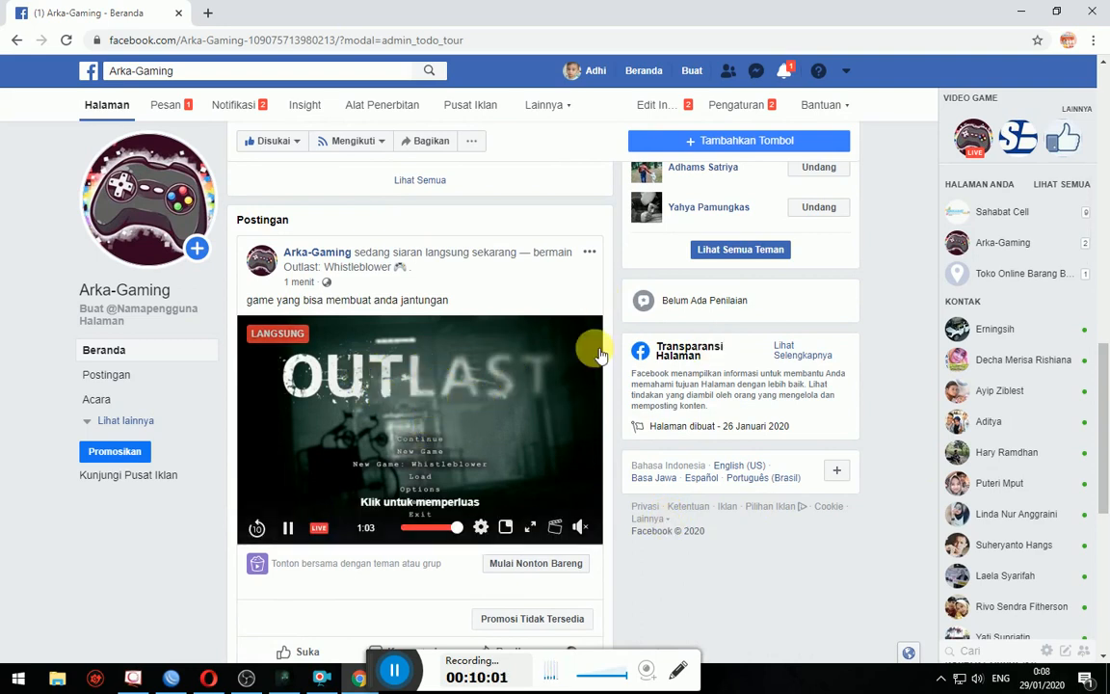
mouse_move(294, 651)
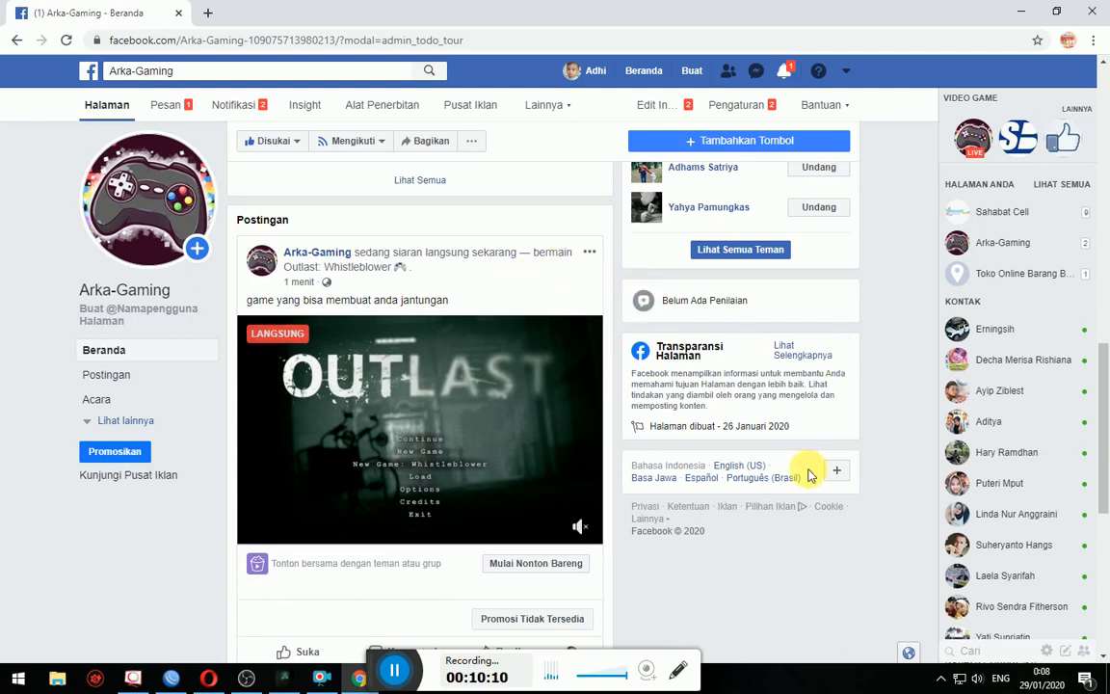
scroll(806, 491, "down", 3)
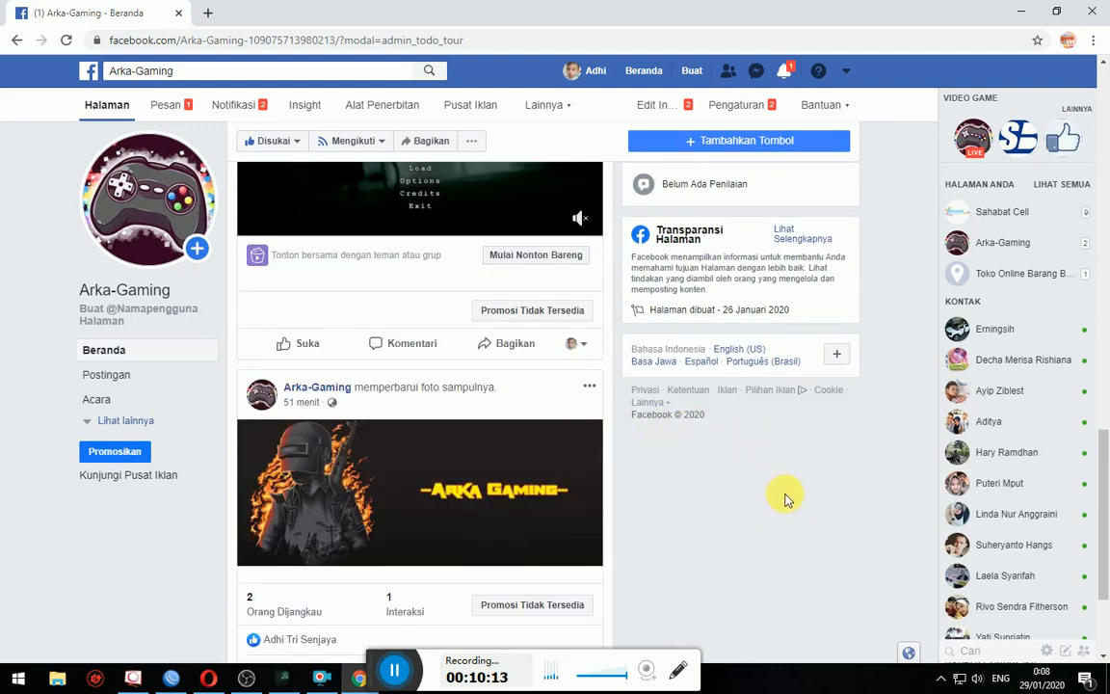
scroll(785, 499, "up", 5)
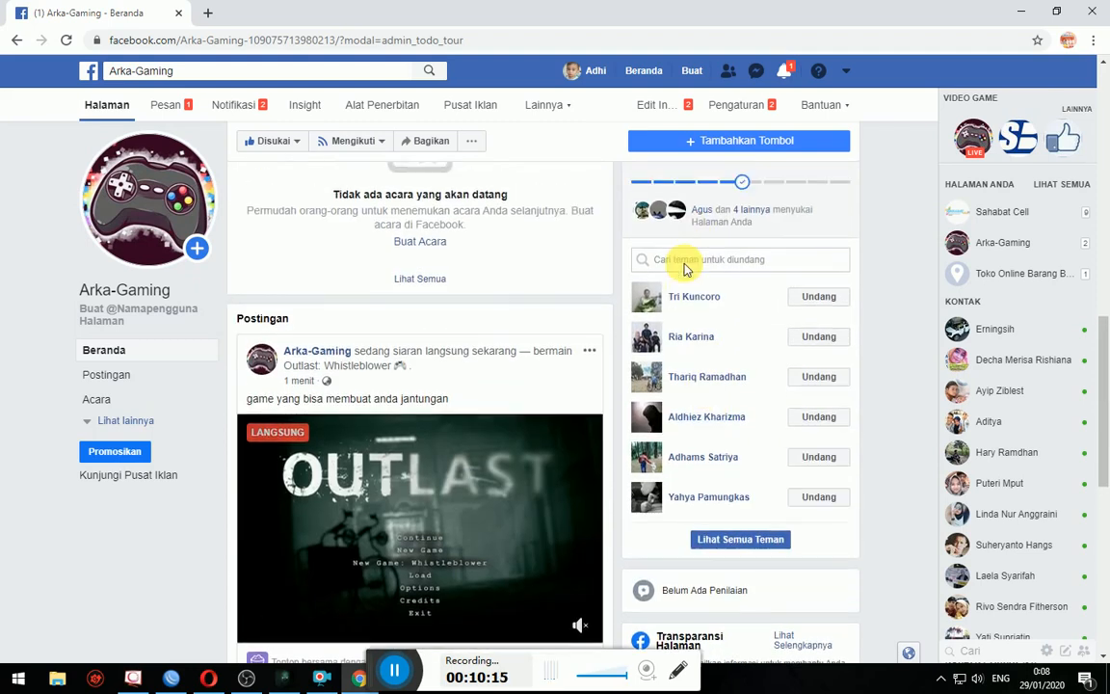
scroll(686, 269, "up", 1)
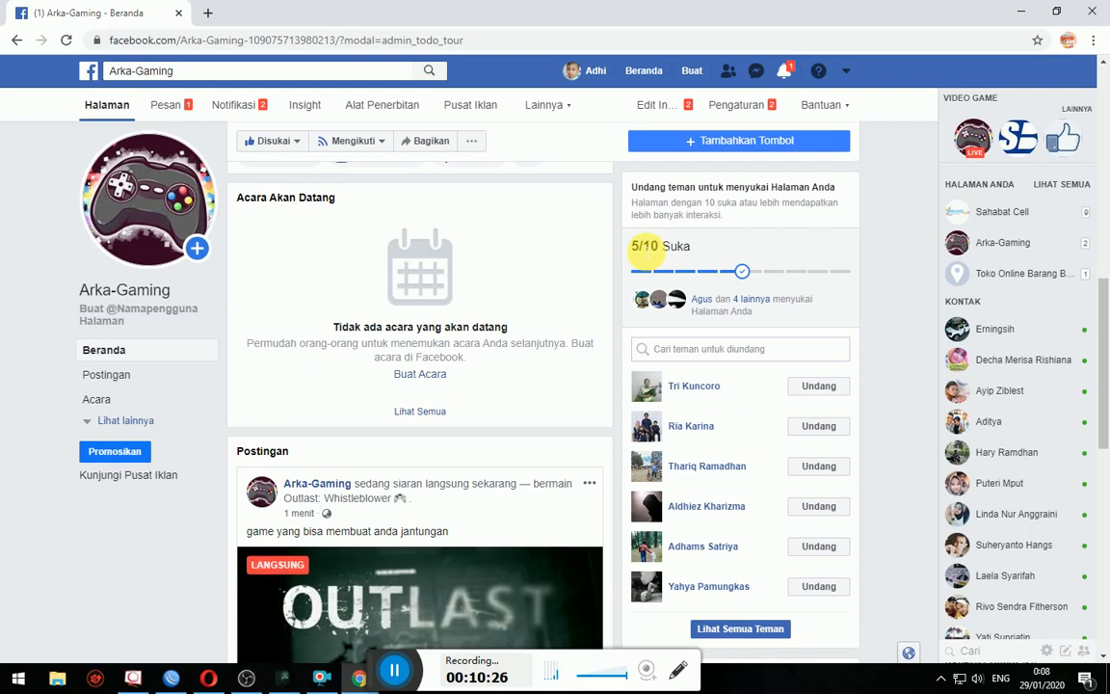
scroll(421, 446, "down", 5)
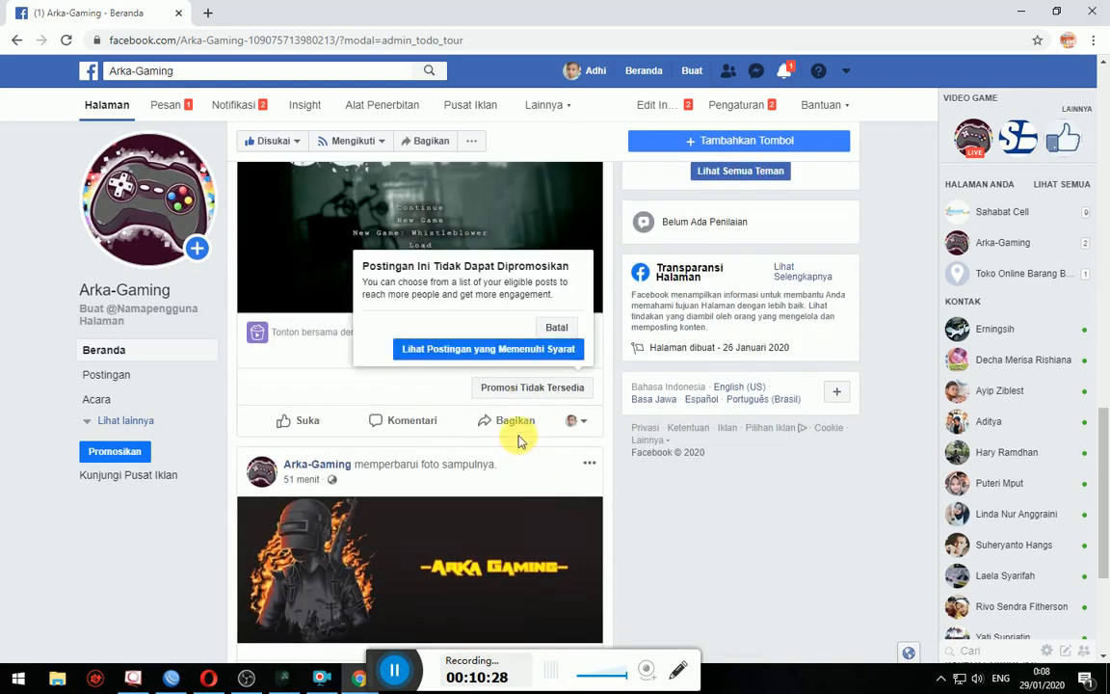
- Open the full Mulai Nonton Bareng share dialog for the live post and browse the groups
left_click(528, 424)
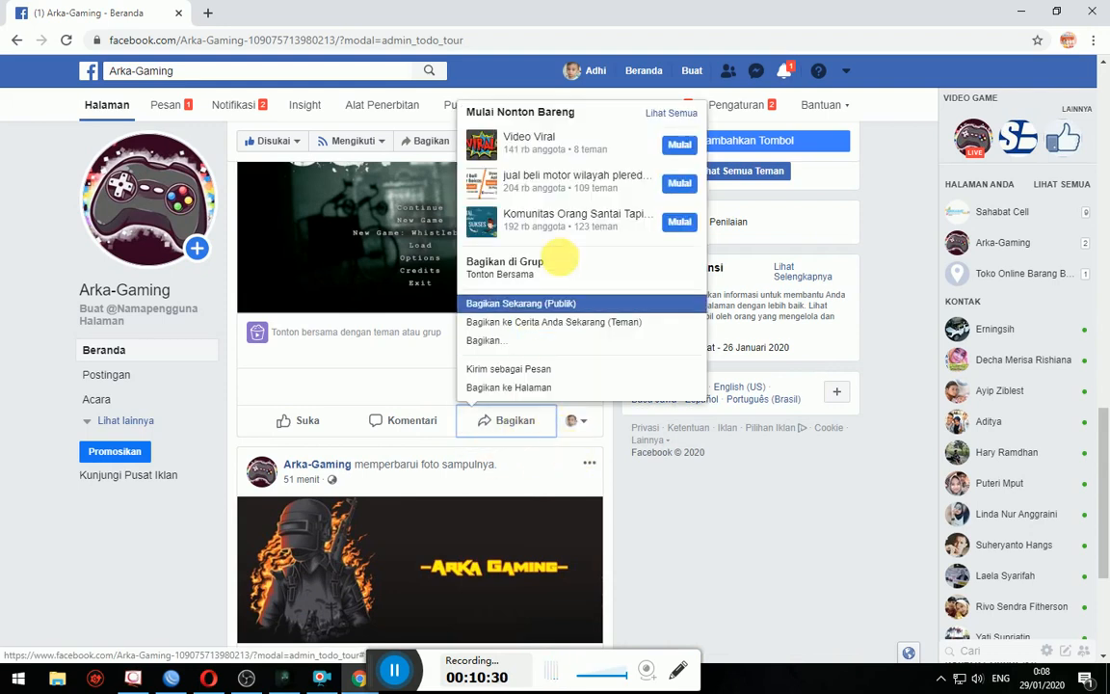
left_click(682, 115)
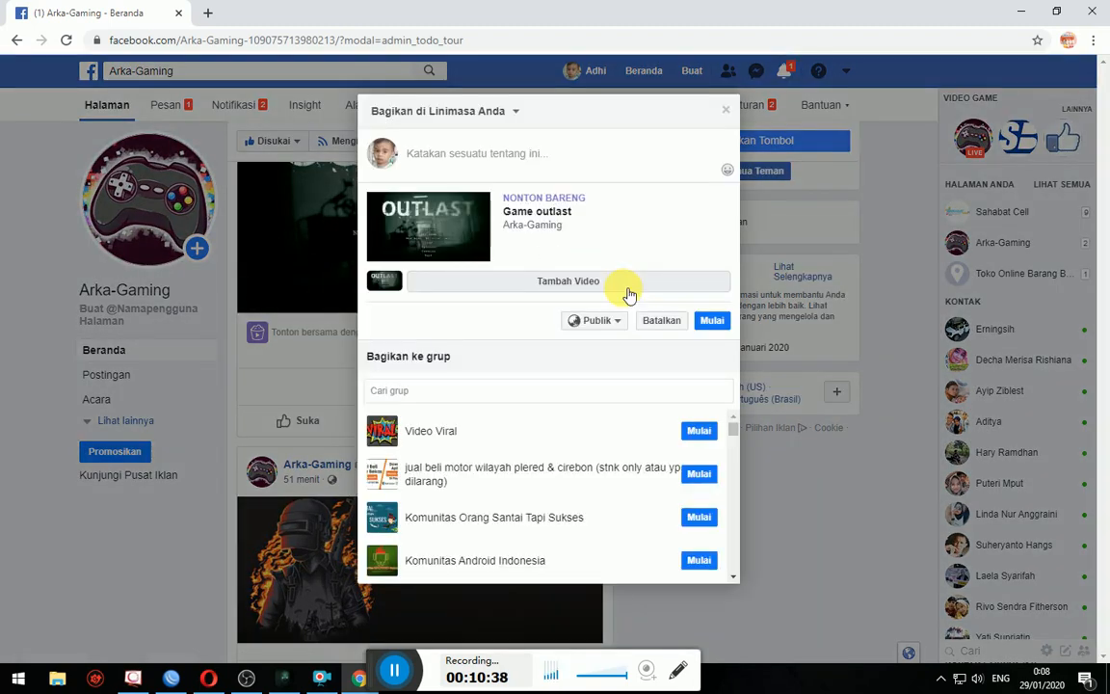
scroll(665, 429, "down", 5)
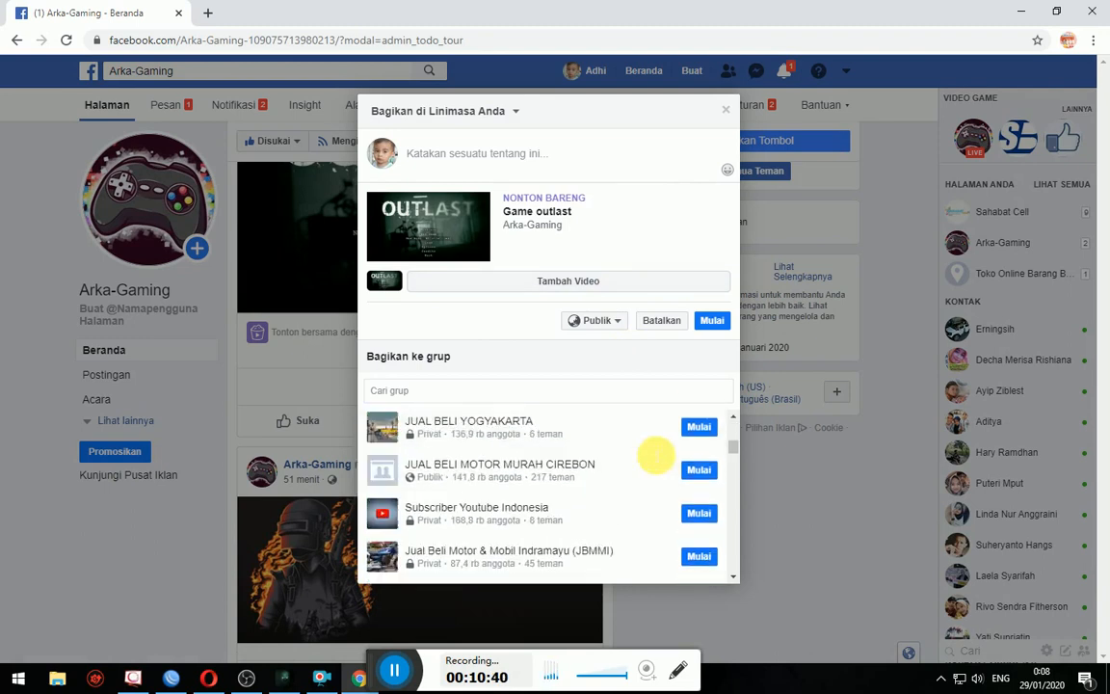
scroll(633, 477, "down", 10)
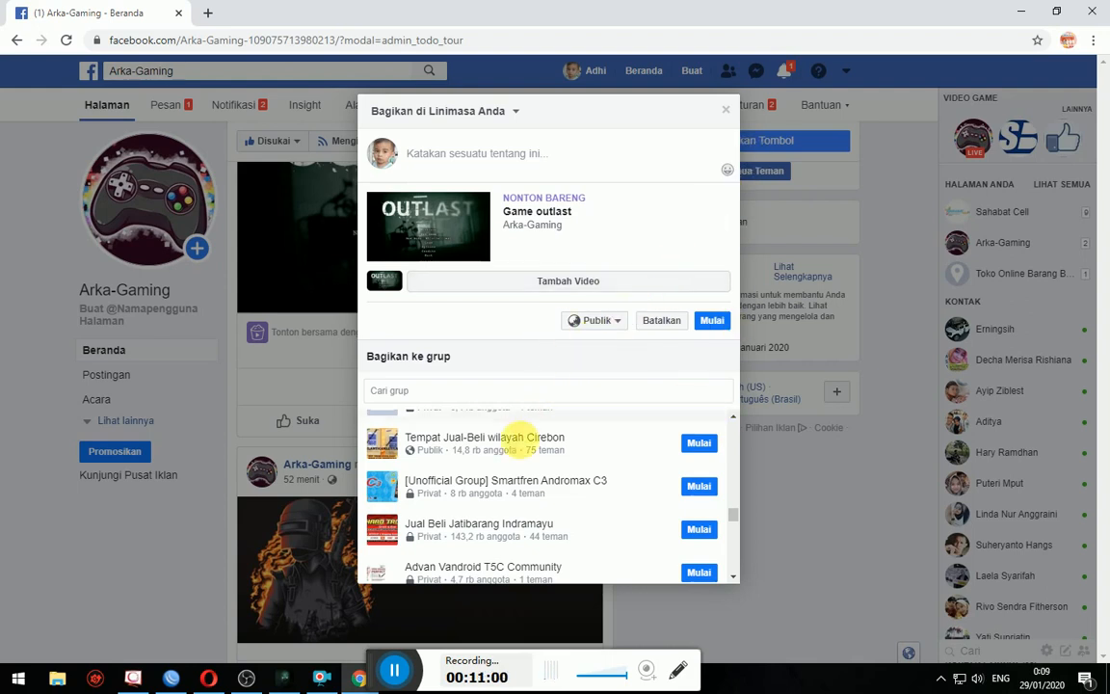
scroll(614, 479, "up", 1)
scroll(614, 478, "up", 3)
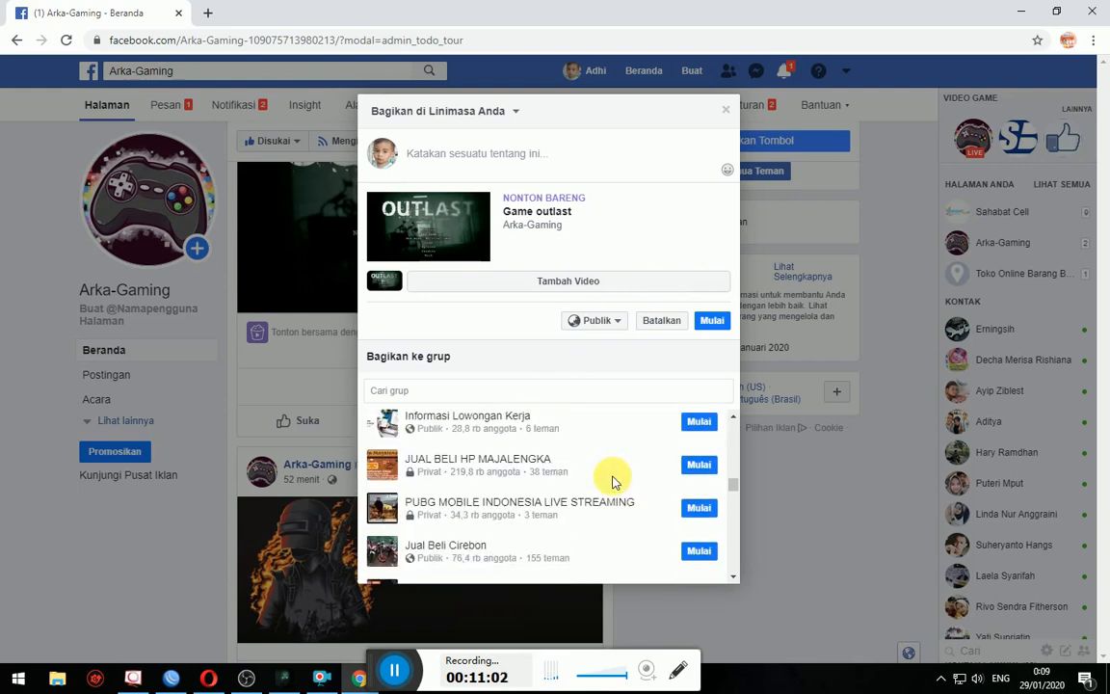
scroll(613, 478, "up", 5)
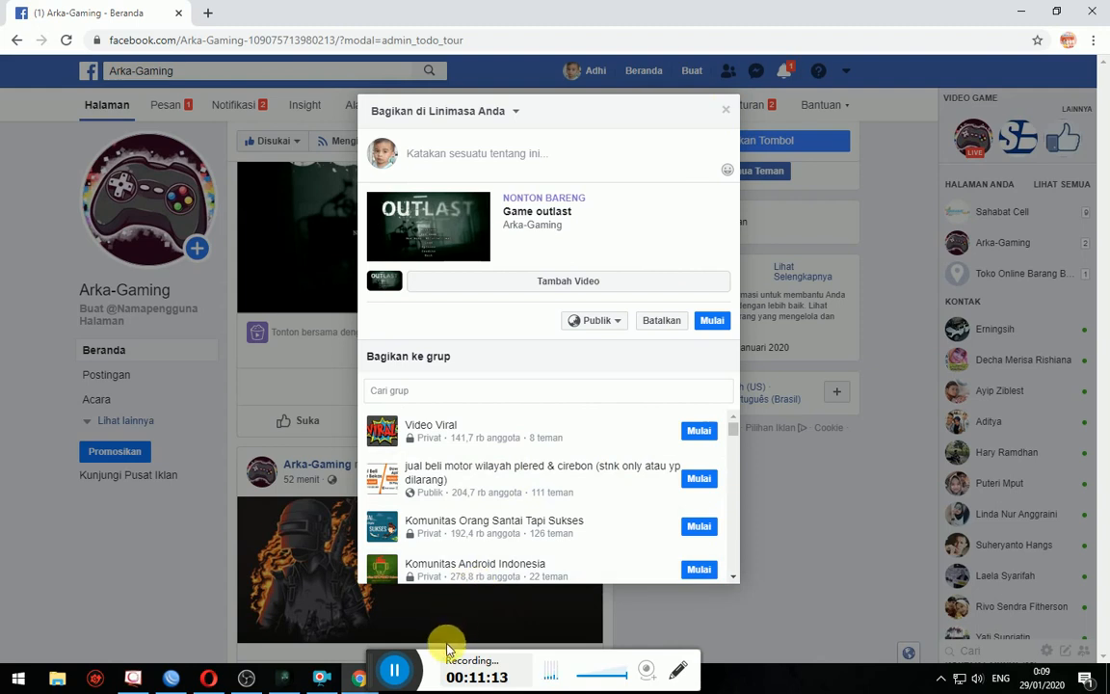
left_click(400, 677)
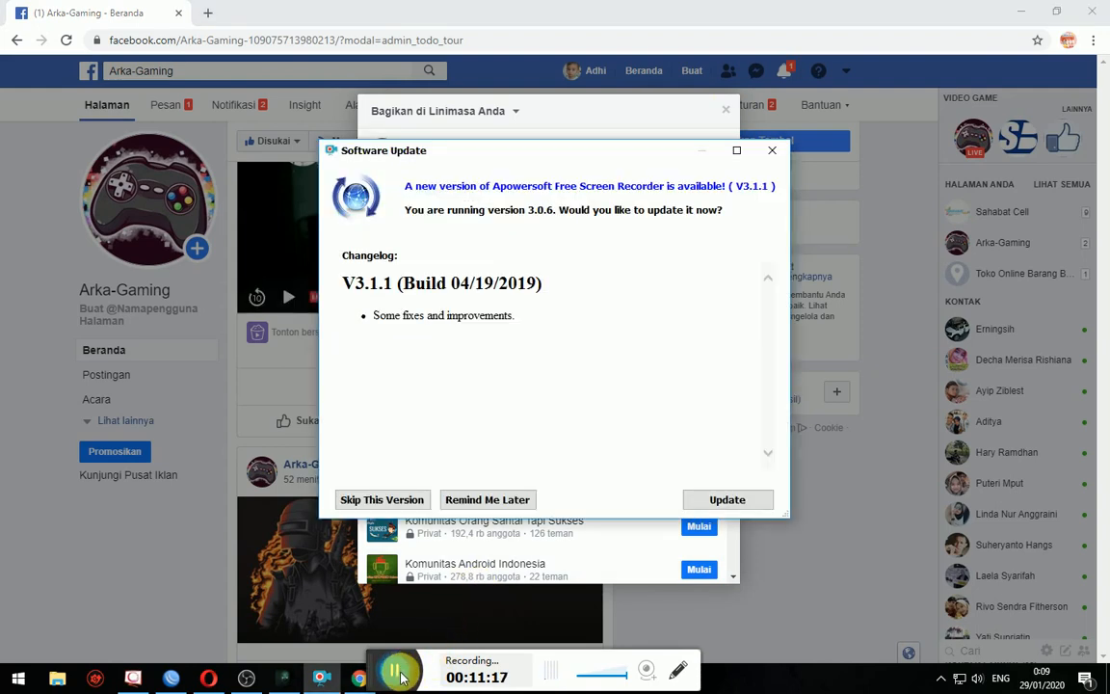